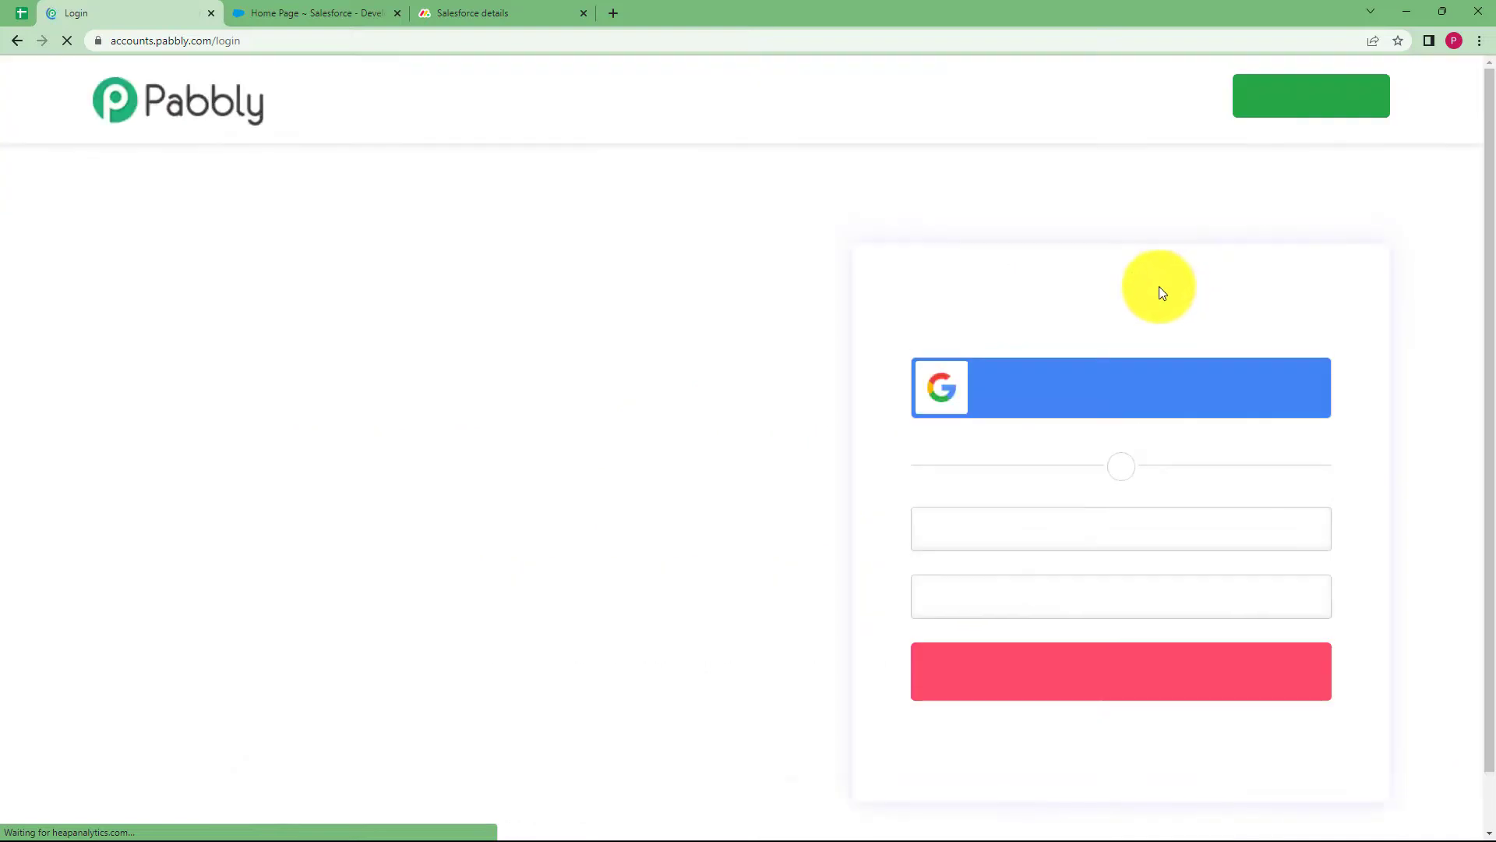
# Scroll the All Apps page down to the Pabbly Connect card
pyautogui.scroll(-3, 565, 418)
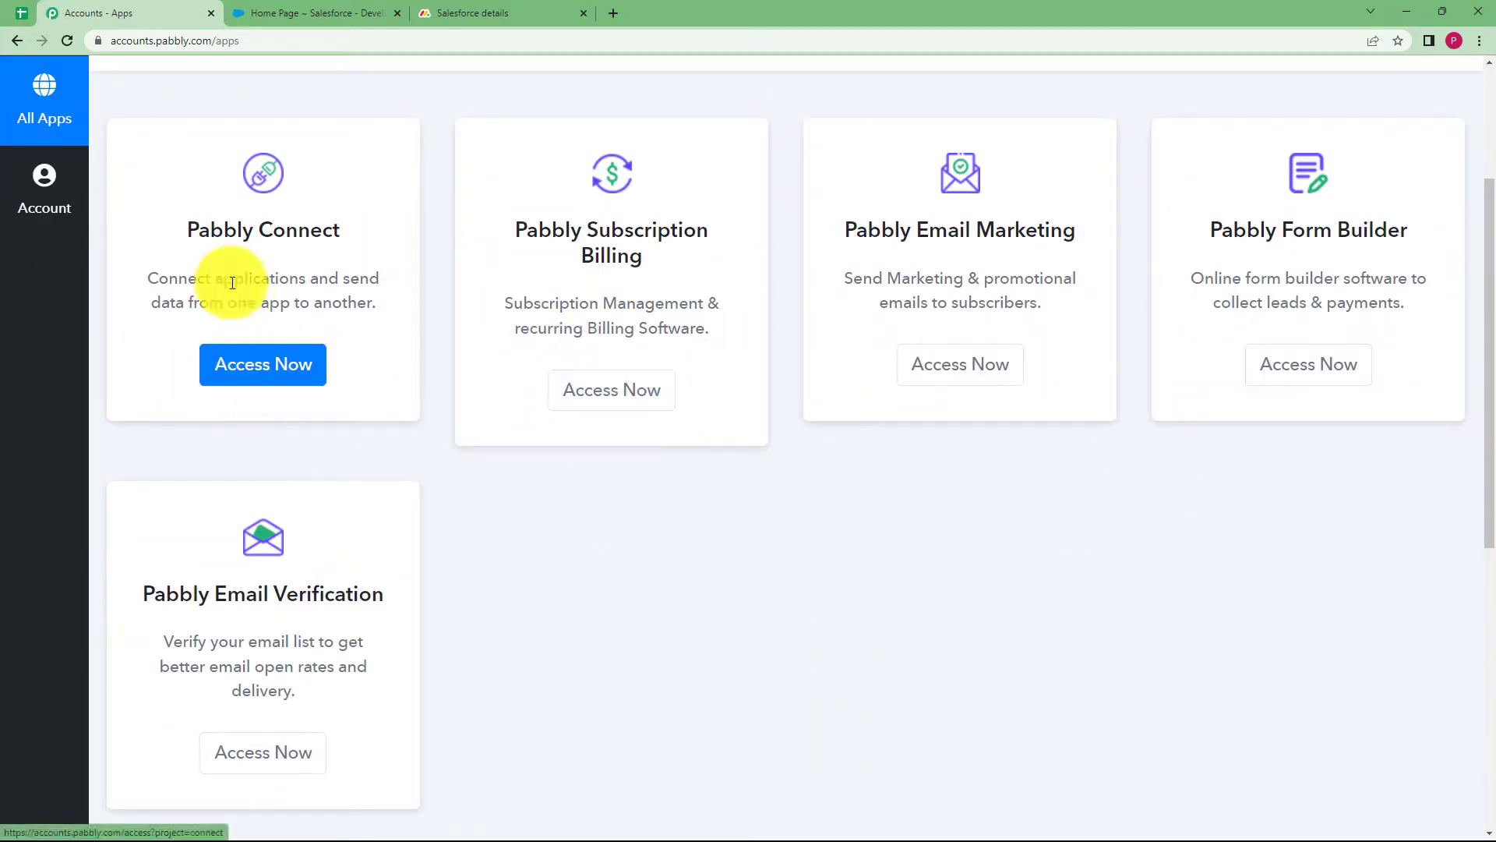
# From Pabbly Connect, create a workflow named 'Create items in monday.com when contact is added in Salesforce'
pyautogui.moveTo(186, 231); pyautogui.dragTo(344, 234)
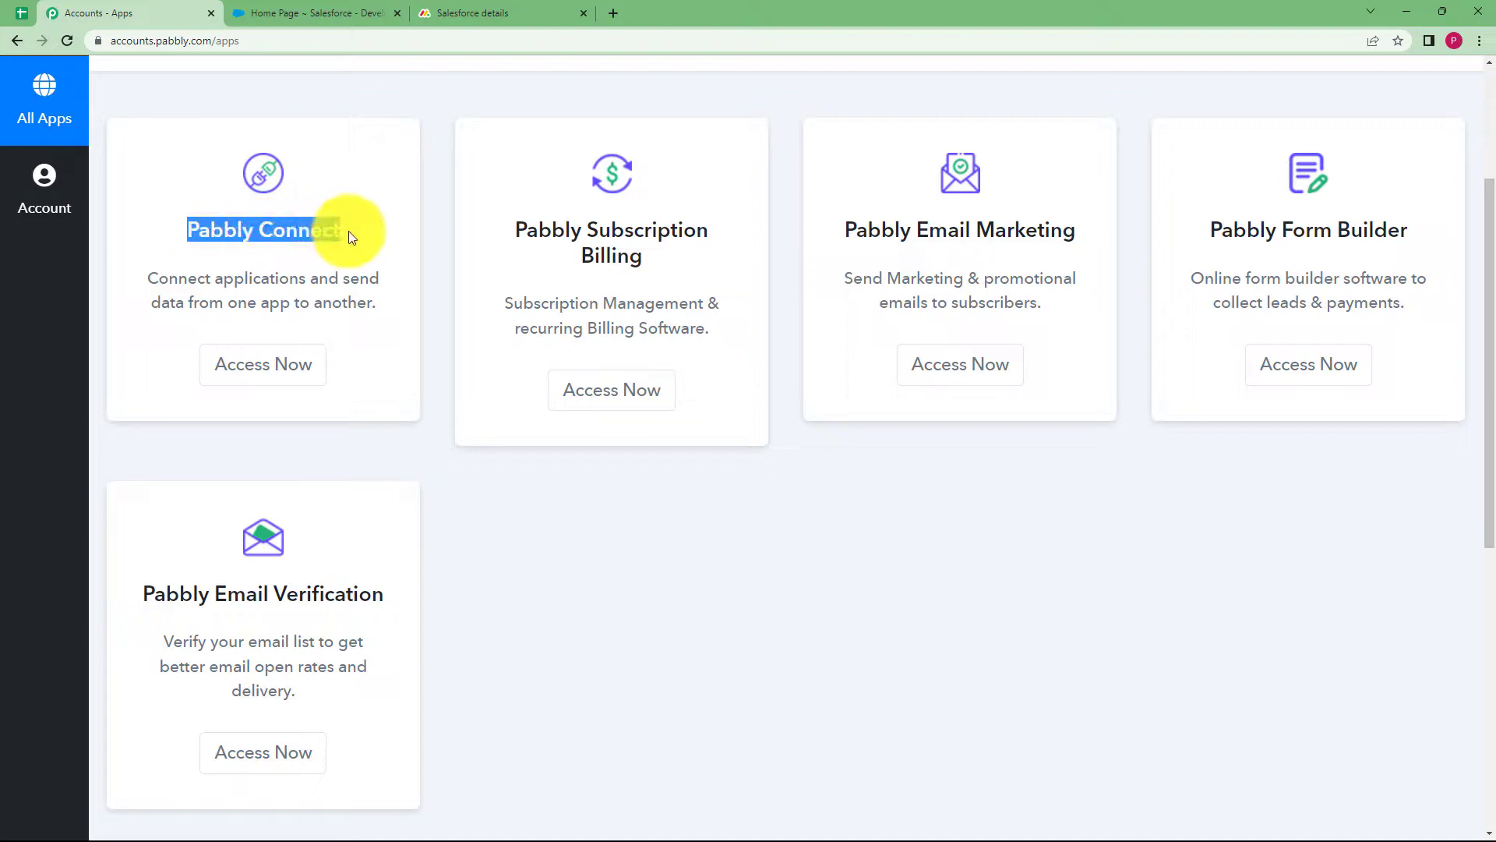
pyautogui.click(295, 378)
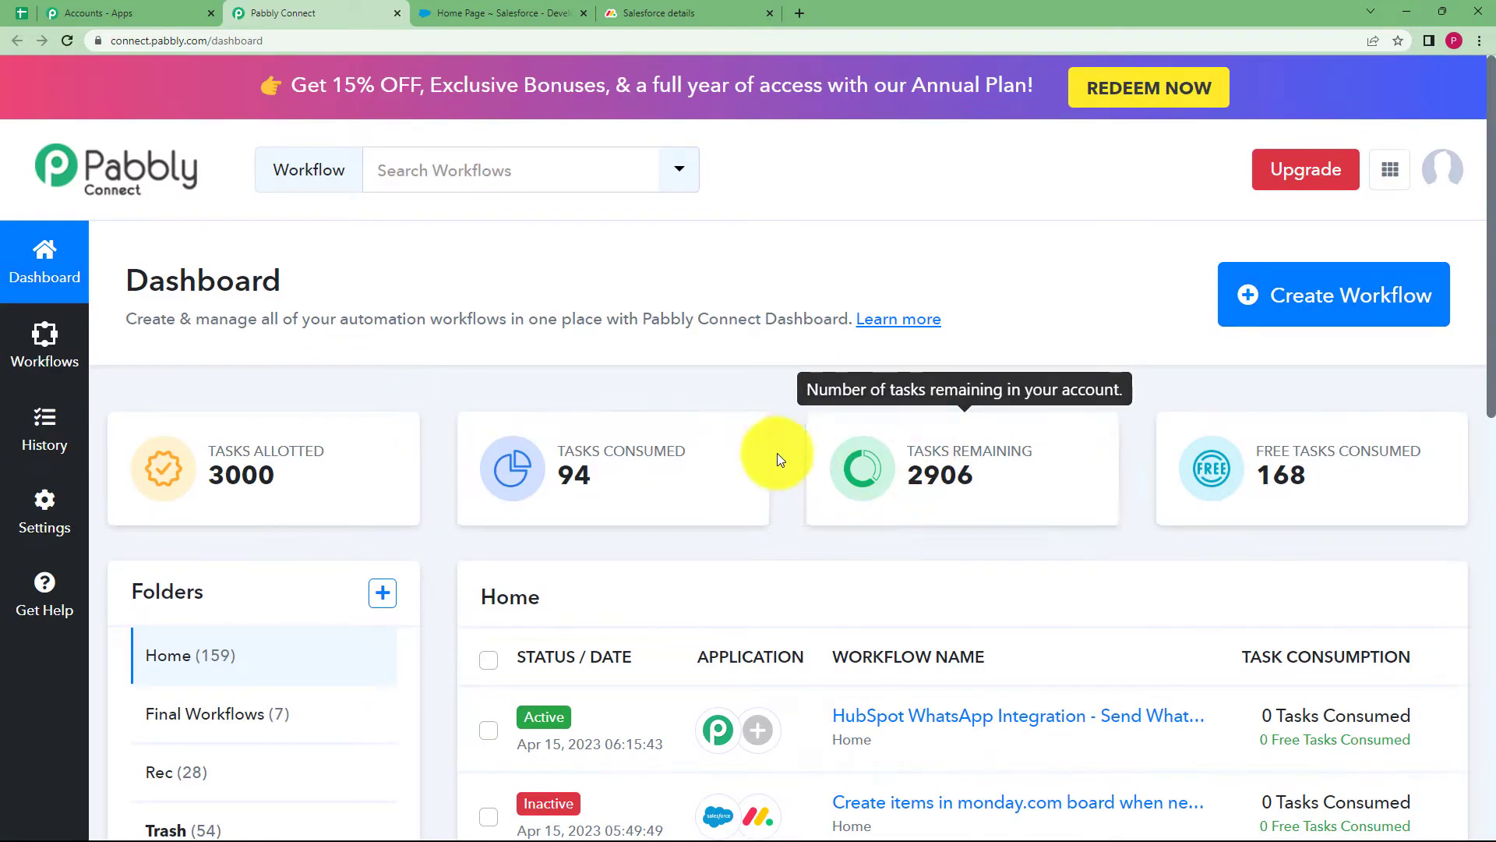
pyautogui.click(1369, 313)
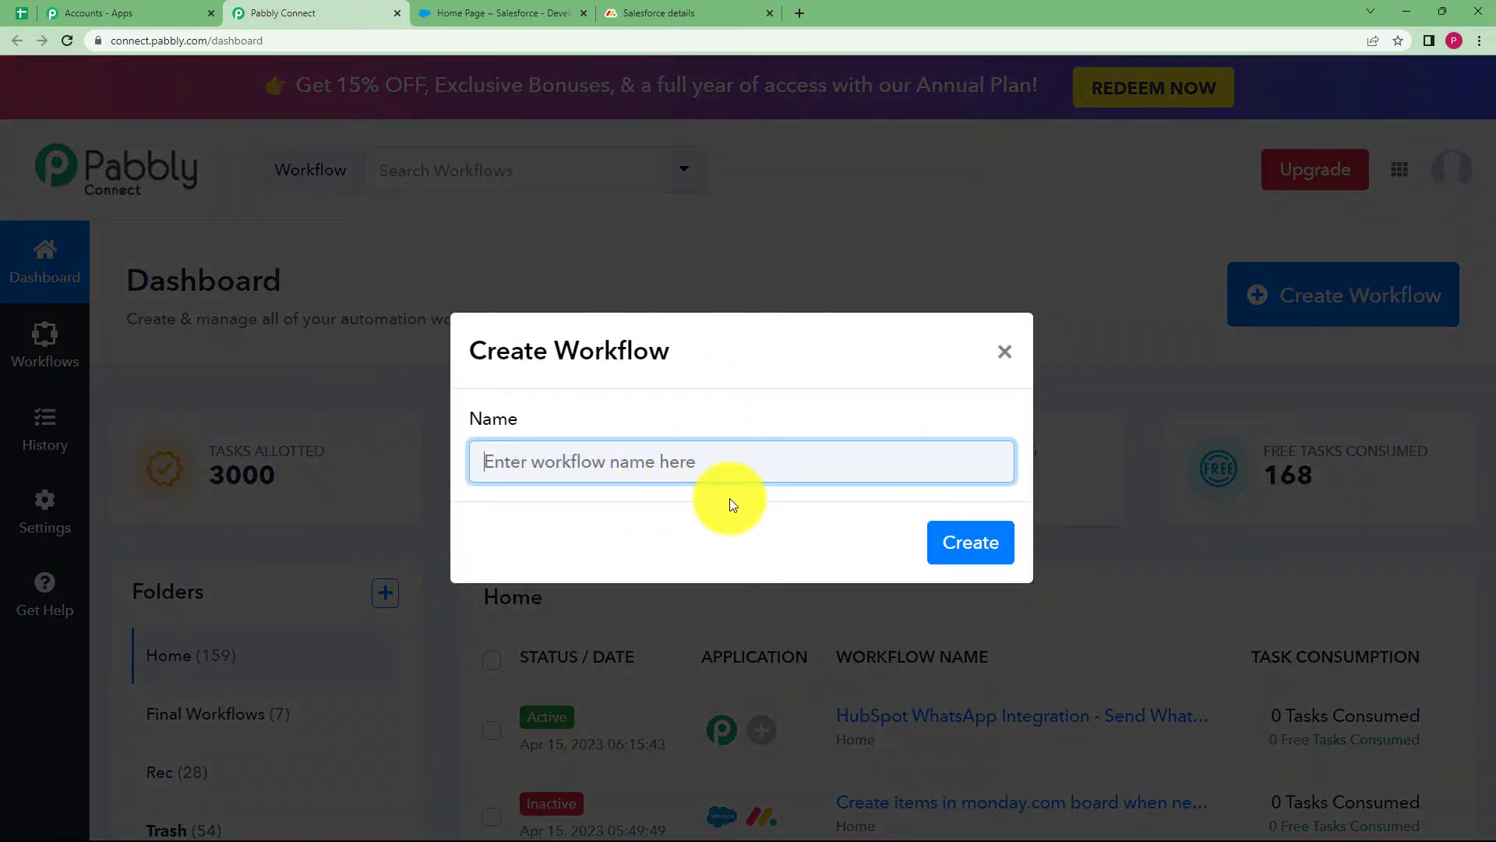
pyautogui.write('Create items in mo')
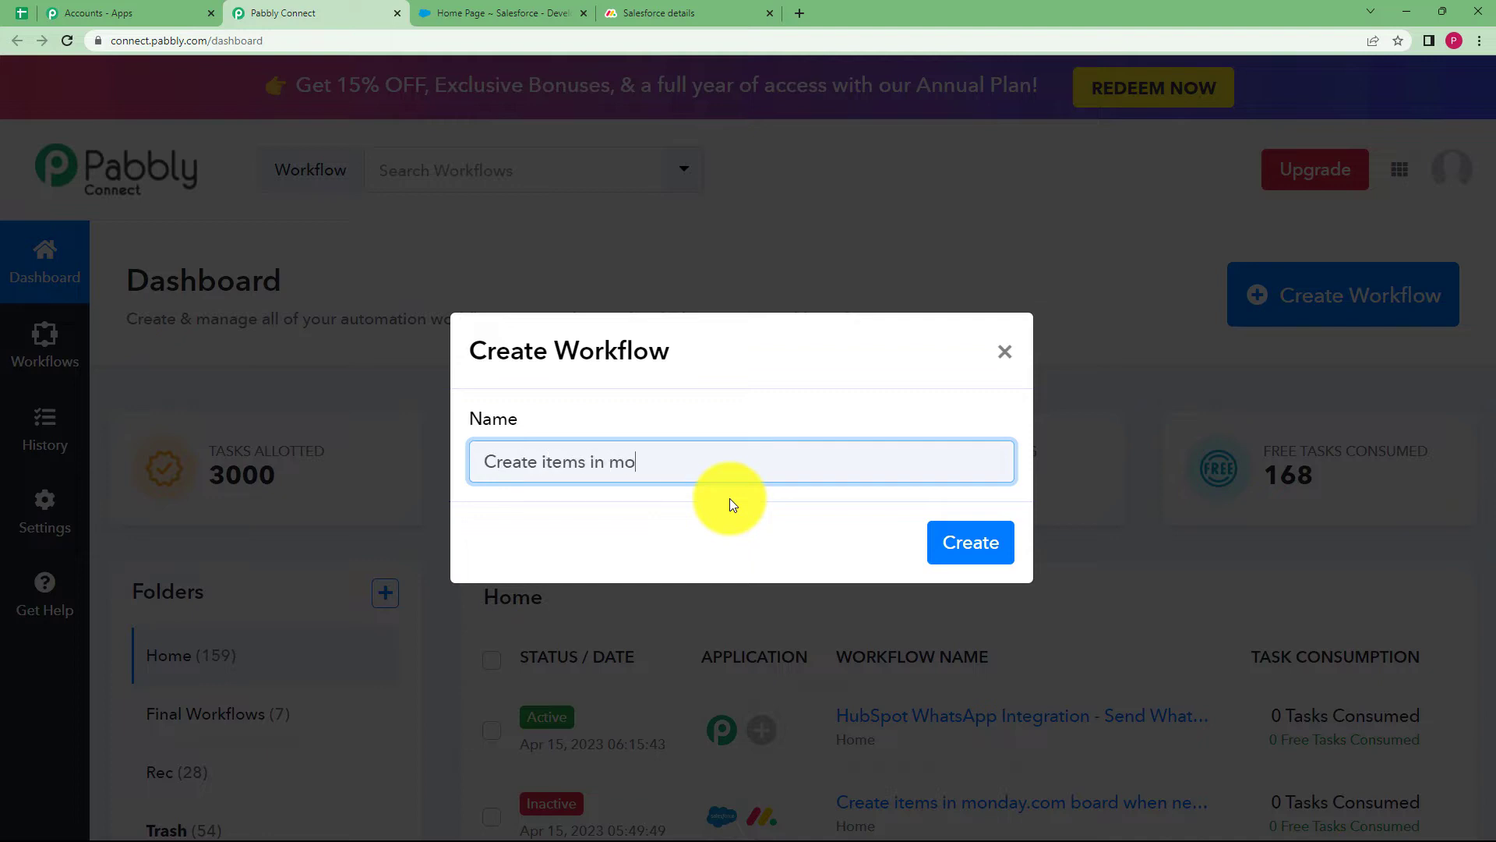
pyautogui.write('nday.com when contact')
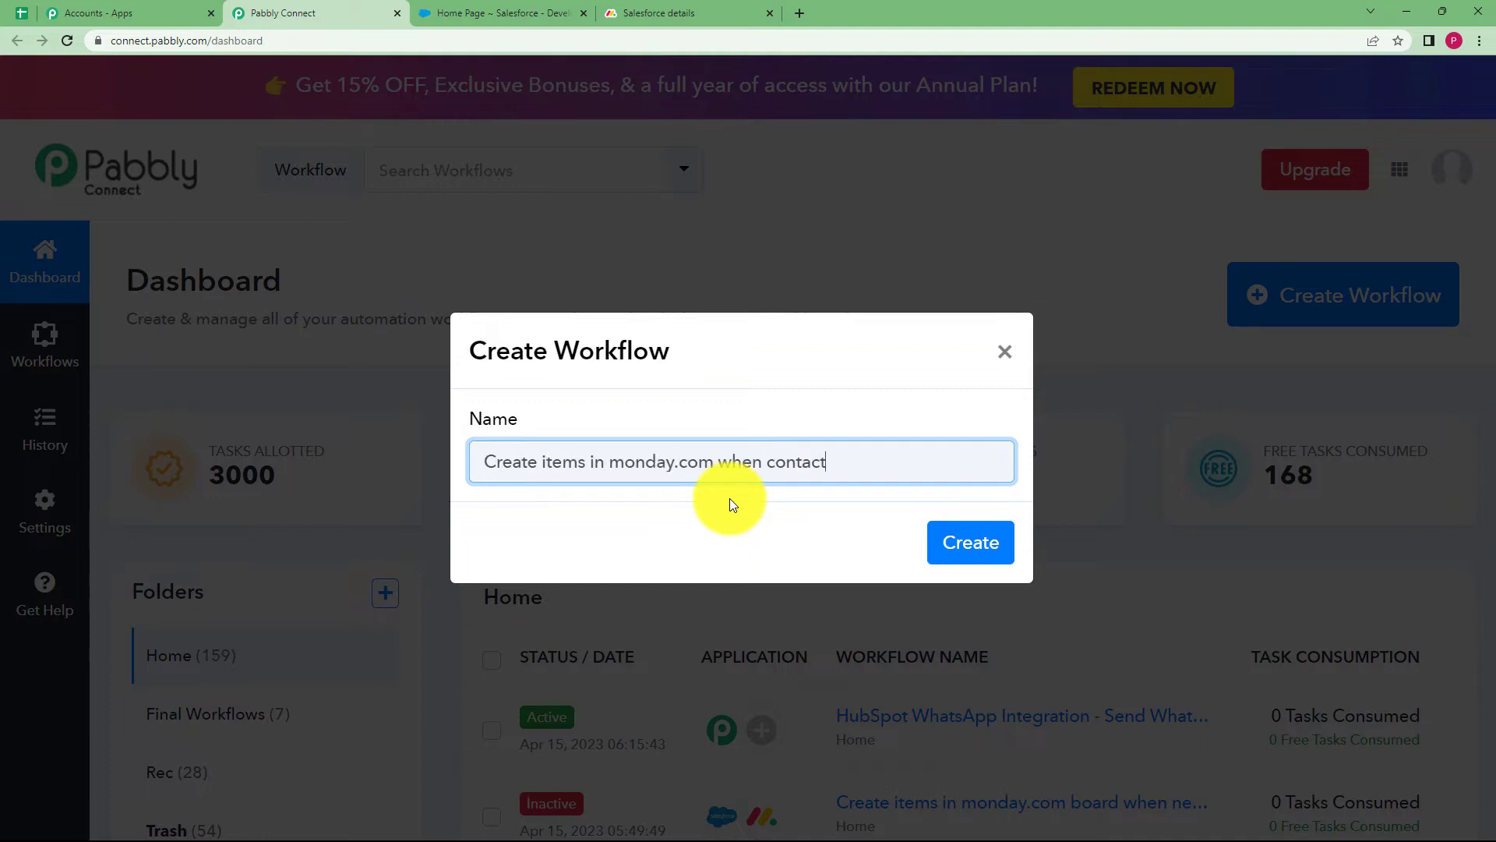
pyautogui.write(' is added in Salesforce')
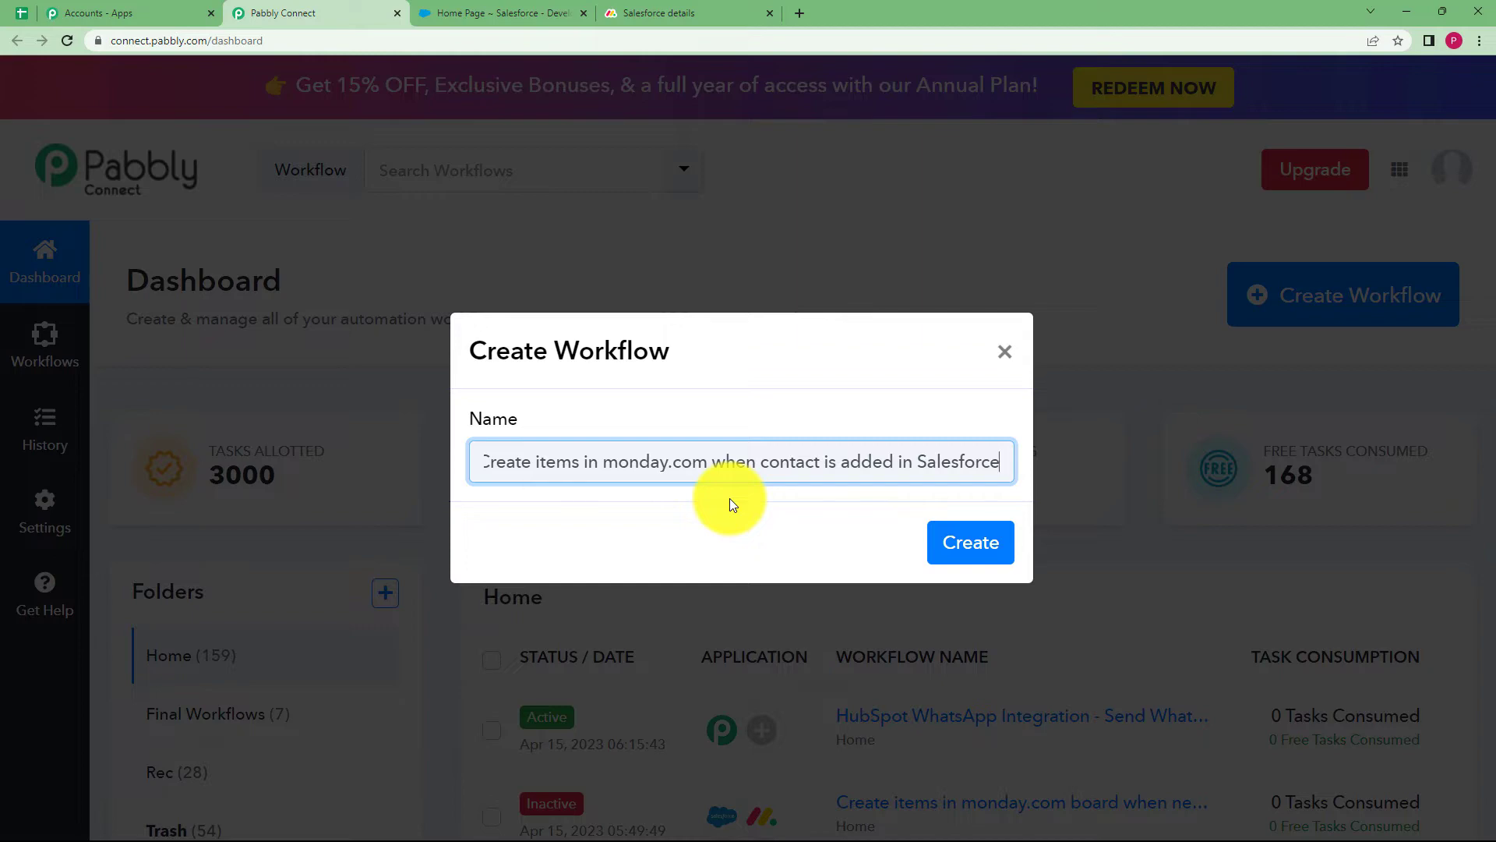
pyautogui.click(984, 552)
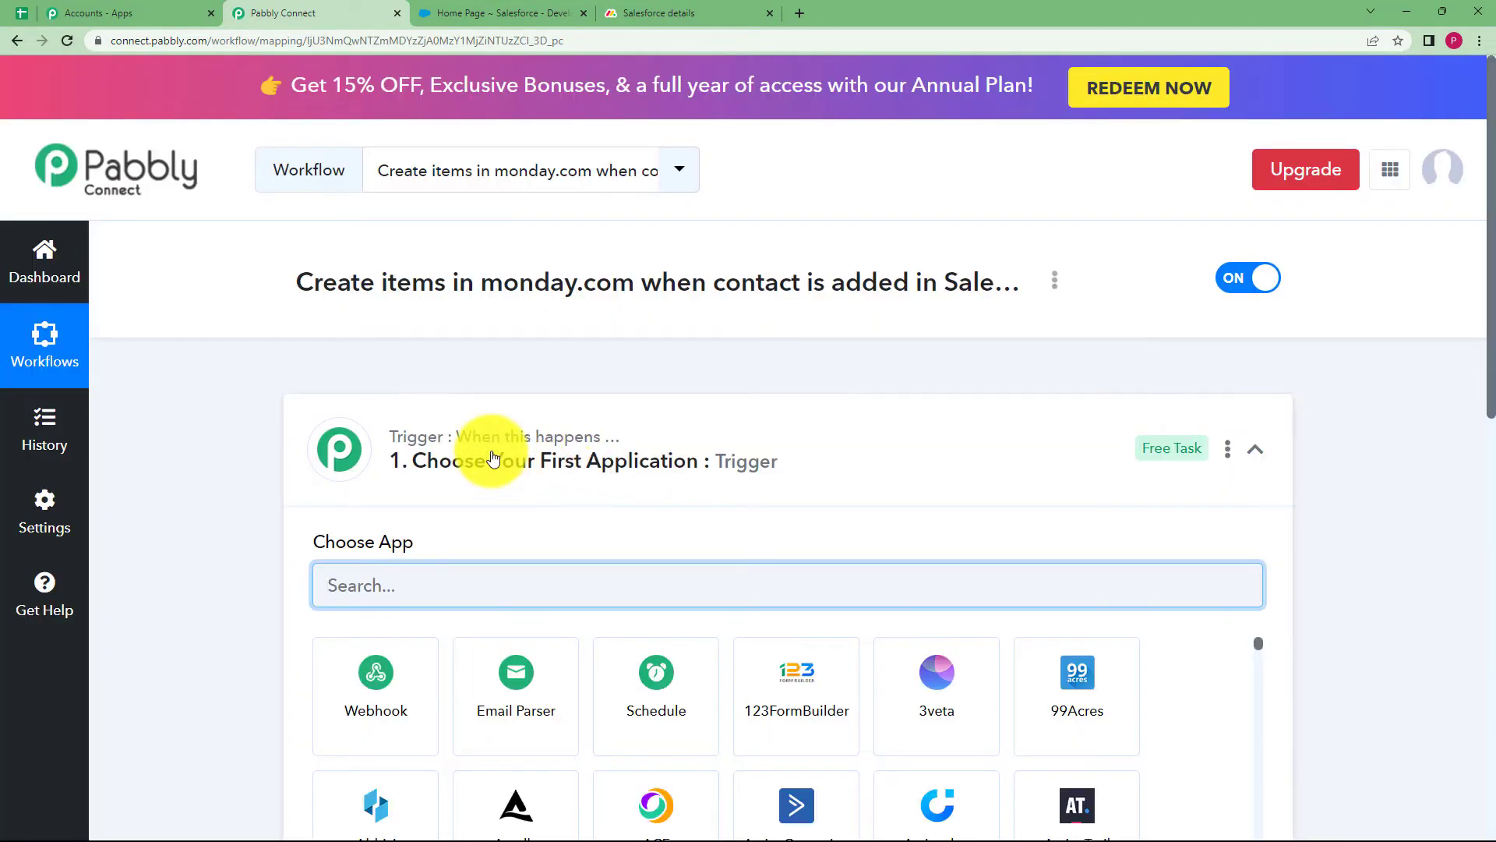
# Set the trigger app to Salesforce, searched as 'sales', with the New Contact event
pyautogui.click(492, 458)
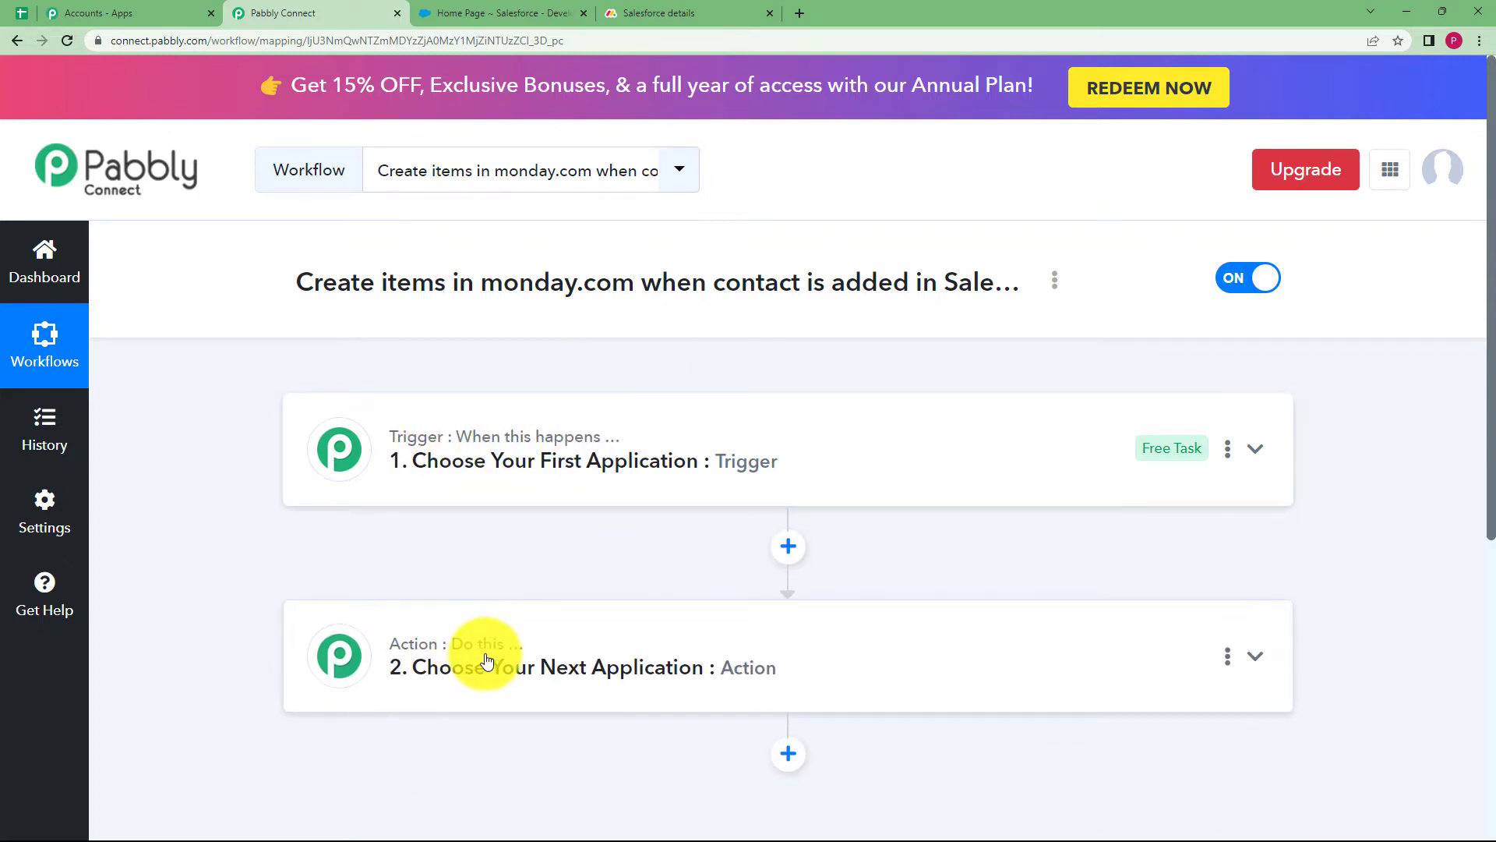
pyautogui.click(505, 452)
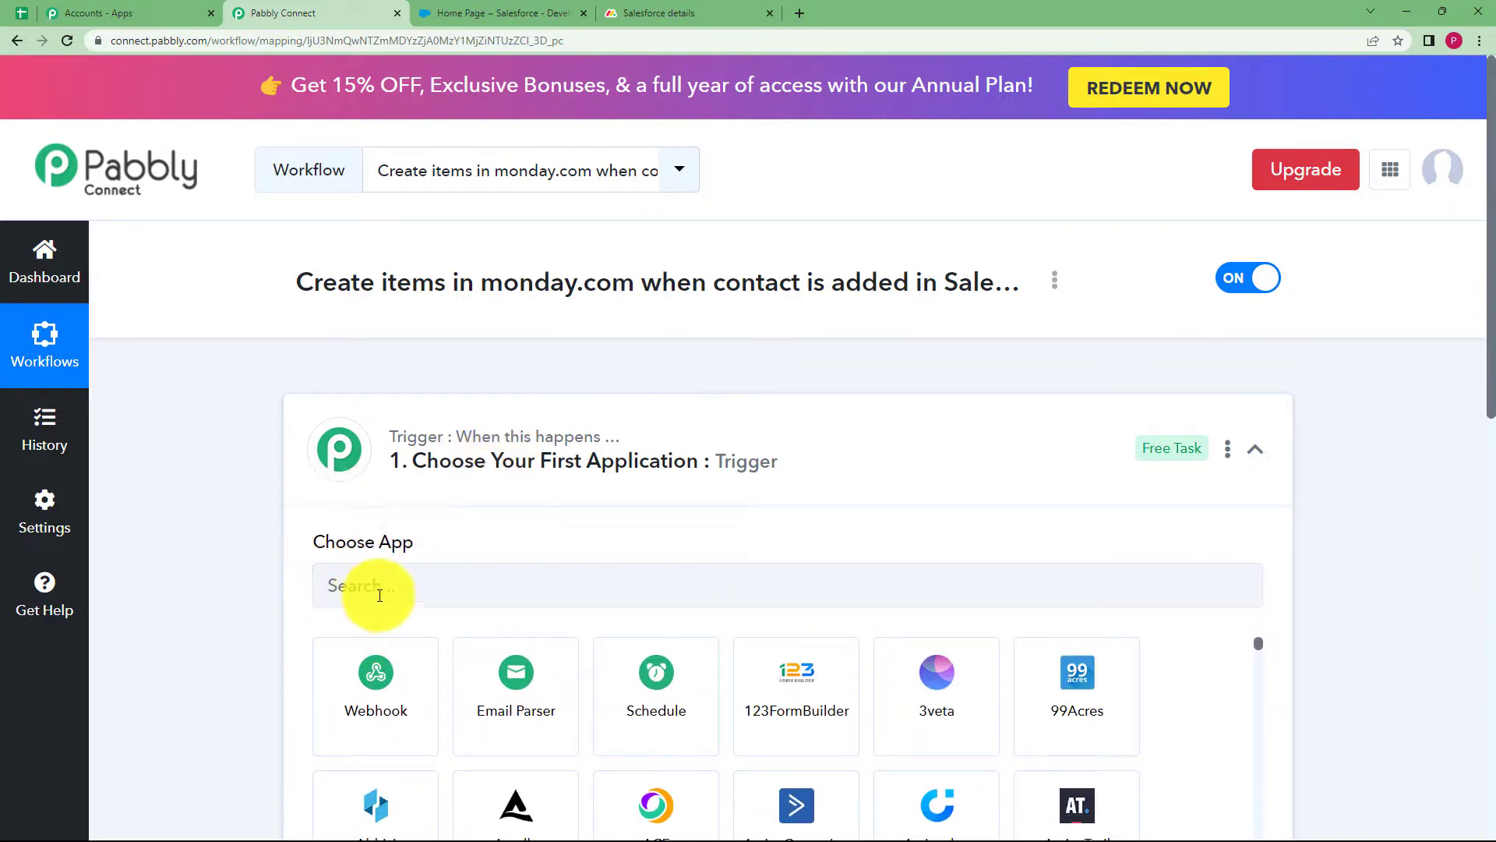
pyautogui.click(455, 481)
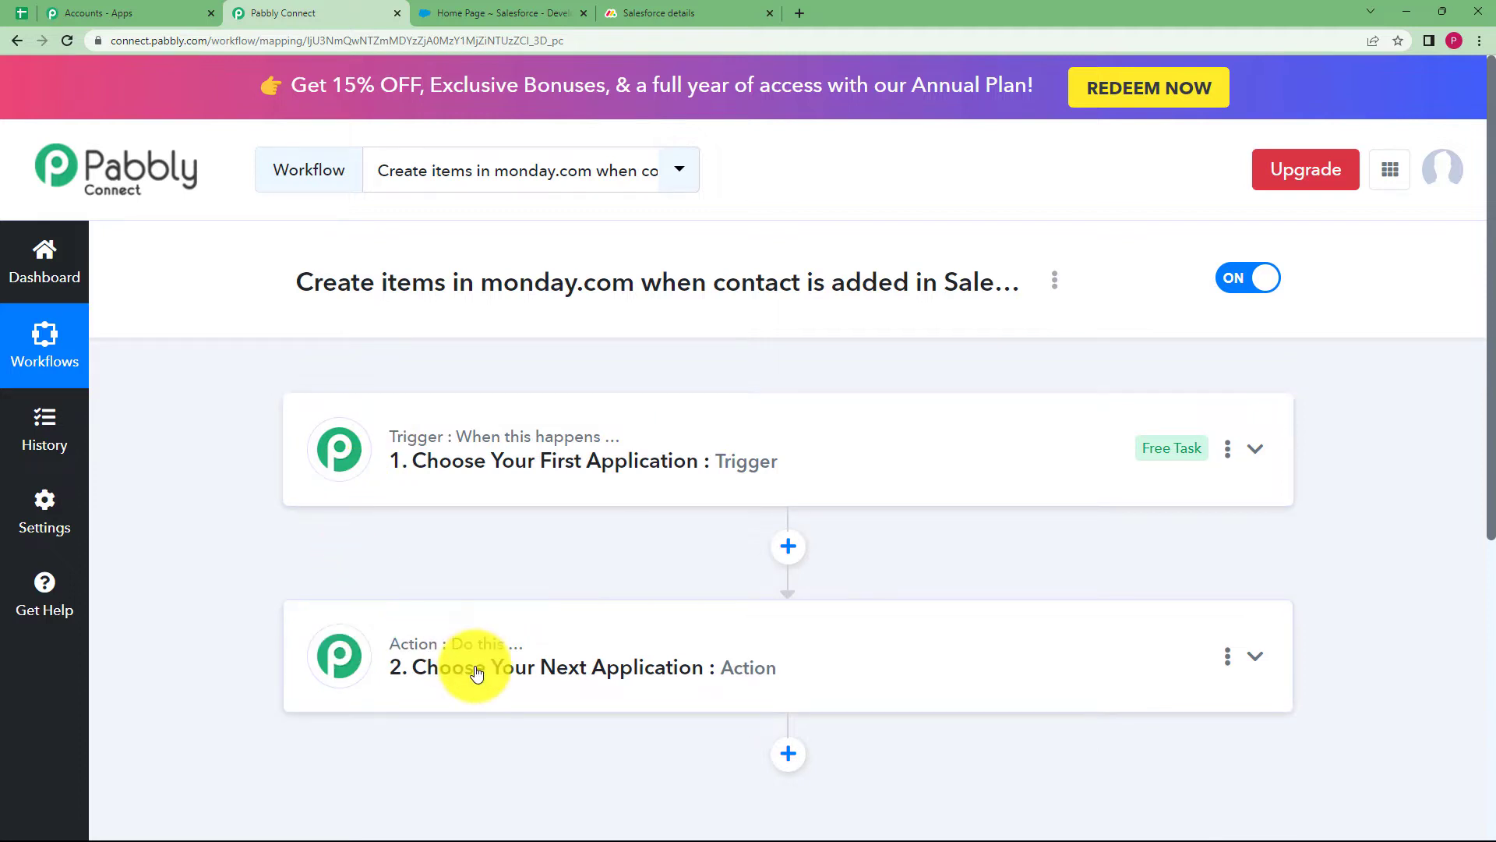
pyautogui.click(447, 492)
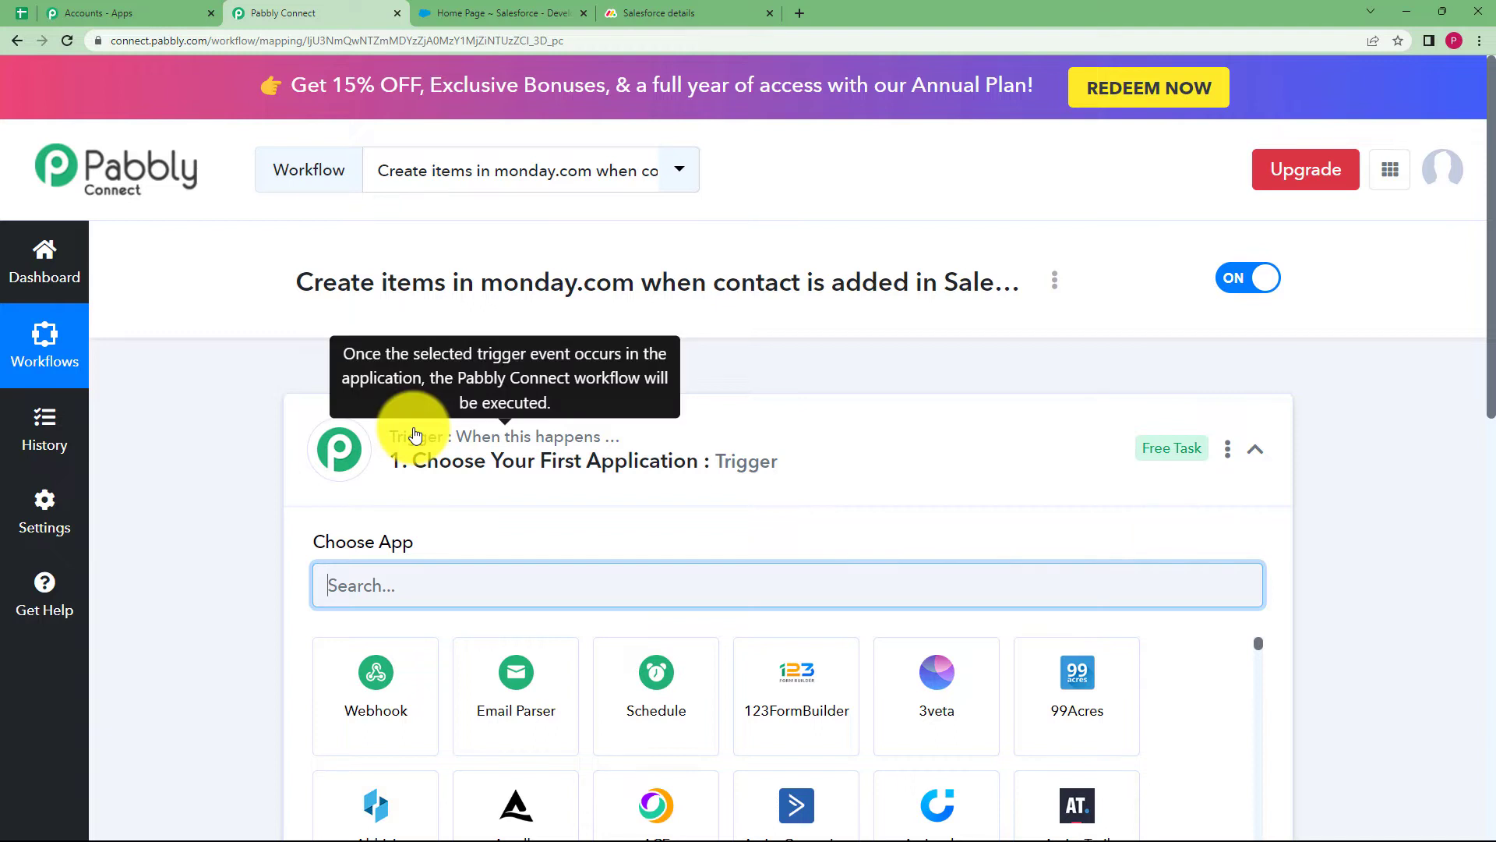
pyautogui.write('sales')
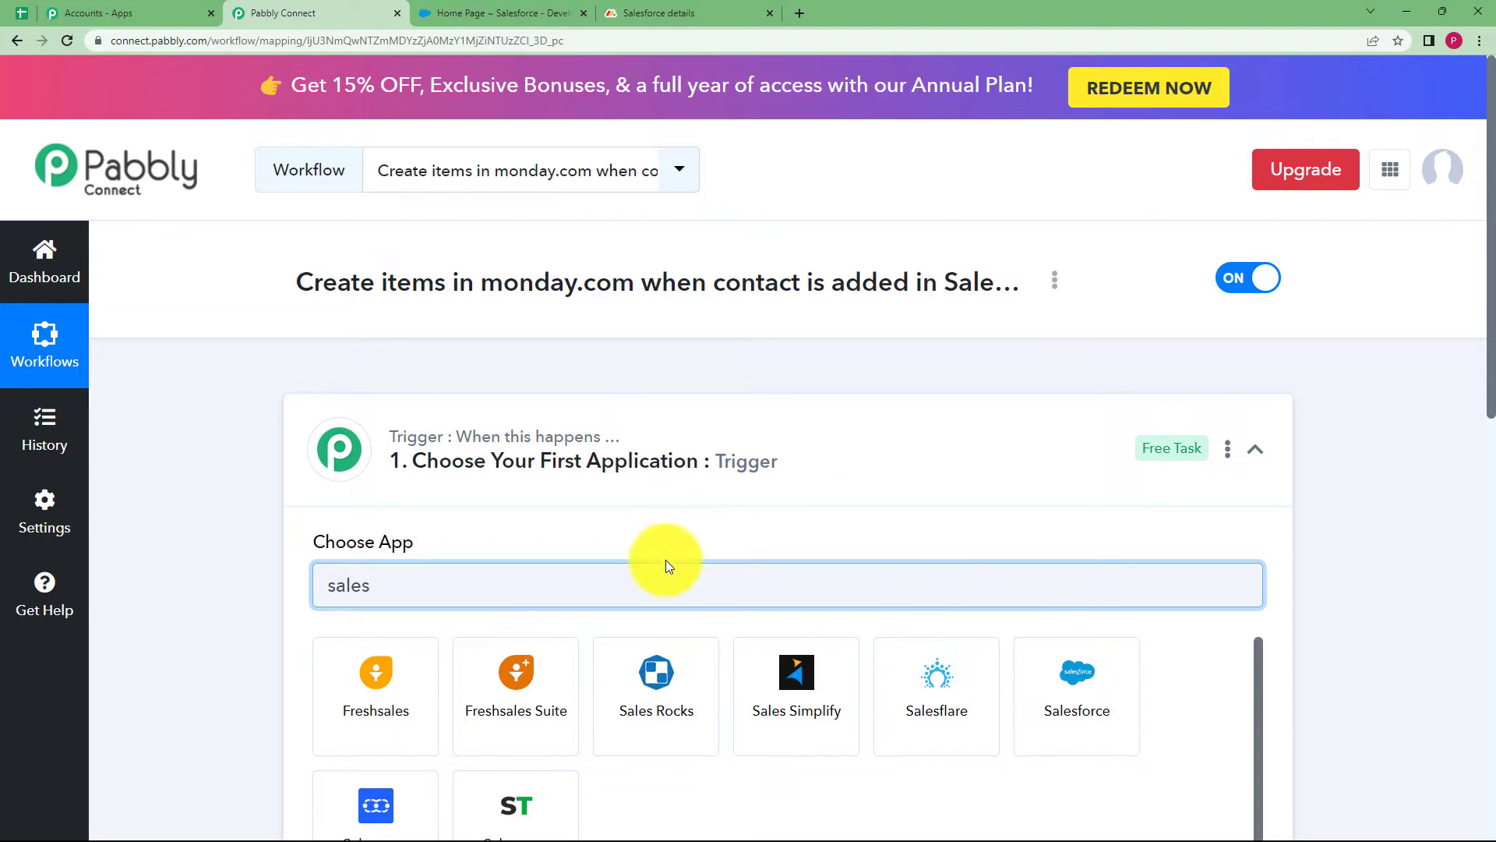
pyautogui.scroll(-6, 320, 581)
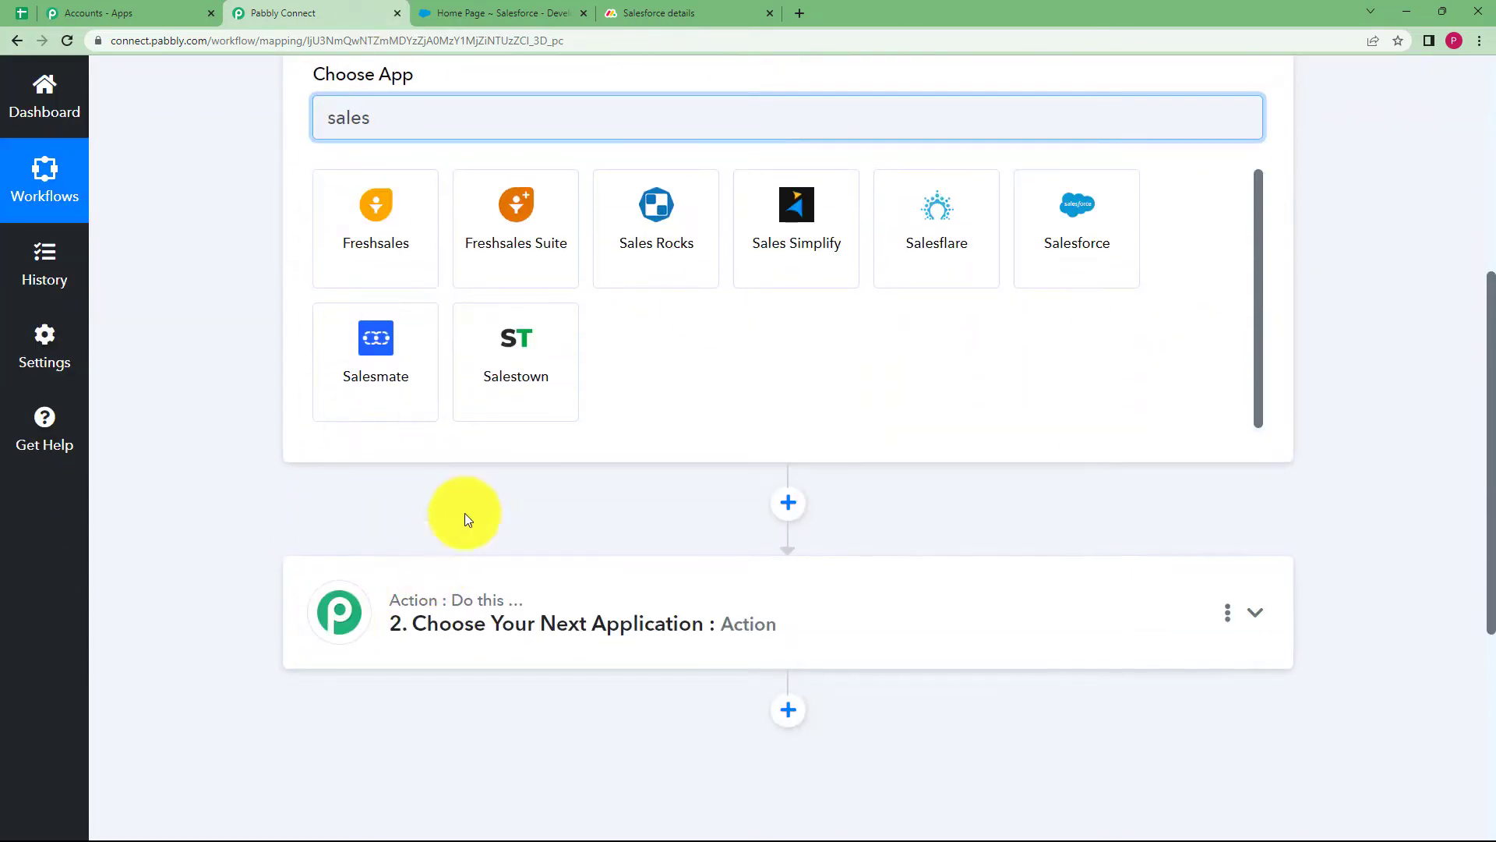
pyautogui.click(1066, 241)
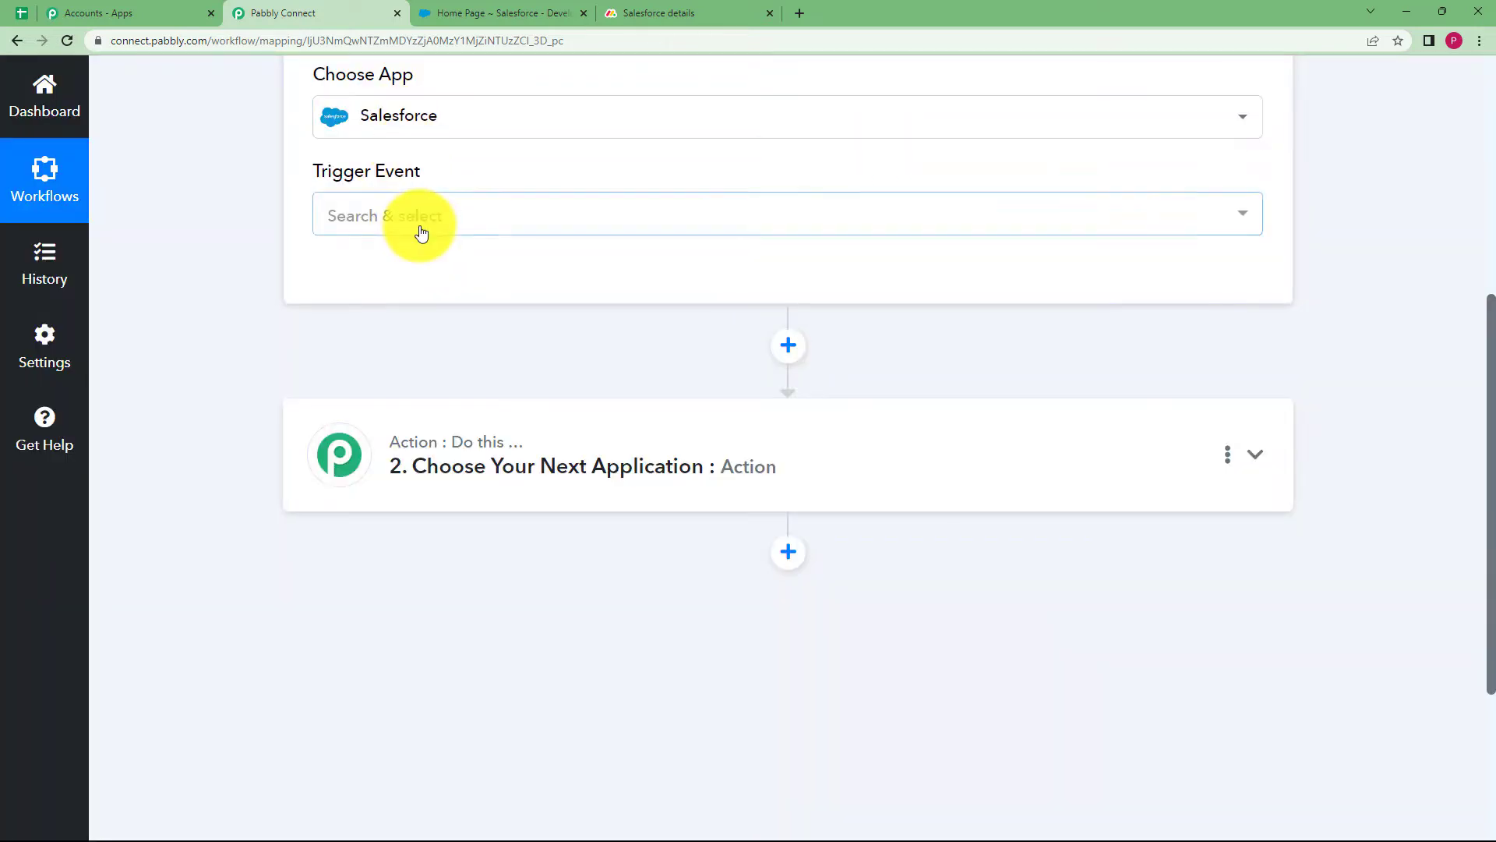
pyautogui.click(422, 233)
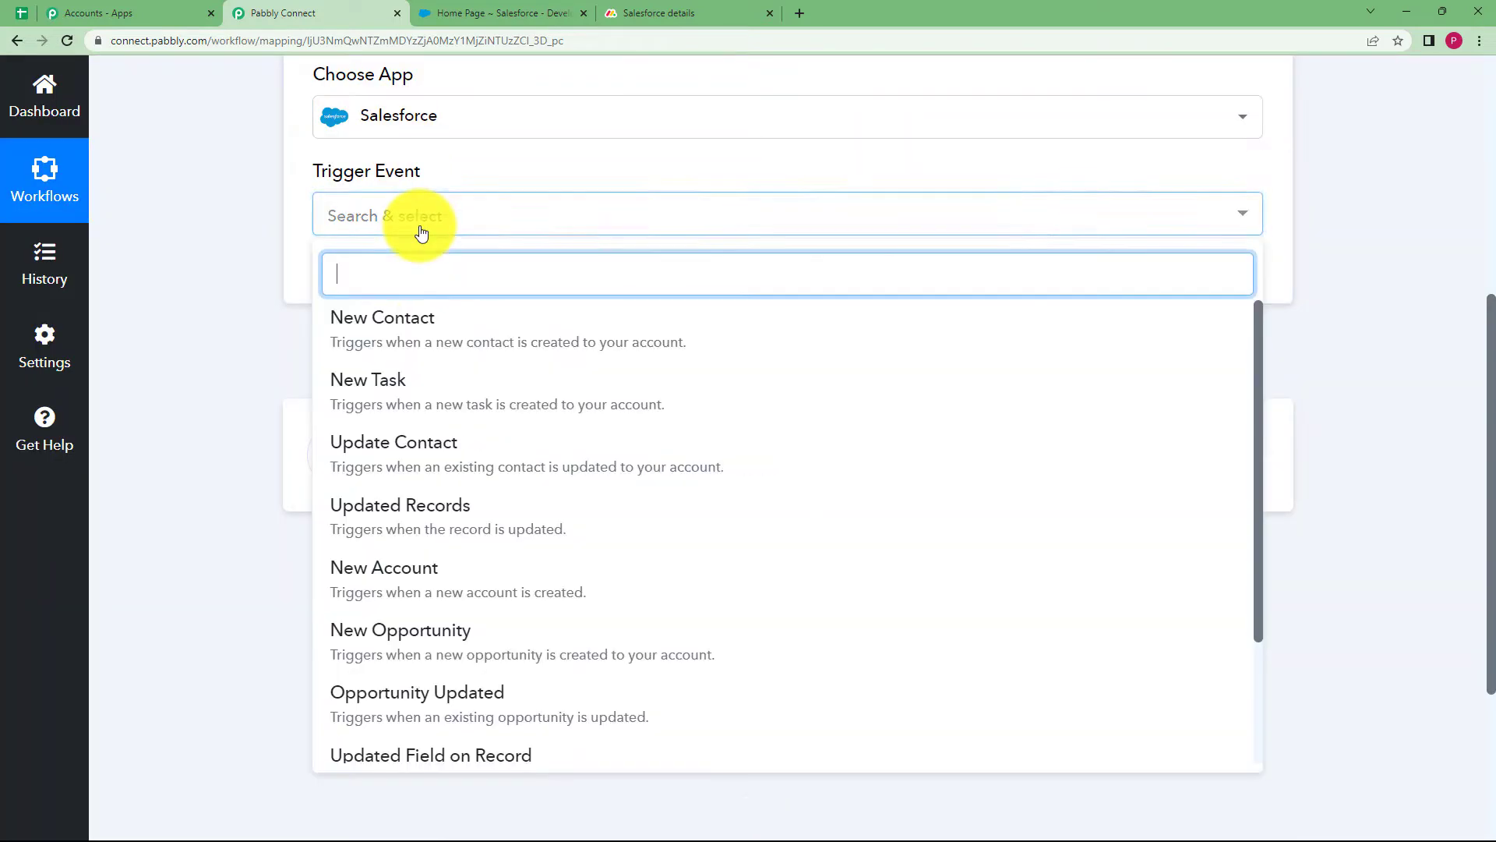
pyautogui.click(428, 346)
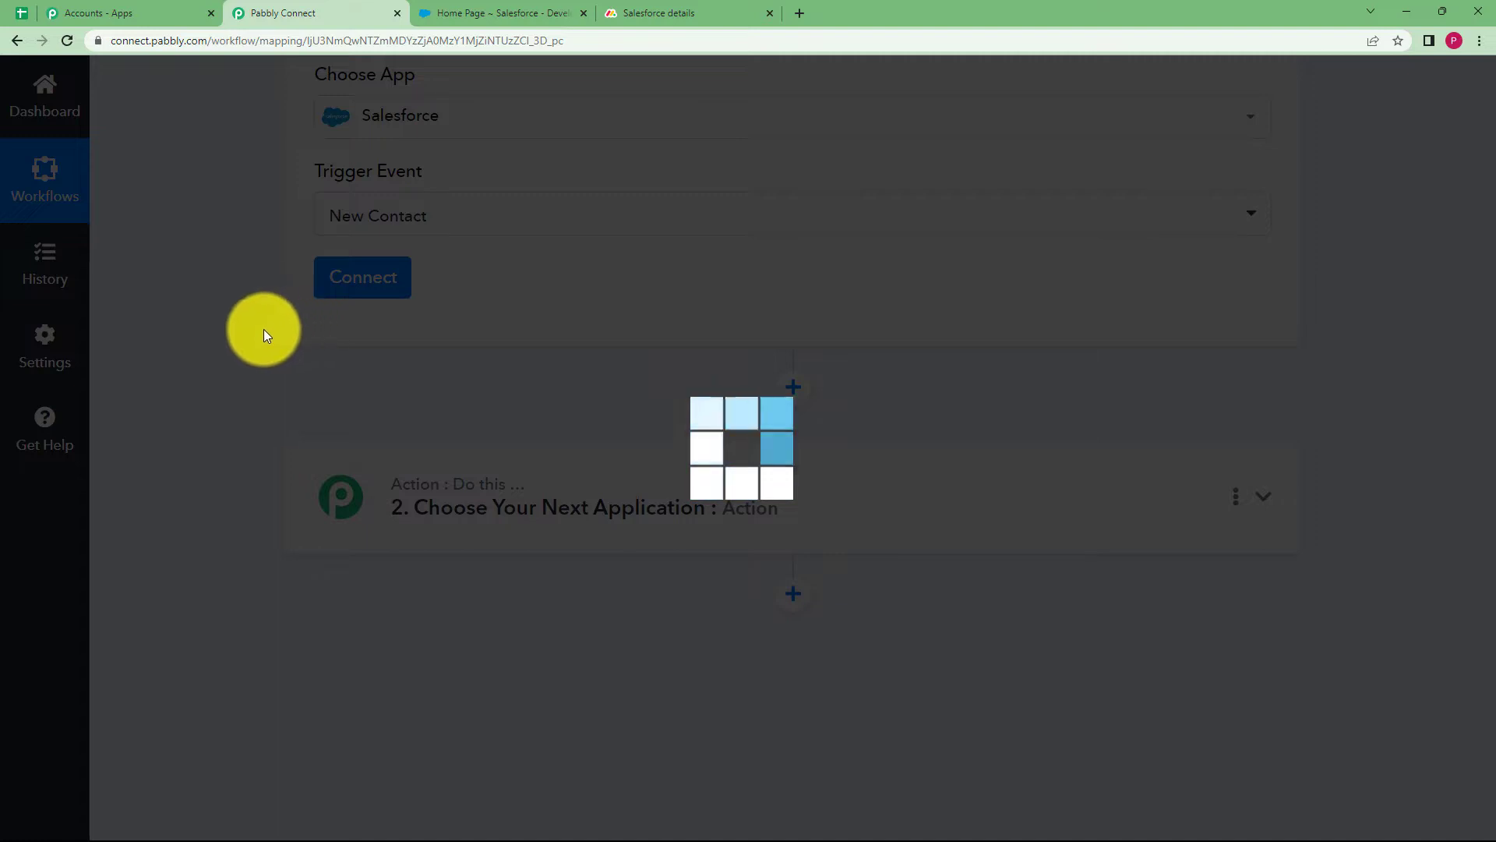
pyautogui.scroll(5, 263, 329)
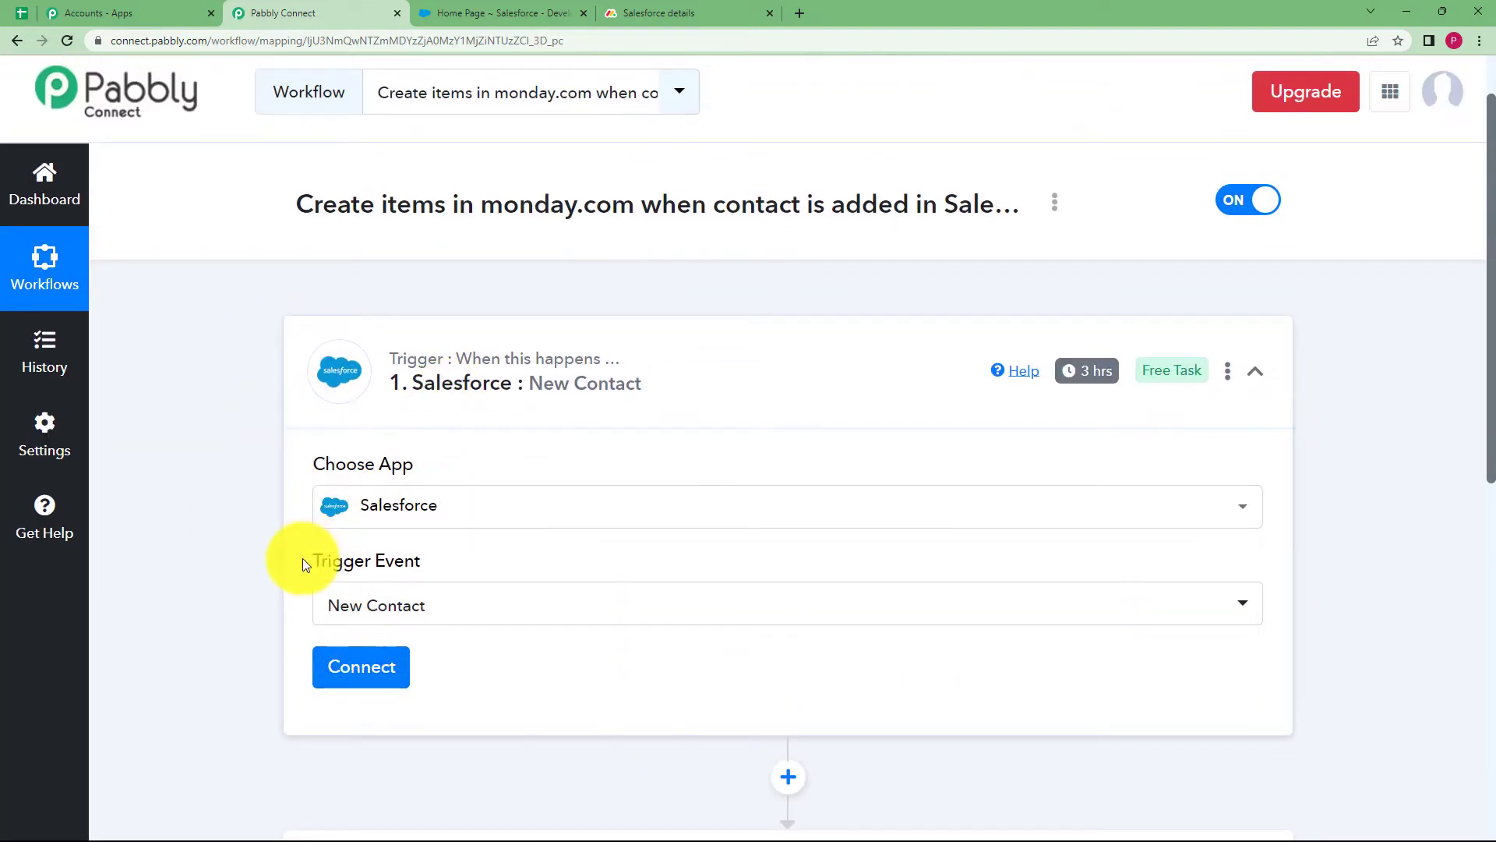
# Look over the Salesforce and monday.com tabs, then return to the Pabbly Connect workflow
pyautogui.click(538, 12)
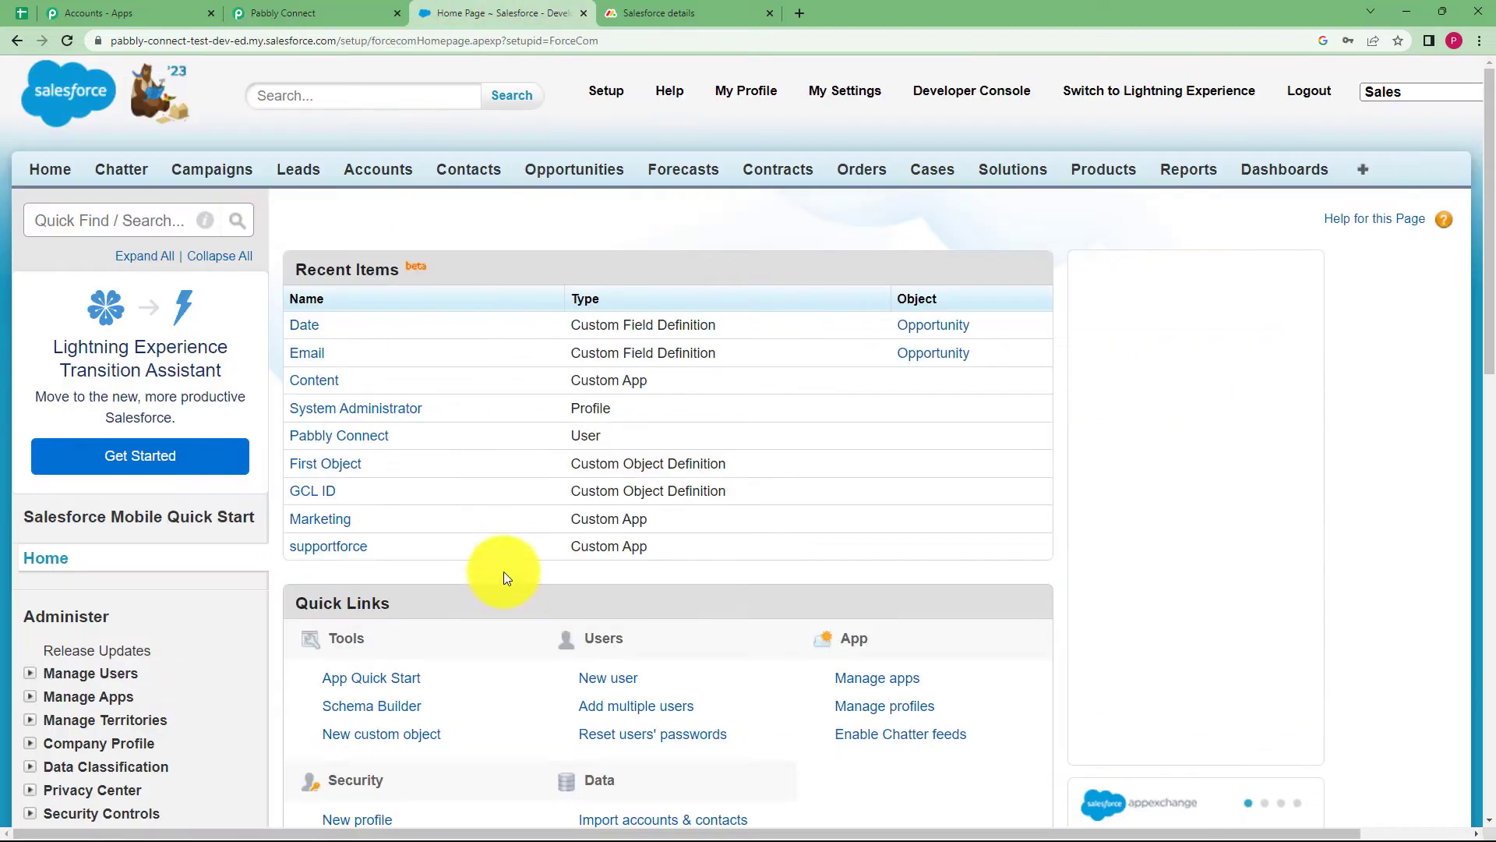
pyautogui.click(345, 9)
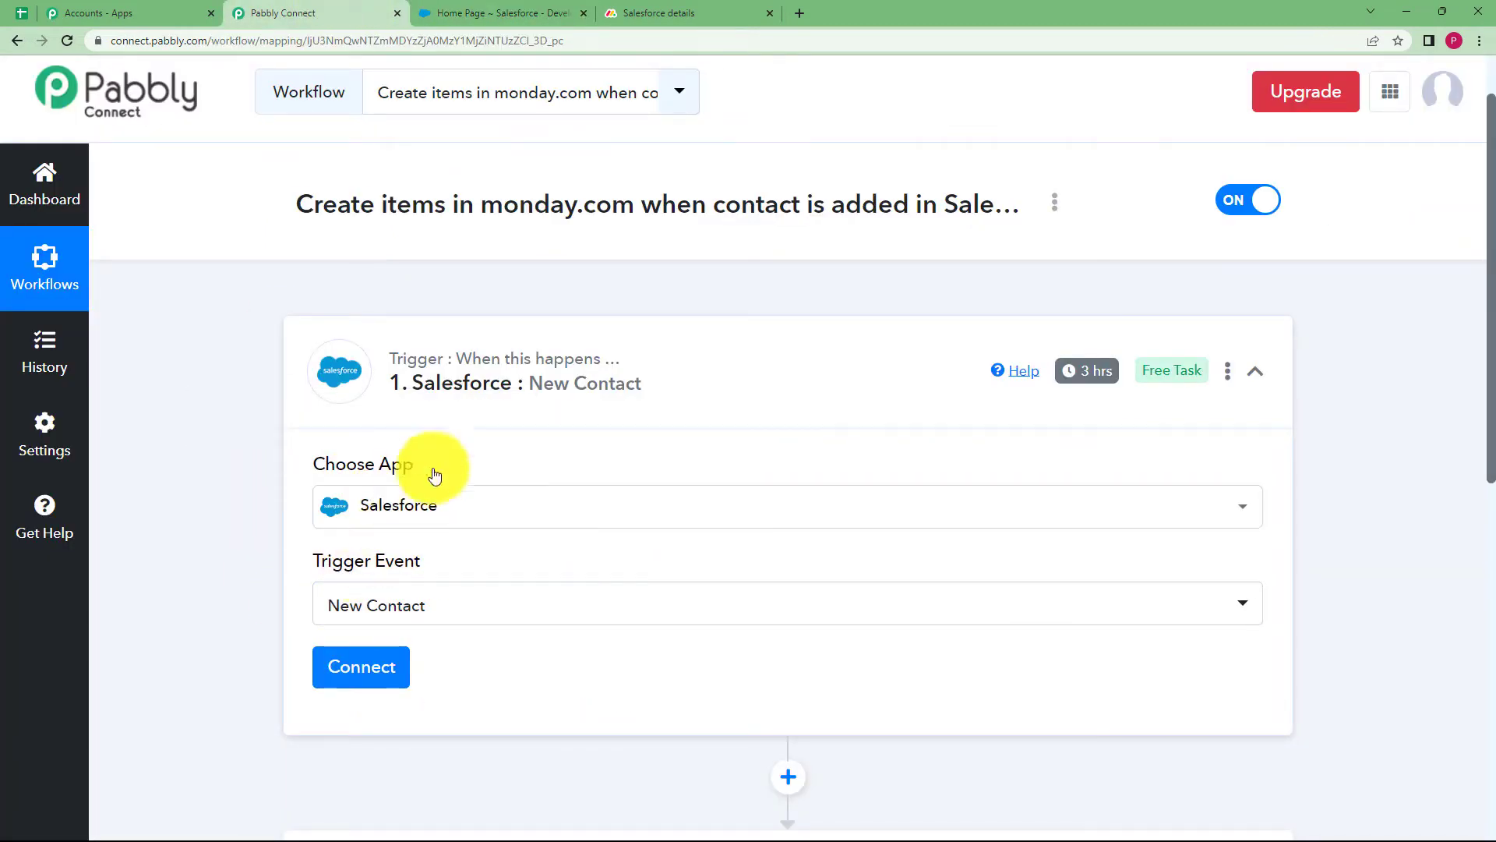
pyautogui.click(497, 12)
pyautogui.hotkey('ctrl', 'Tab')
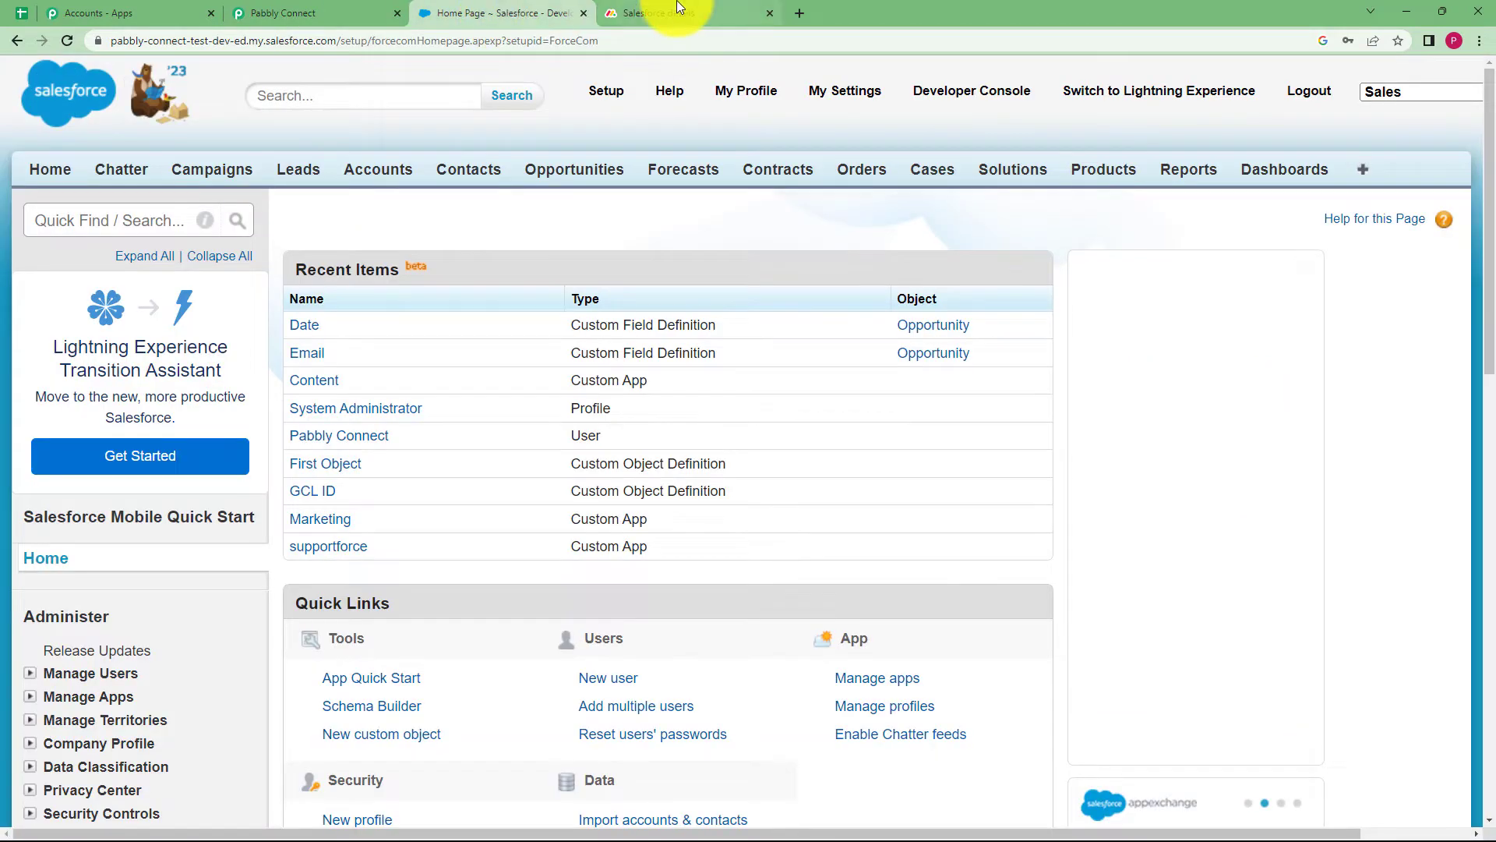
pyautogui.click(497, 9)
pyautogui.click(300, 13)
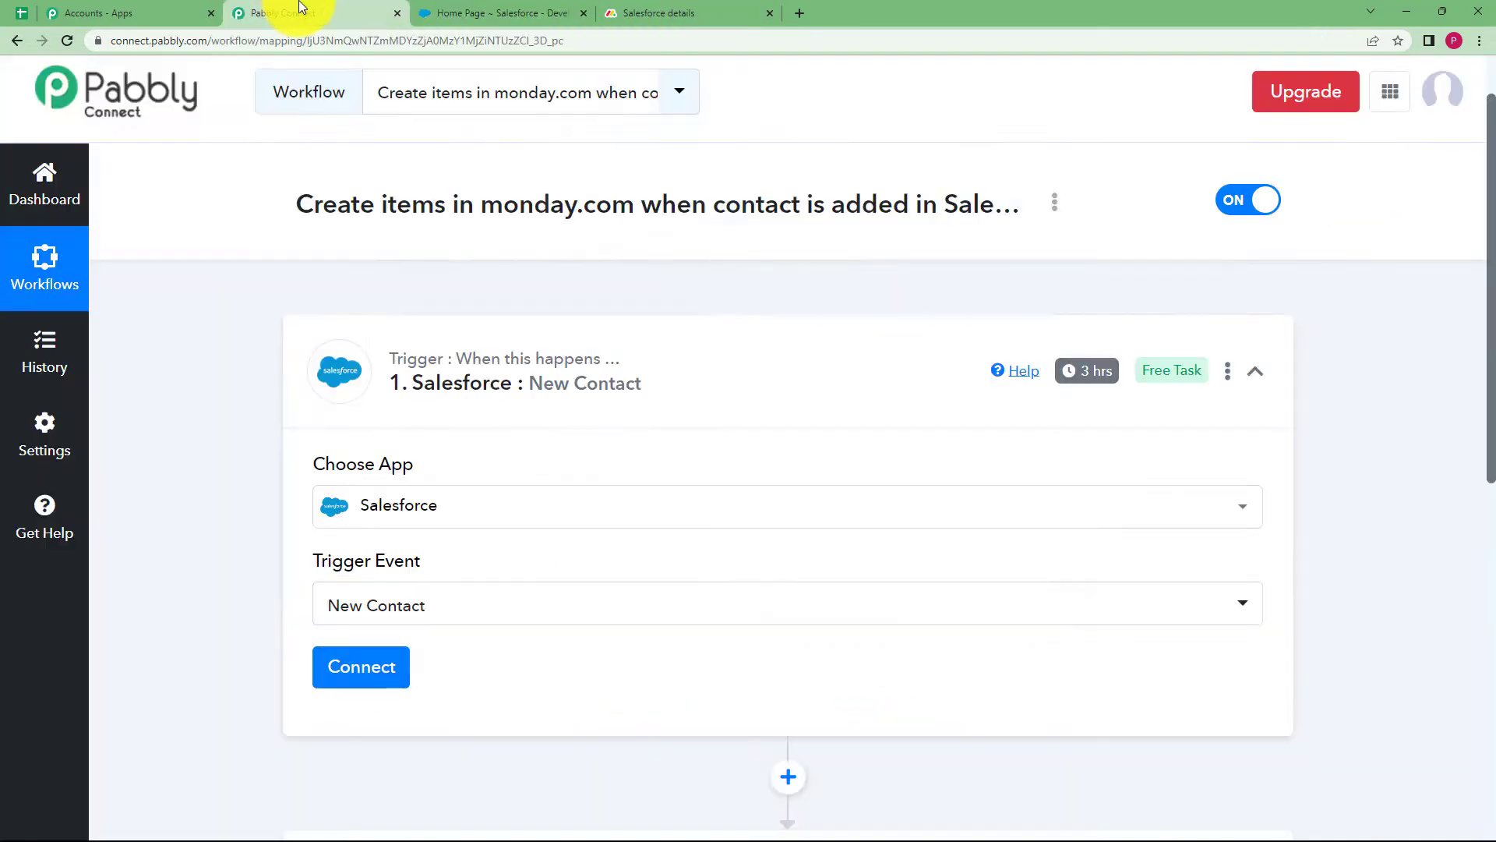
# Add and authorize a new Salesforce connection for the trigger
pyautogui.click(366, 685)
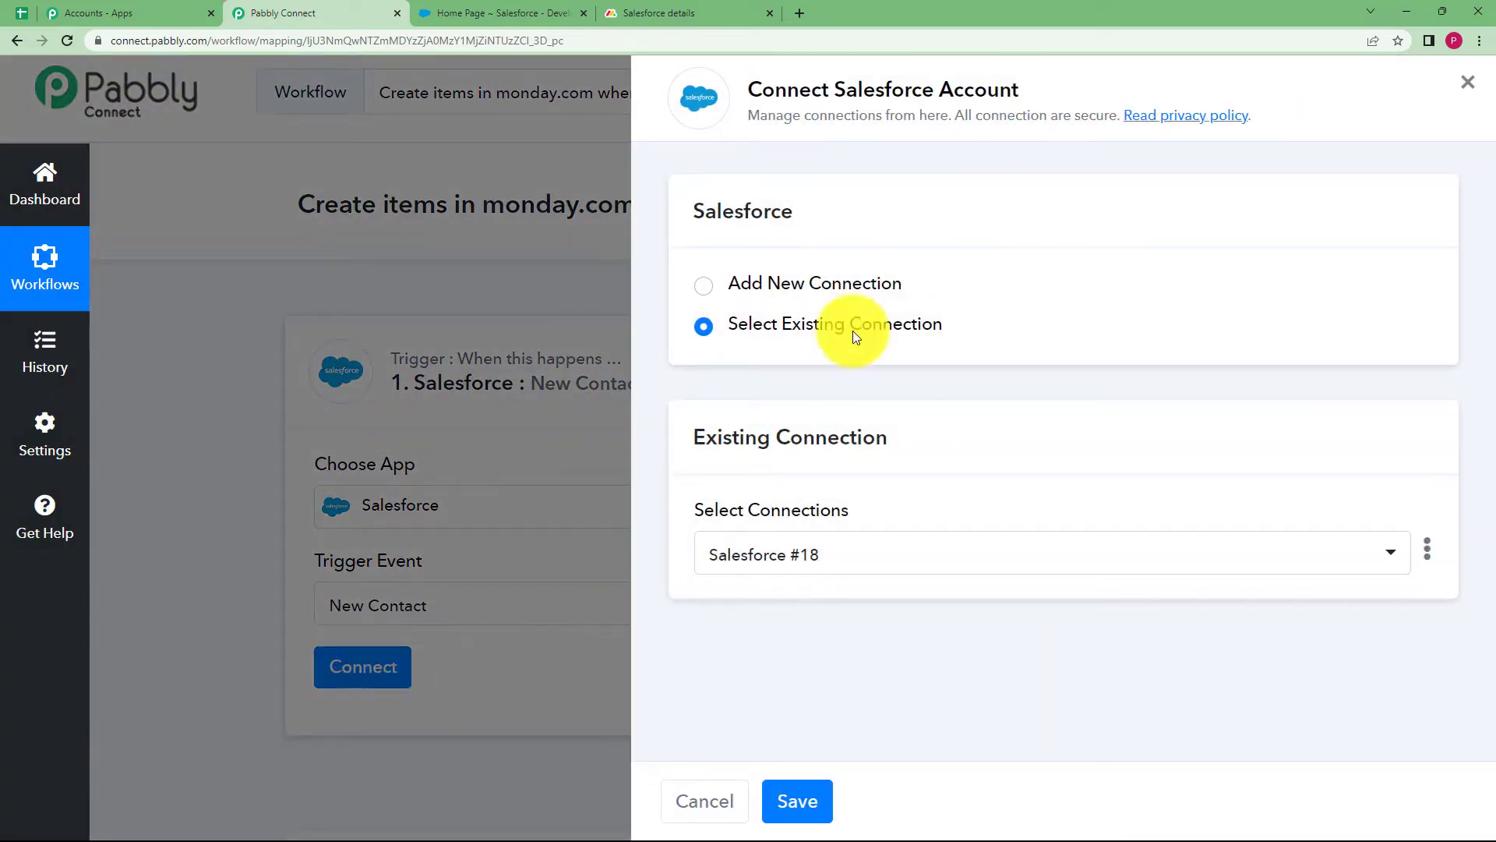
pyautogui.click(710, 295)
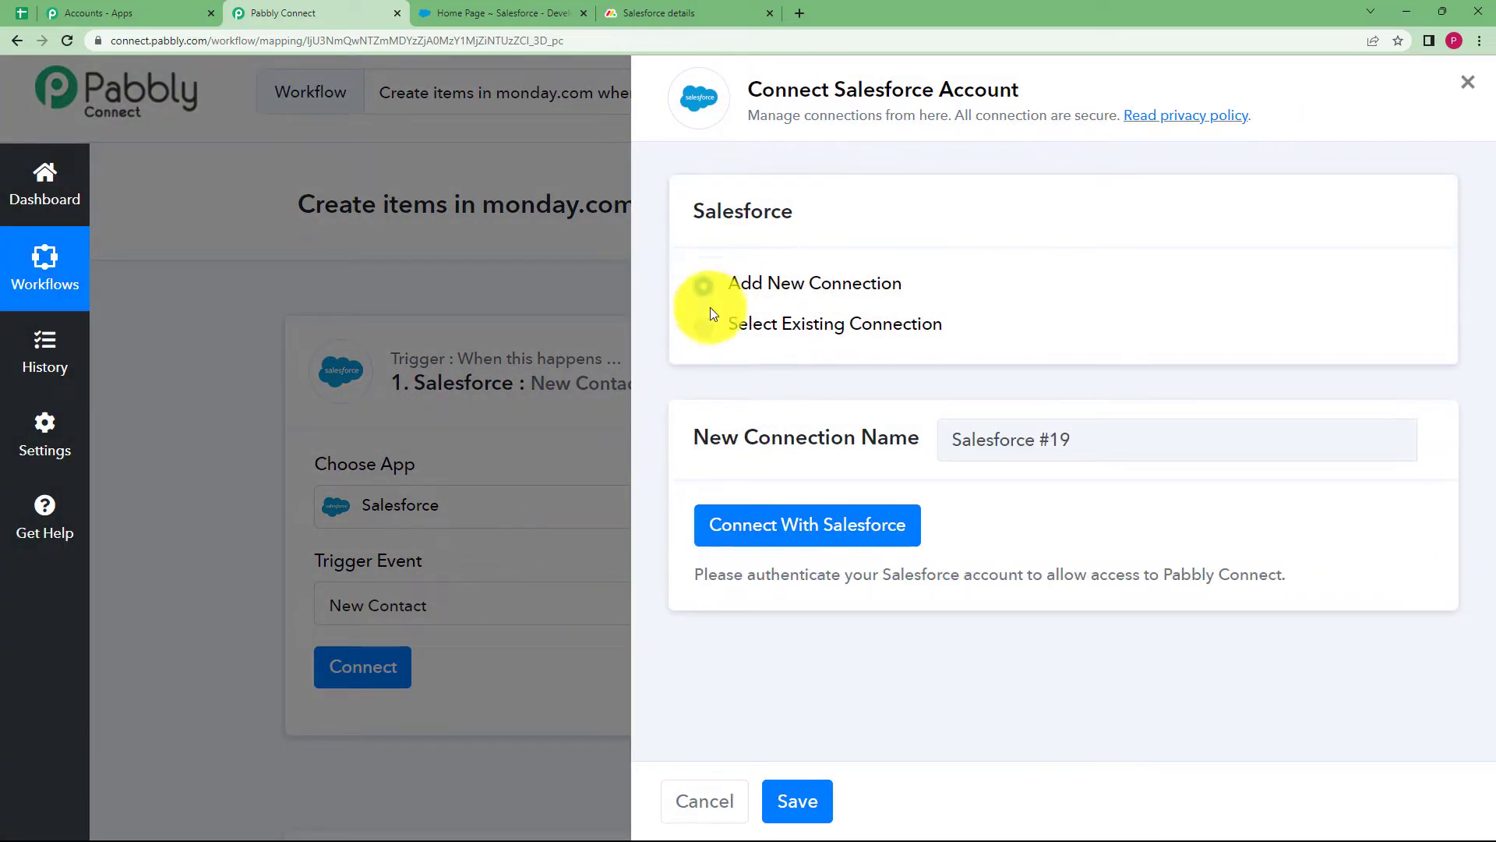
pyautogui.click(778, 532)
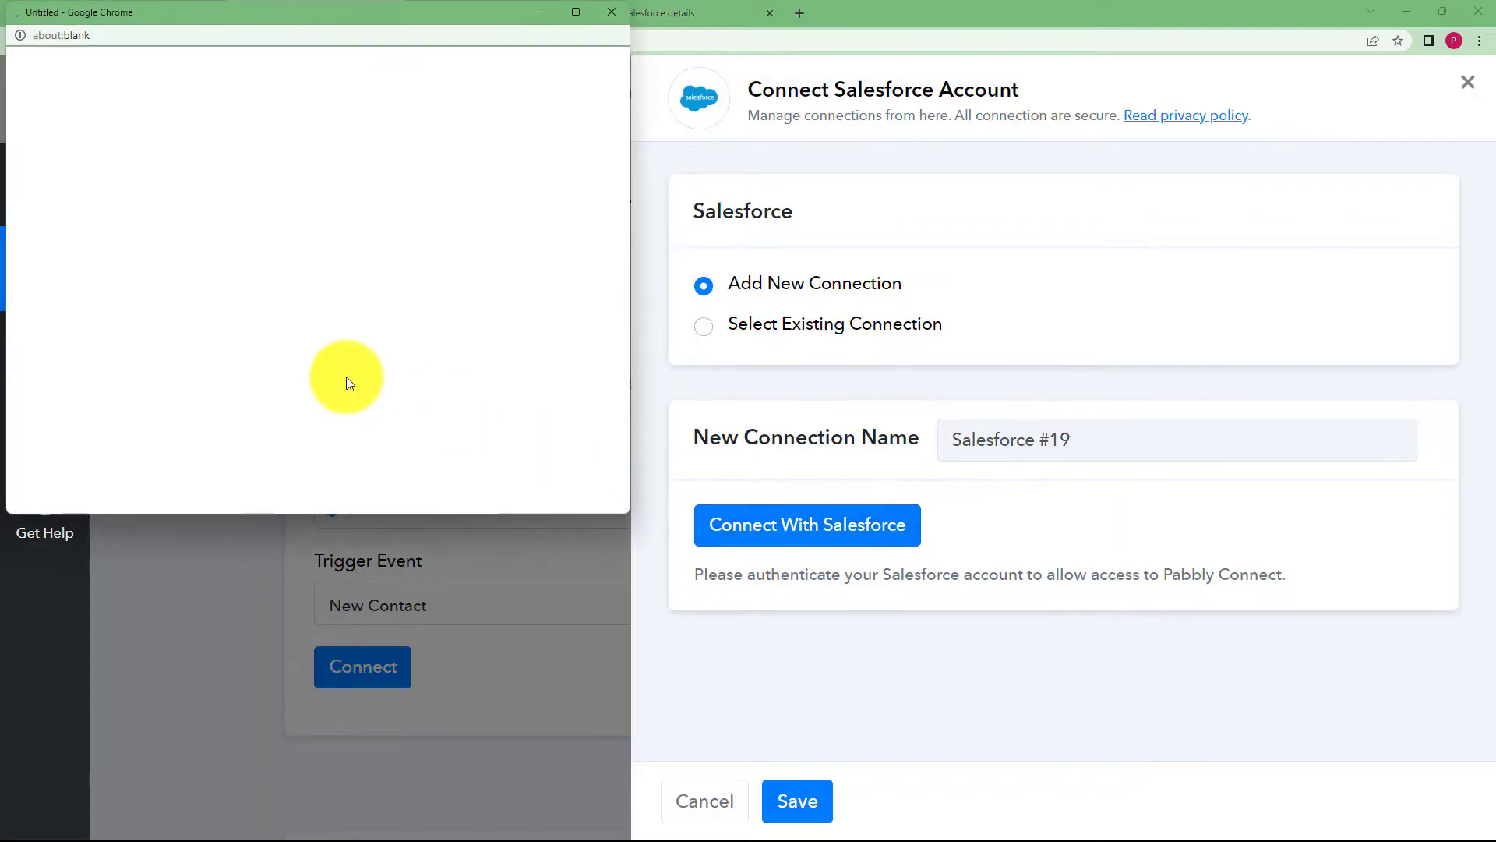
pyautogui.scroll(-10, 421, 373)
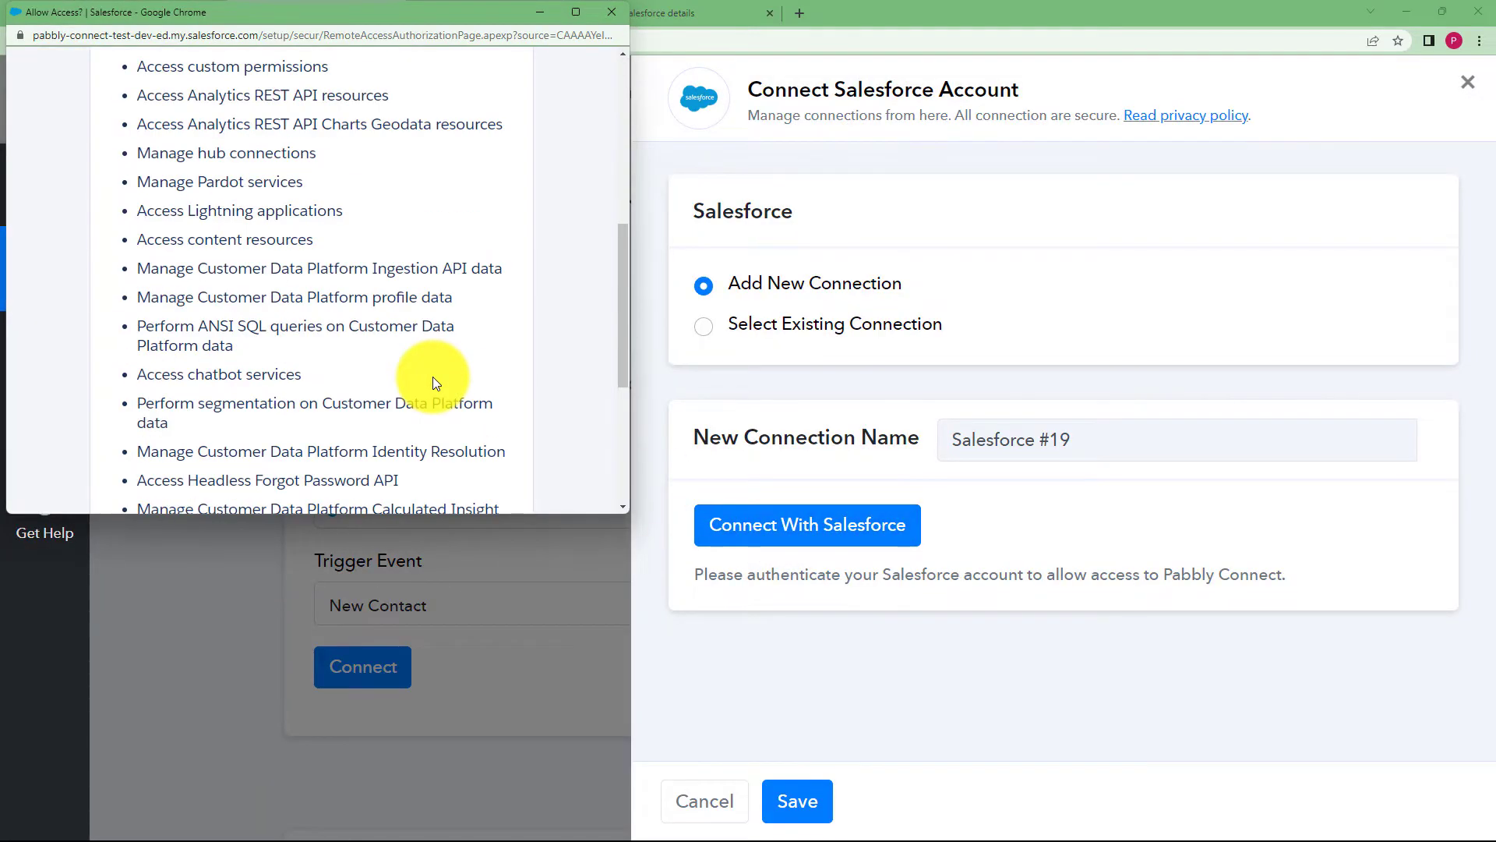
pyautogui.click(434, 378)
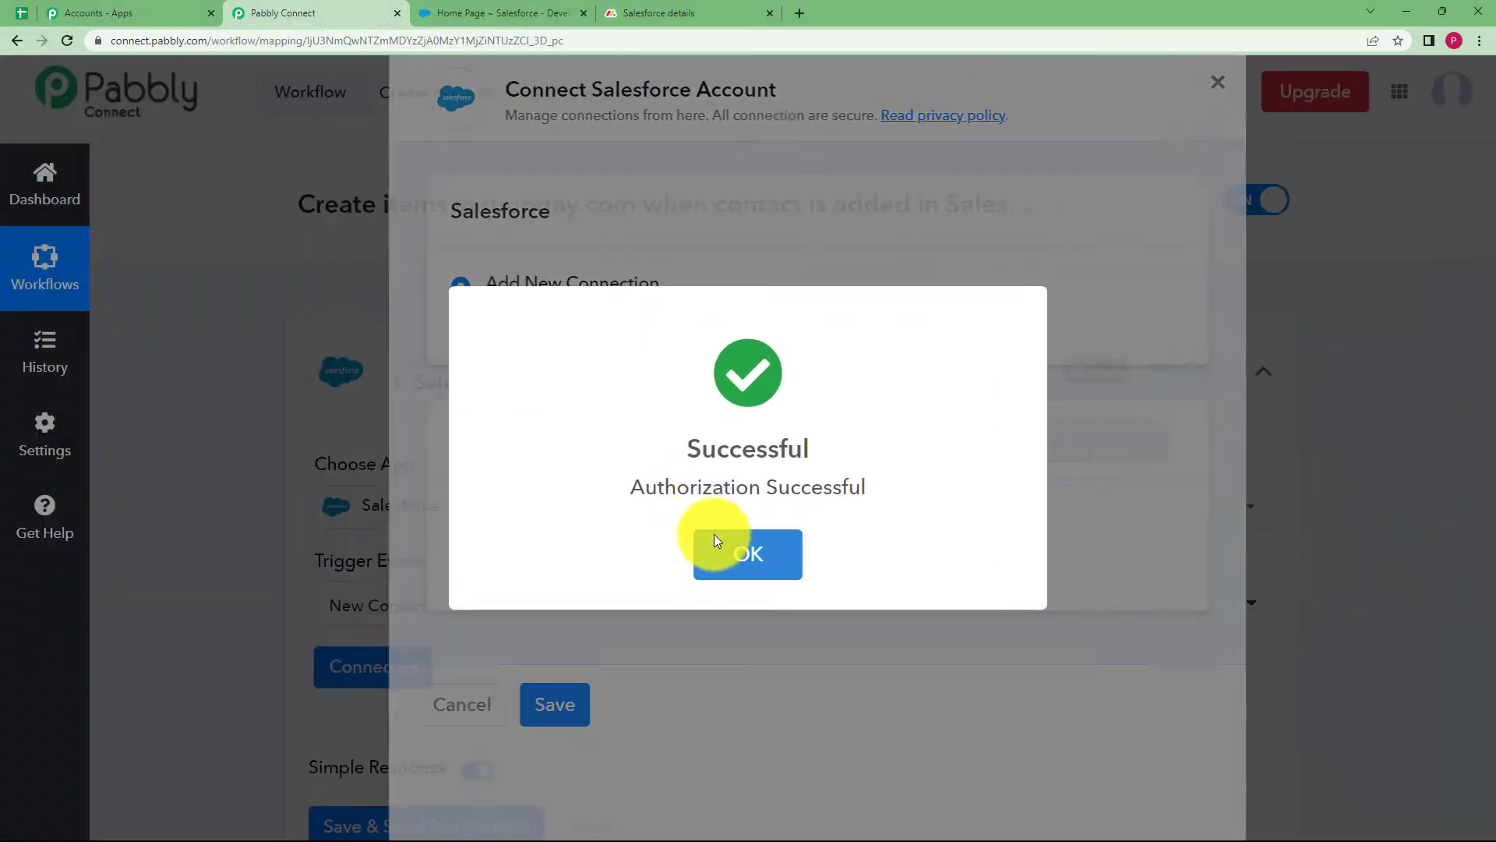
pyautogui.click(714, 537)
# Save the trigger, send a test request, and bring up the Salesforce home page
pyautogui.scroll(-3, 303, 664)
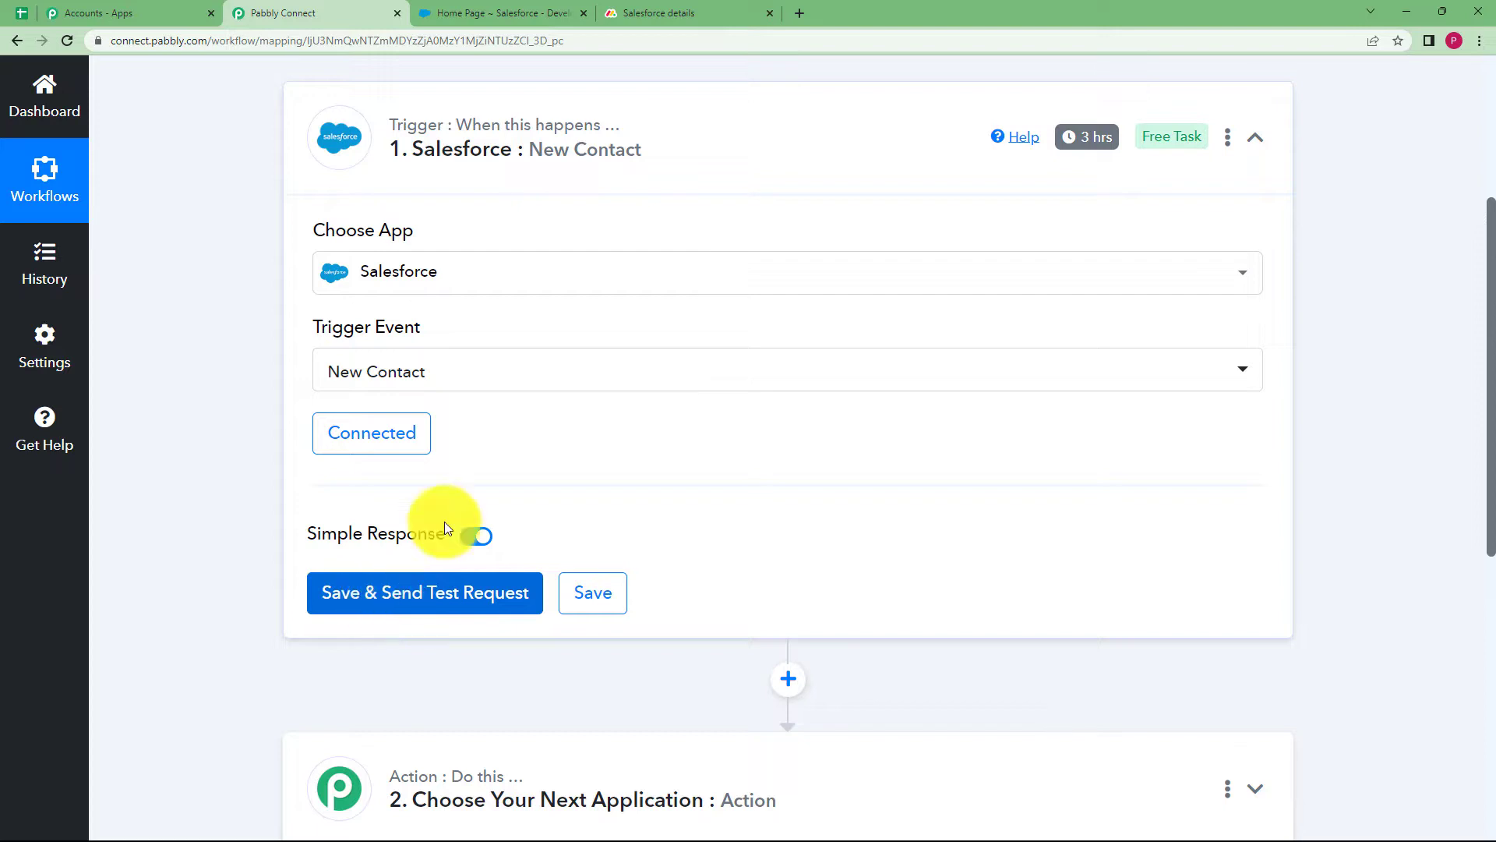
pyautogui.click(422, 613)
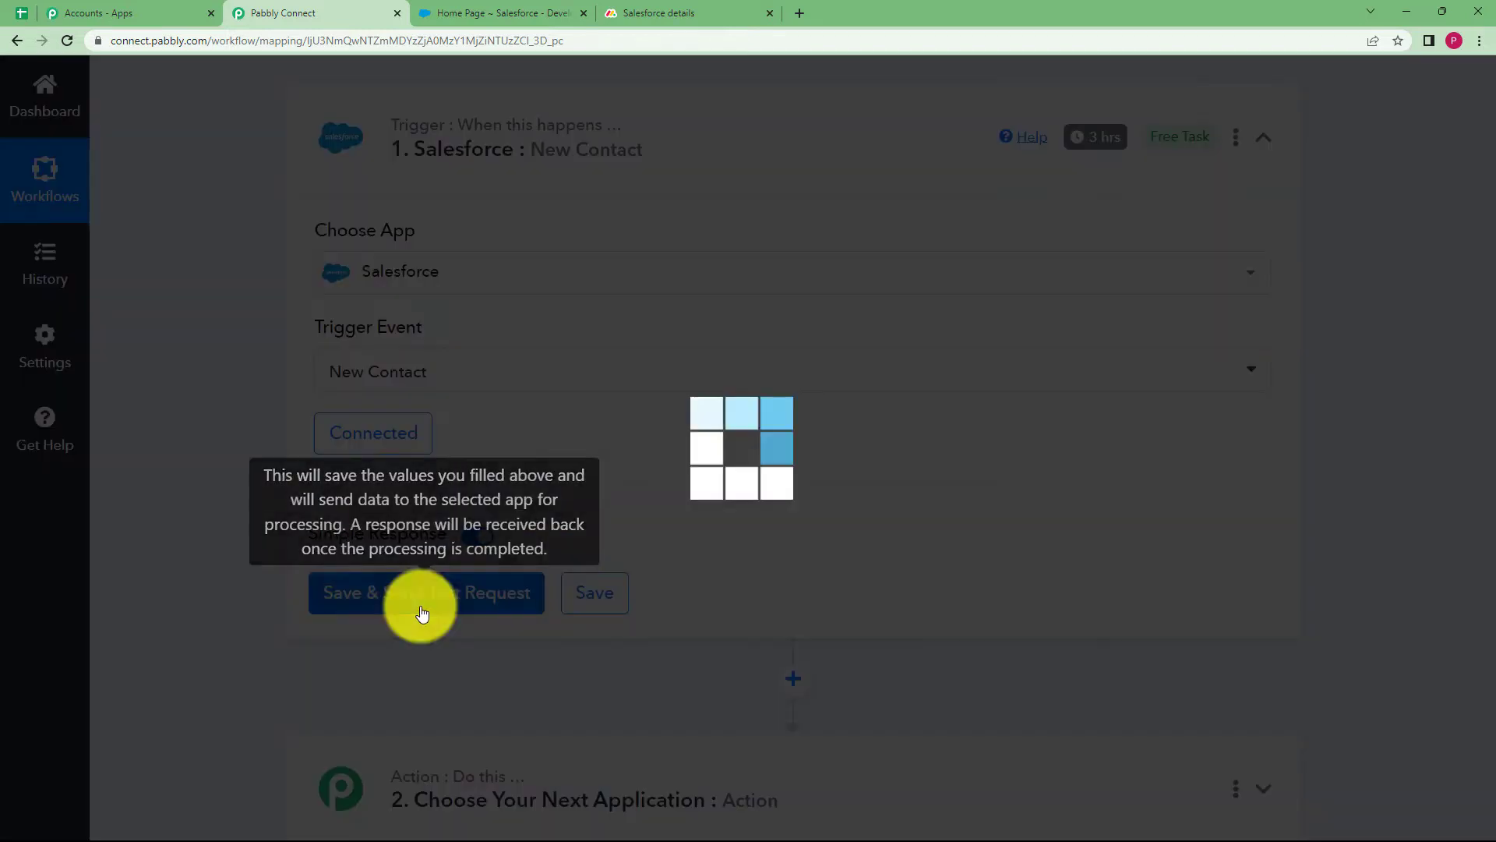
pyautogui.click(475, 13)
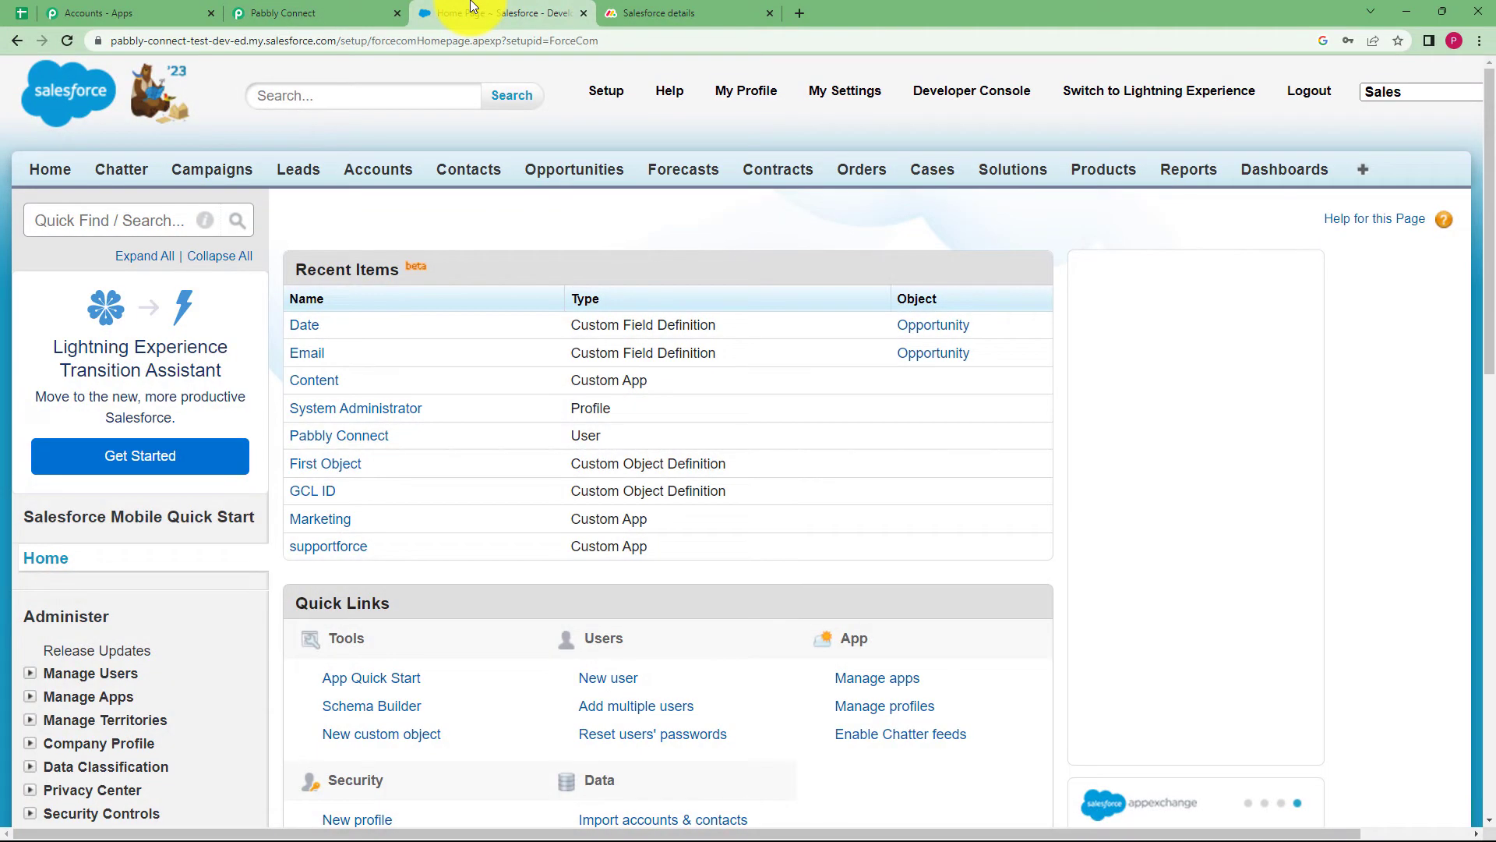
# Start a new Salesforce contact with salutation Ms., first and last name, and title Customer 1
pyautogui.click(460, 172)
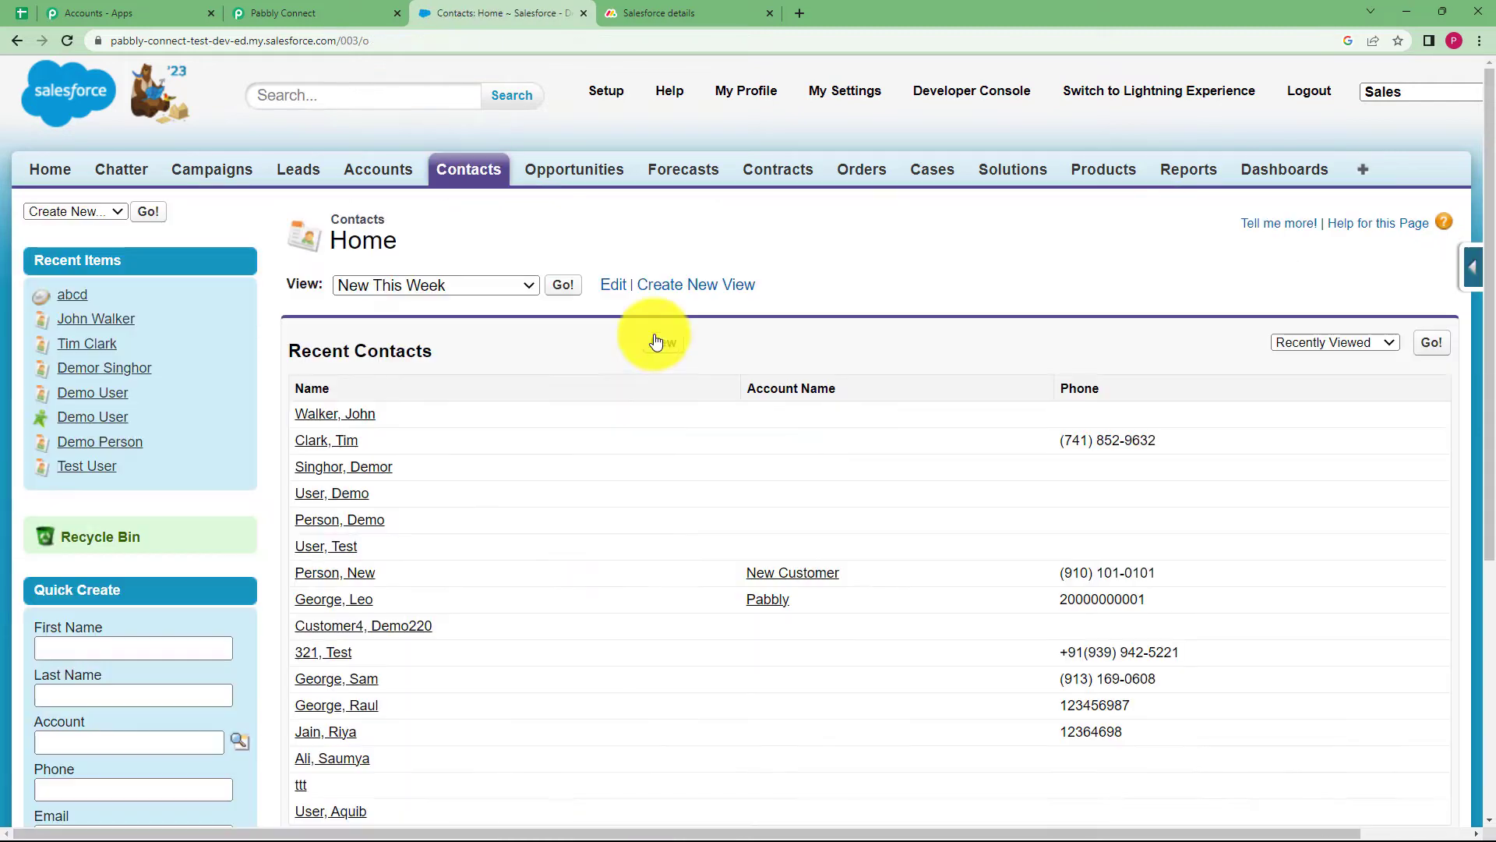
pyautogui.click(585, 477)
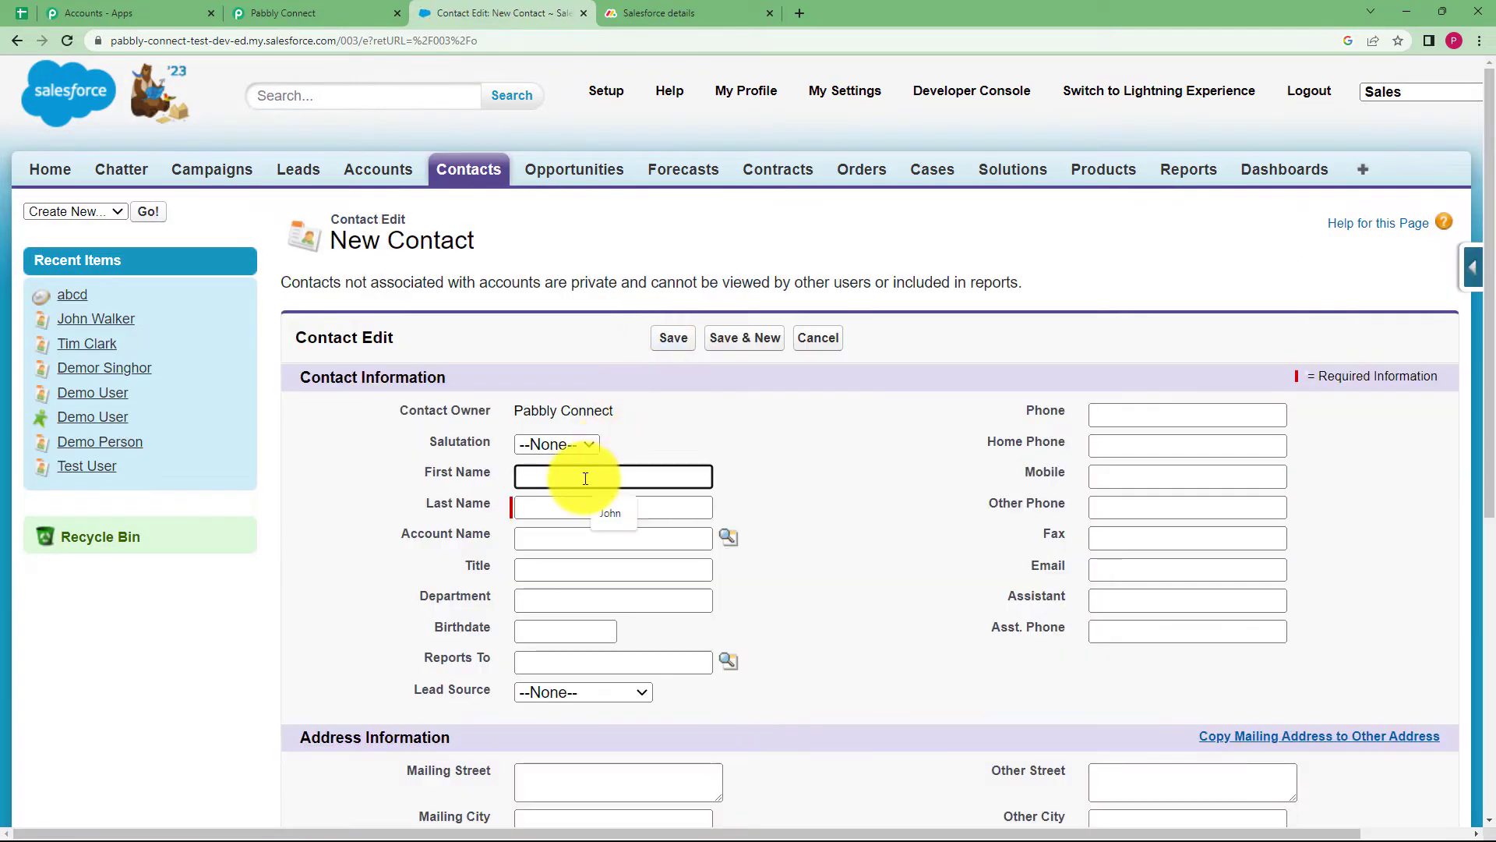
pyautogui.click(566, 449)
pyautogui.click(568, 509)
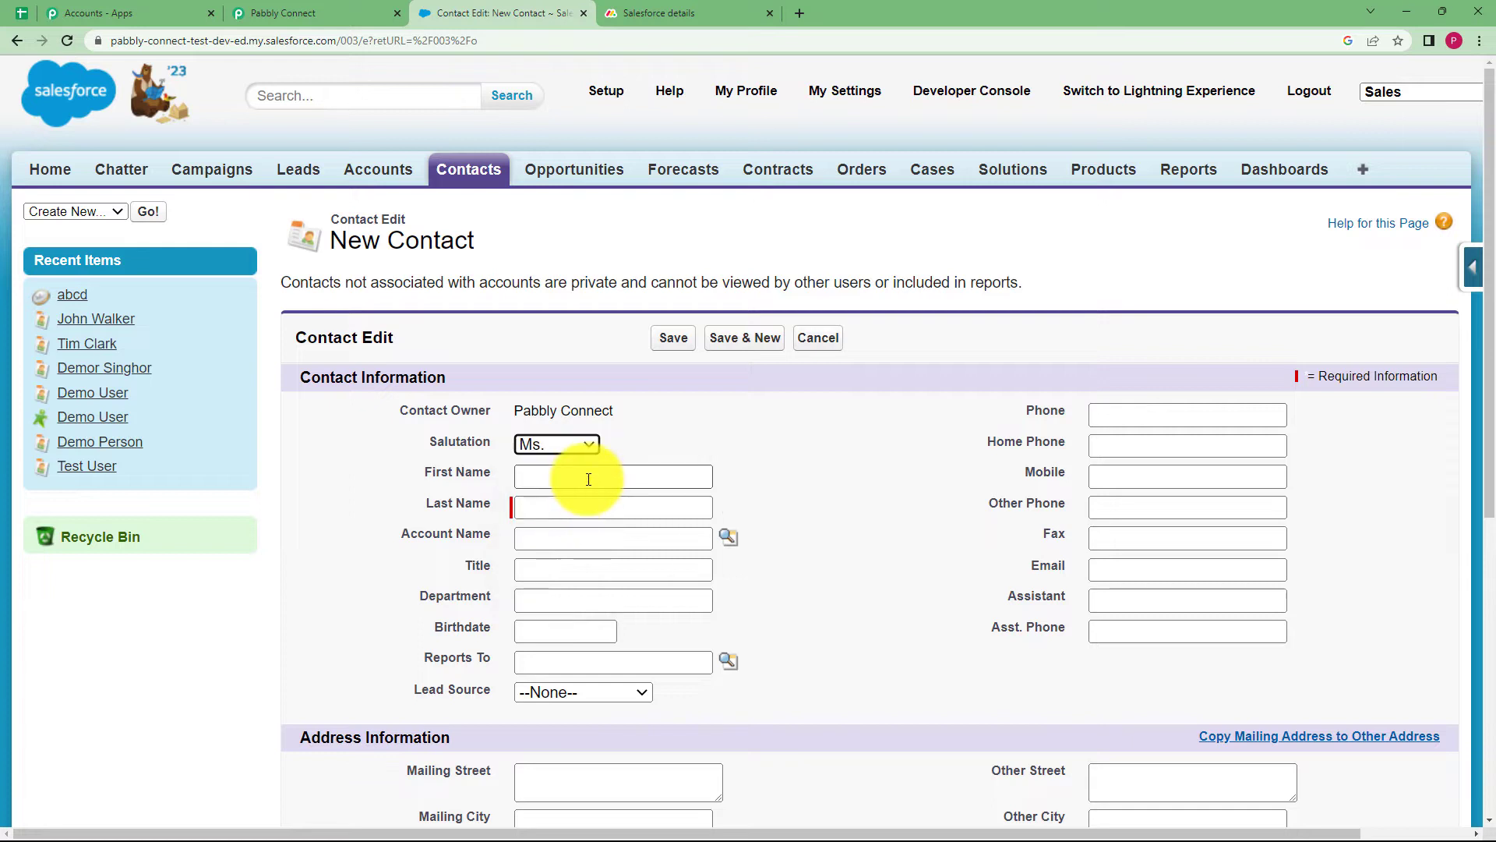
pyautogui.write('Rhea')
pyautogui.click(540, 508)
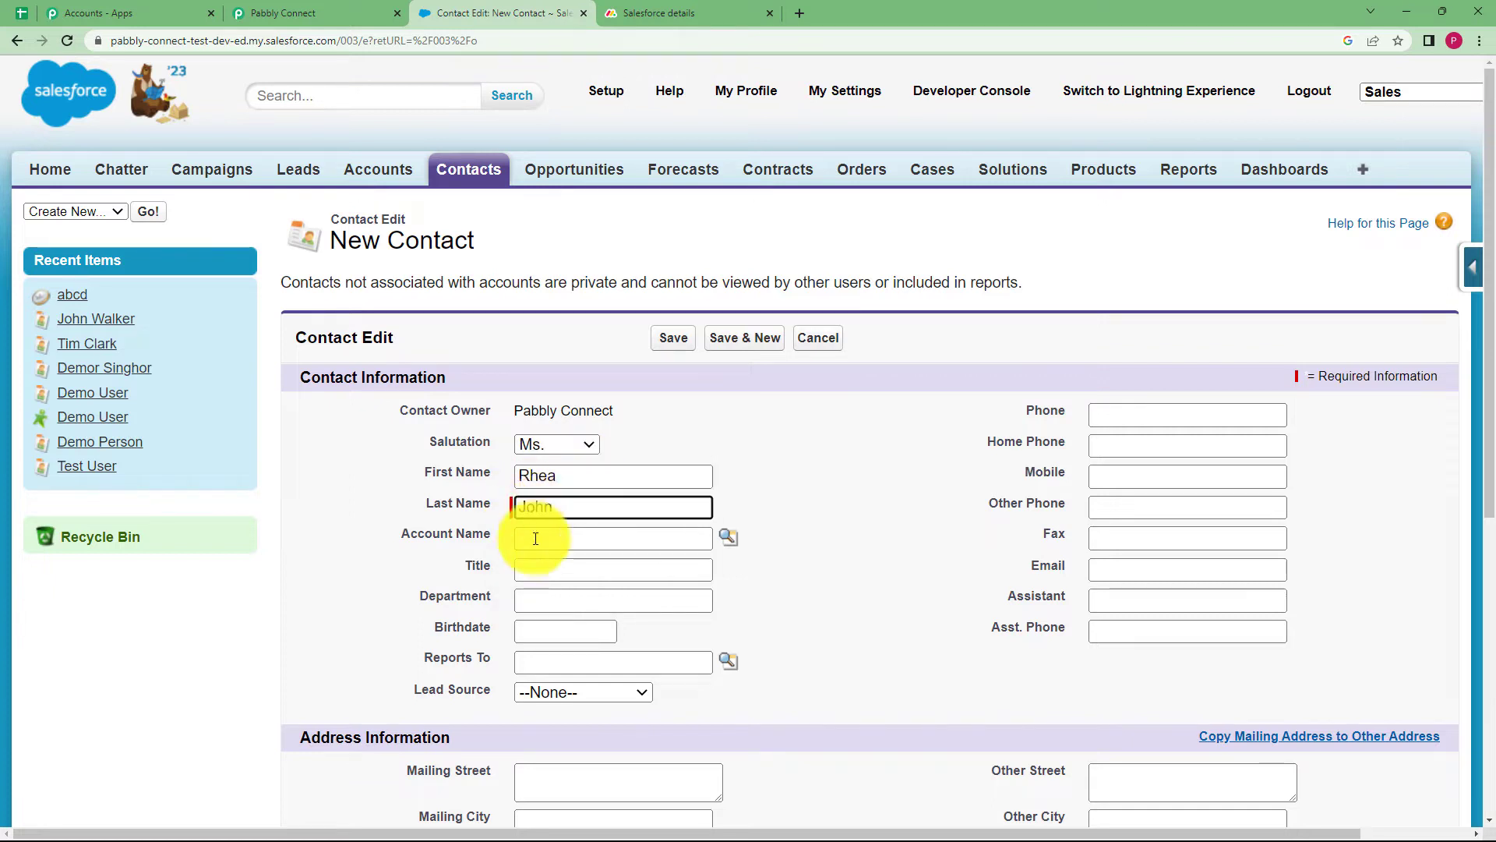
pyautogui.click(561, 564)
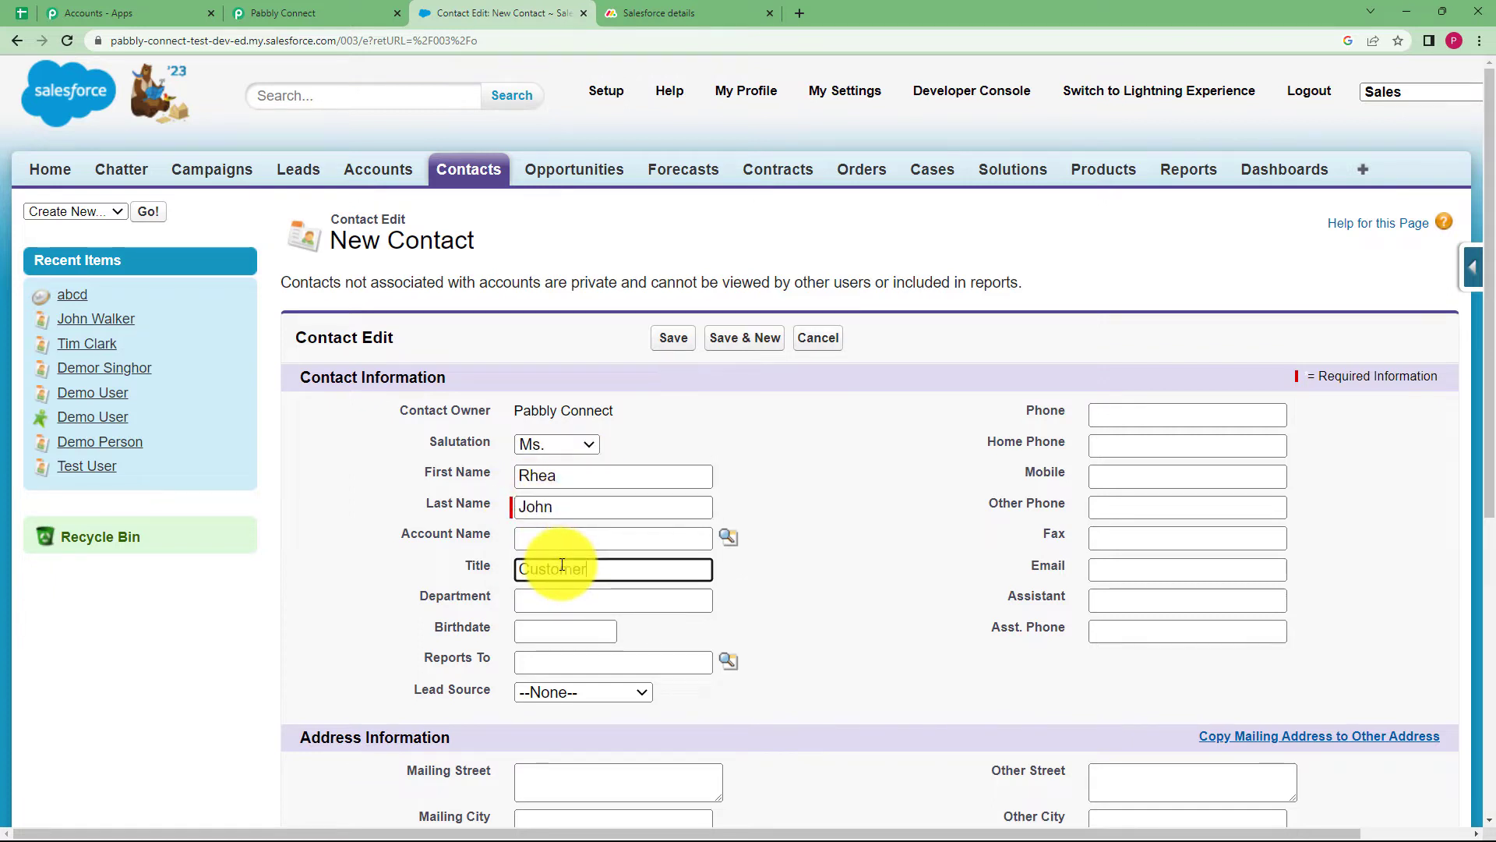
pyautogui.click(561, 593)
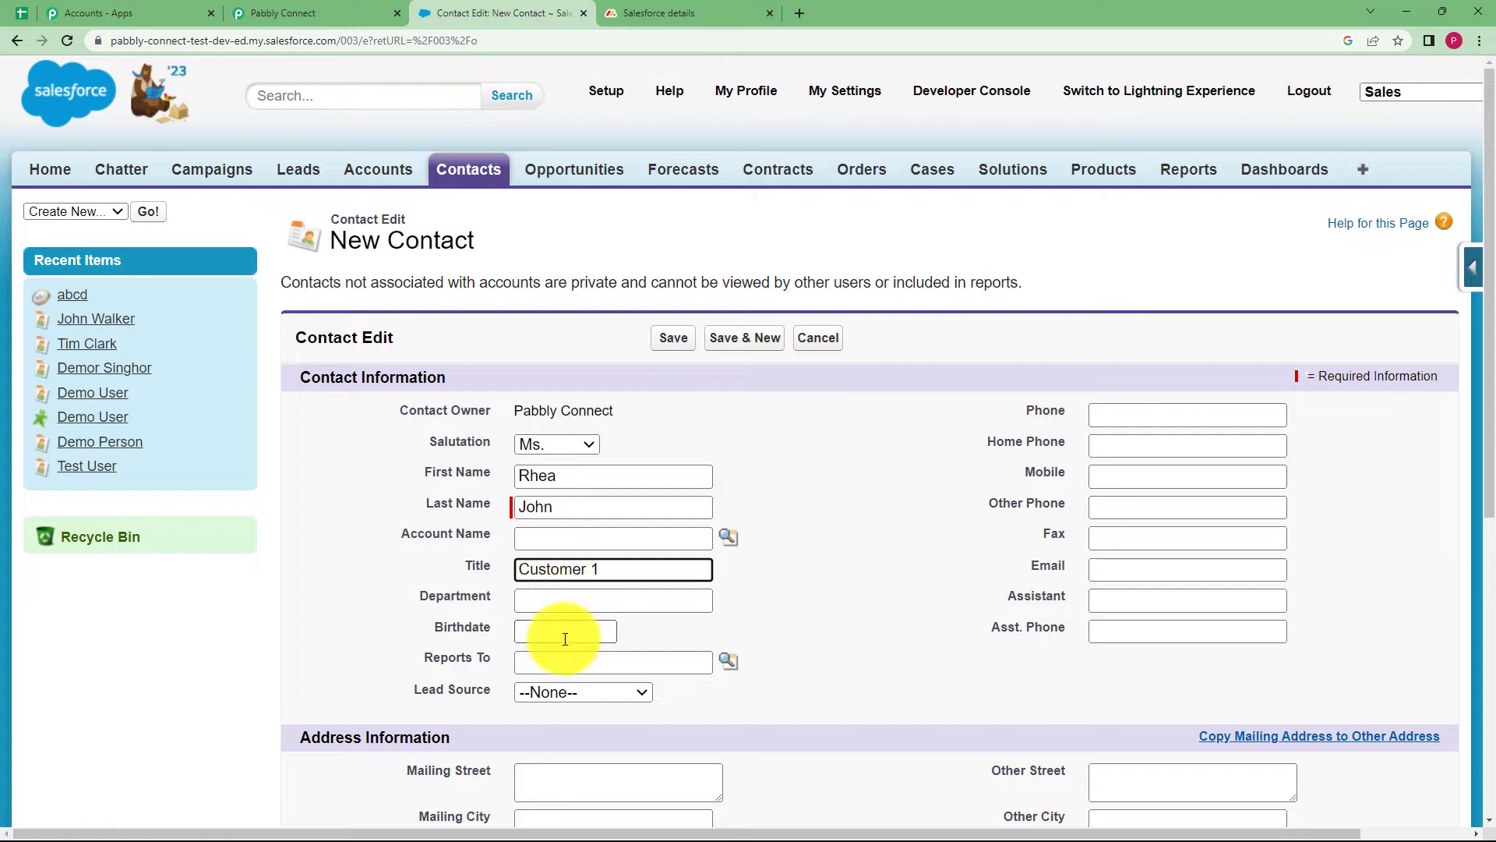
# Set birthdate 7/13/2023 and lead source Purchased List, and fill in the mobile number and email
pyautogui.click(564, 631)
pyautogui.click(664, 749)
pyautogui.click(583, 692)
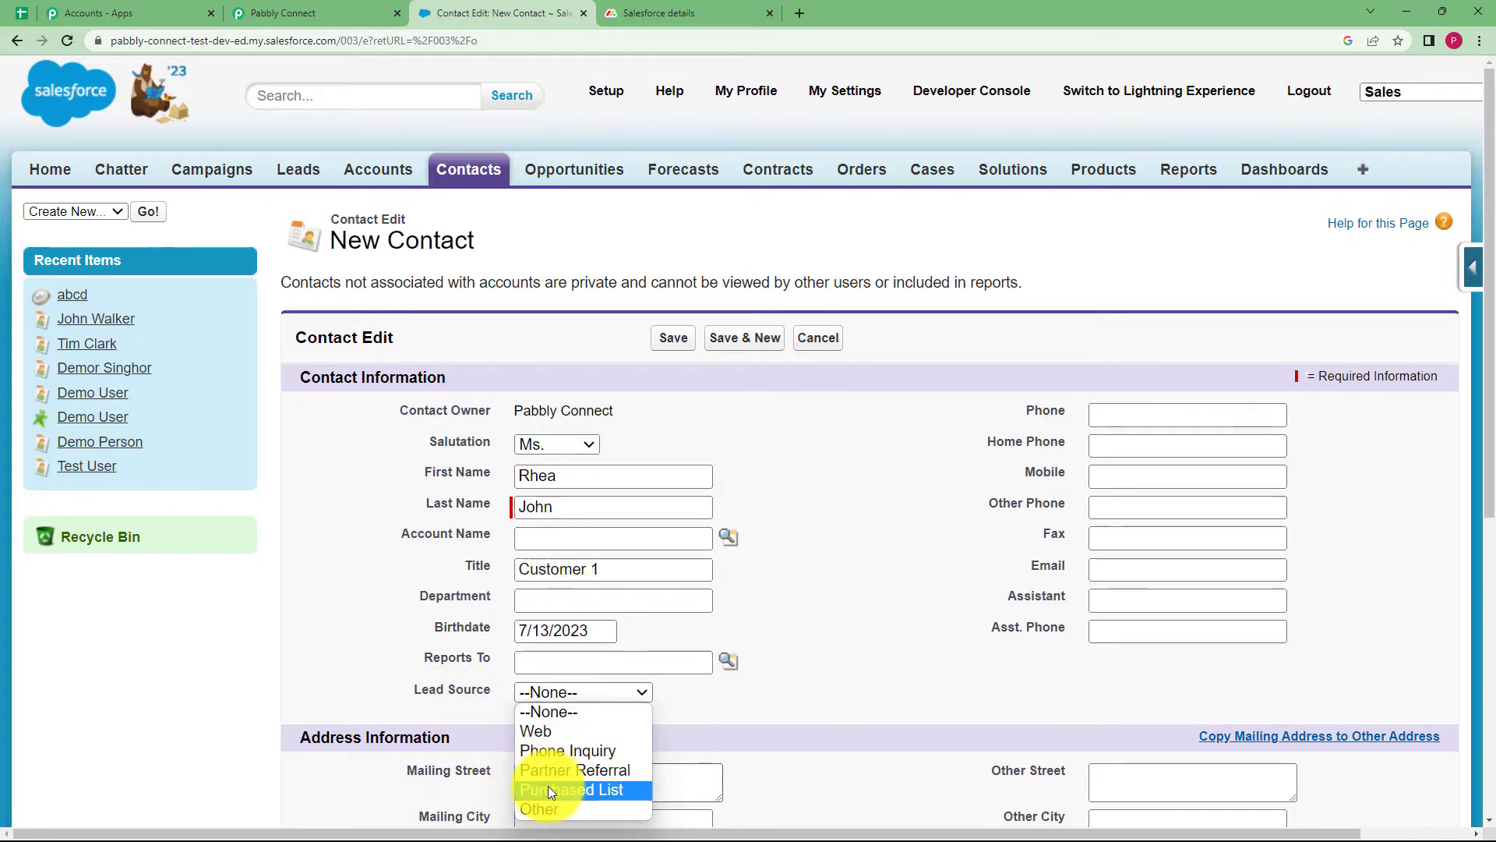
pyautogui.click(568, 791)
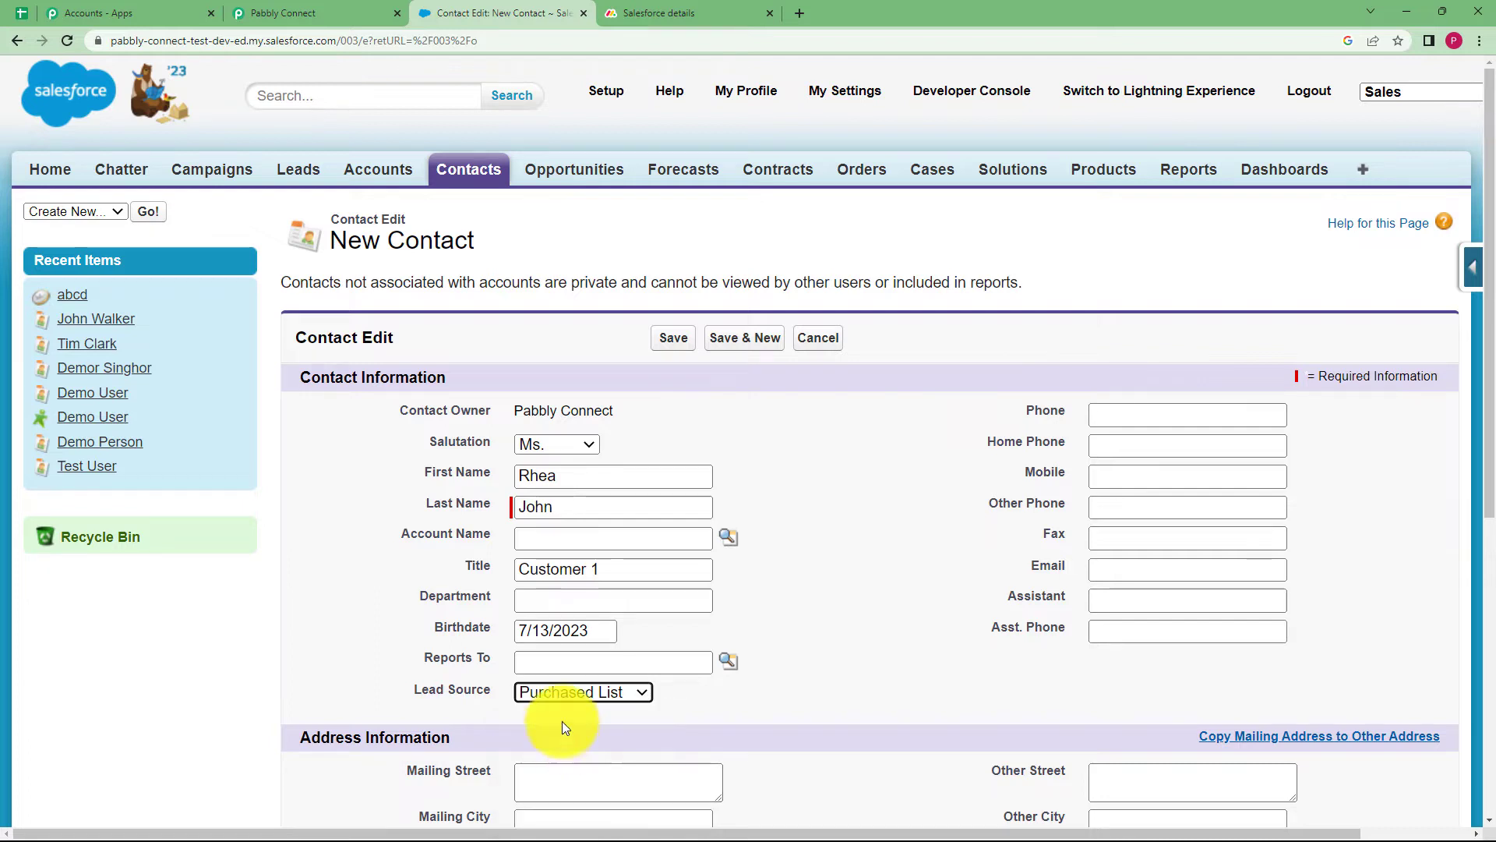
pyautogui.click(1203, 483)
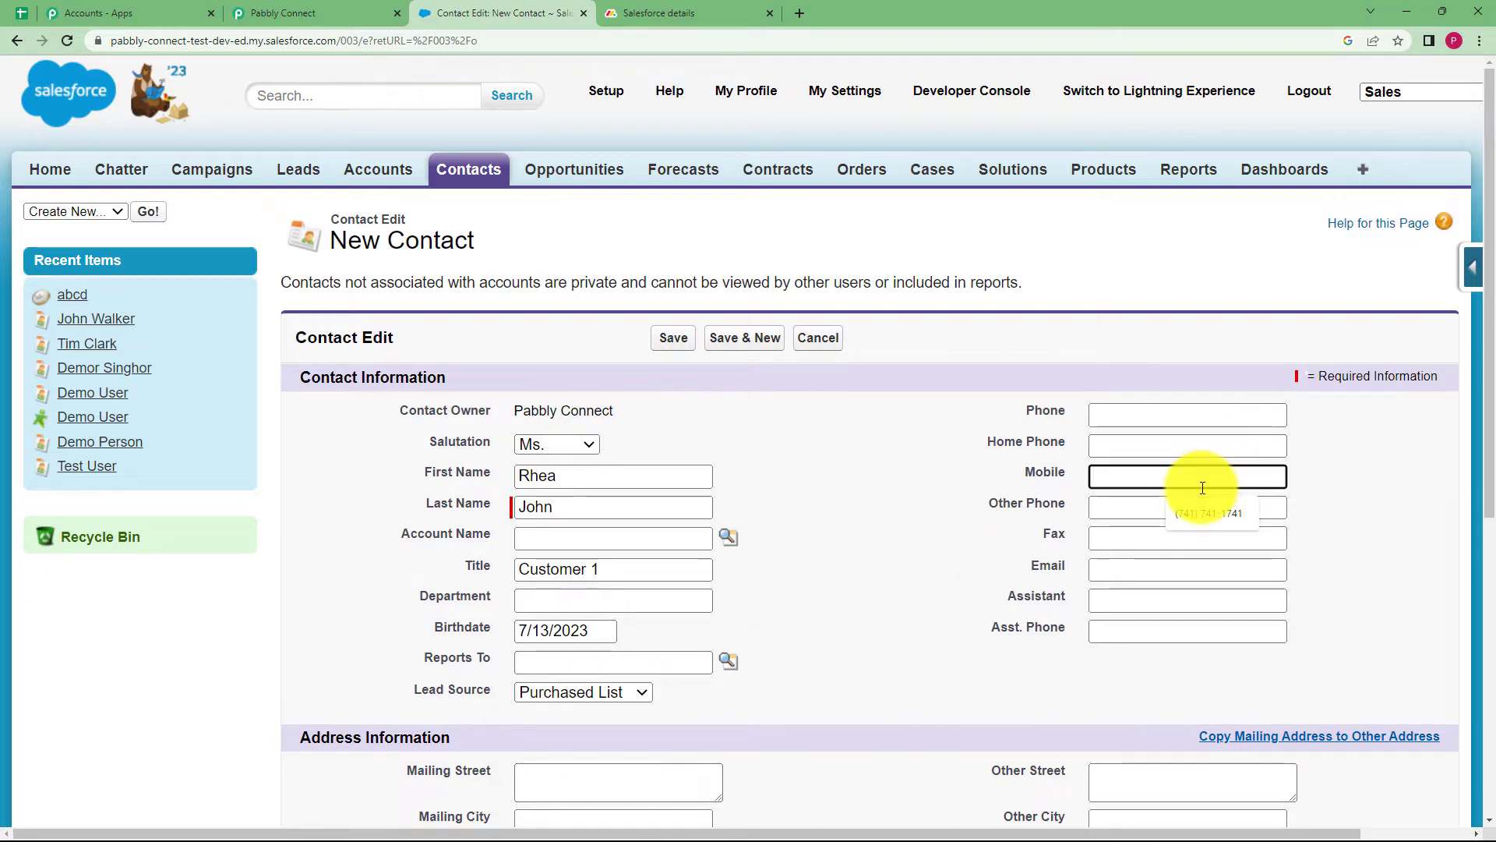
pyautogui.click(1205, 513)
pyautogui.click(1200, 567)
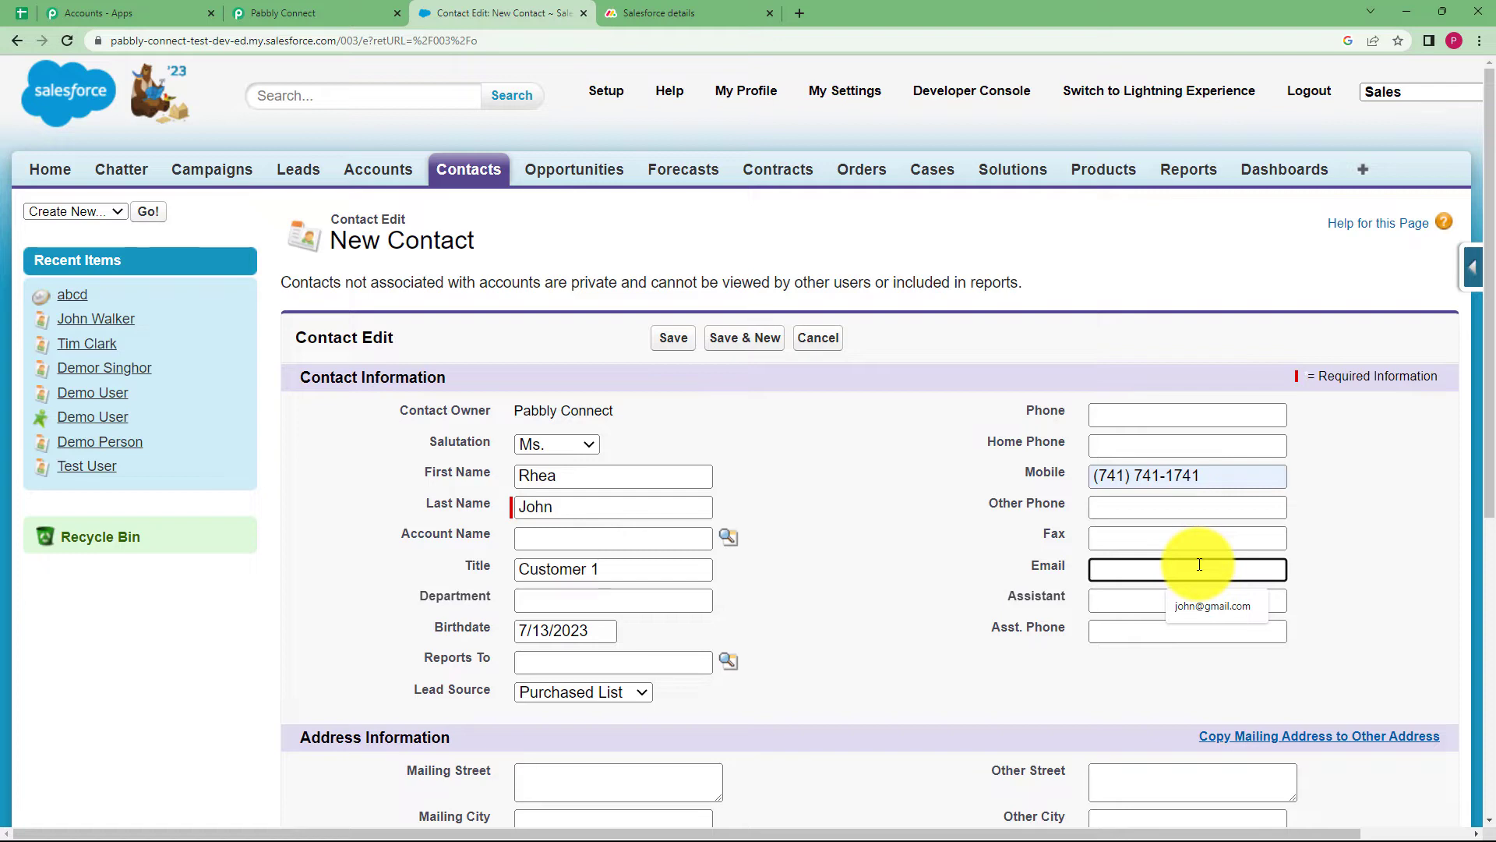
# Fill in the contact's other street address and postal code, then return to Pabbly Connect
pyautogui.scroll(-4, 946, 580)
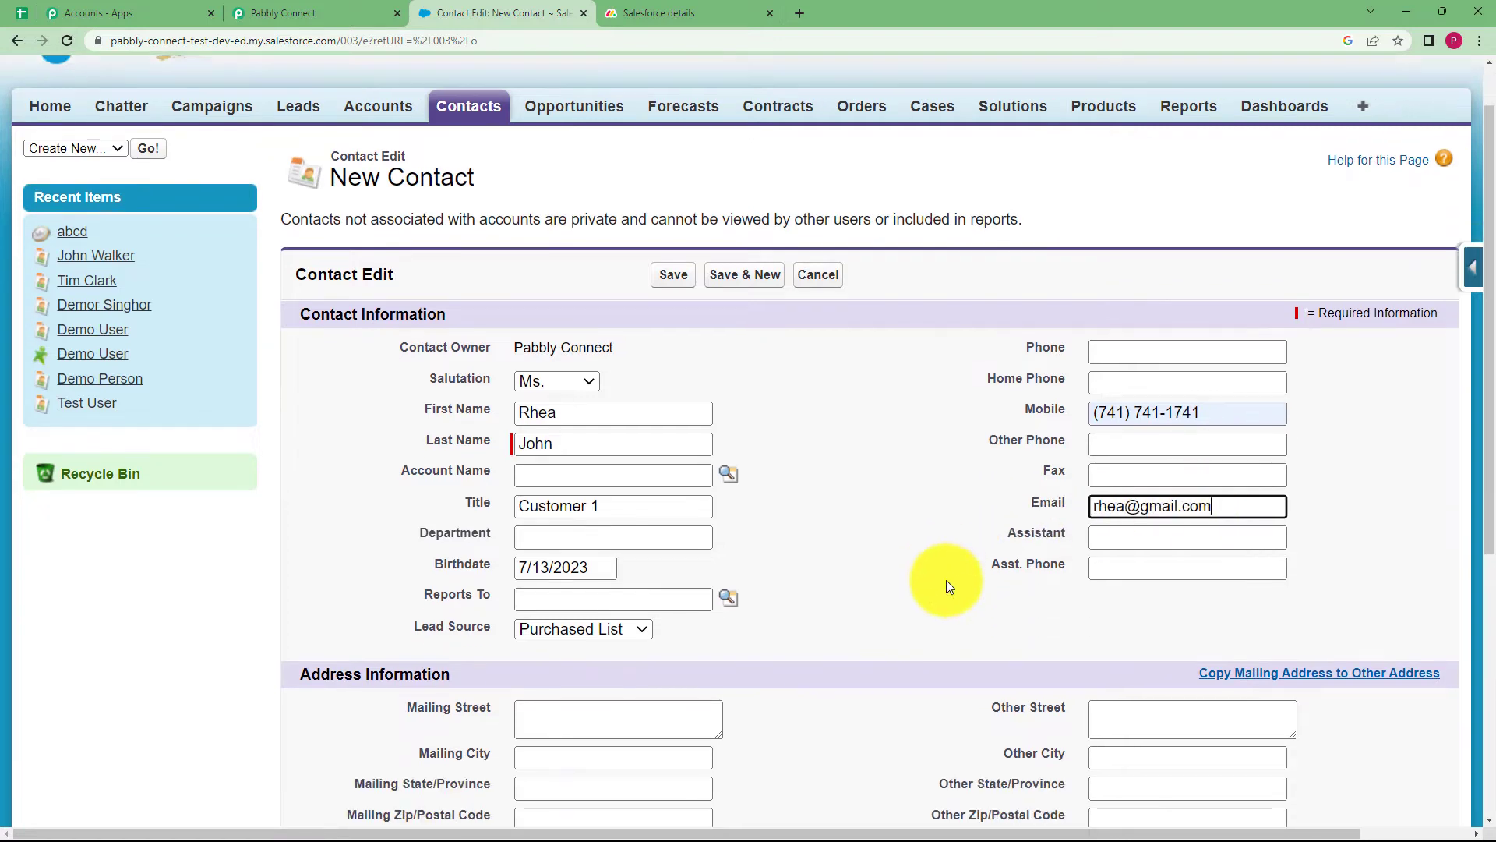
pyautogui.click(1118, 470)
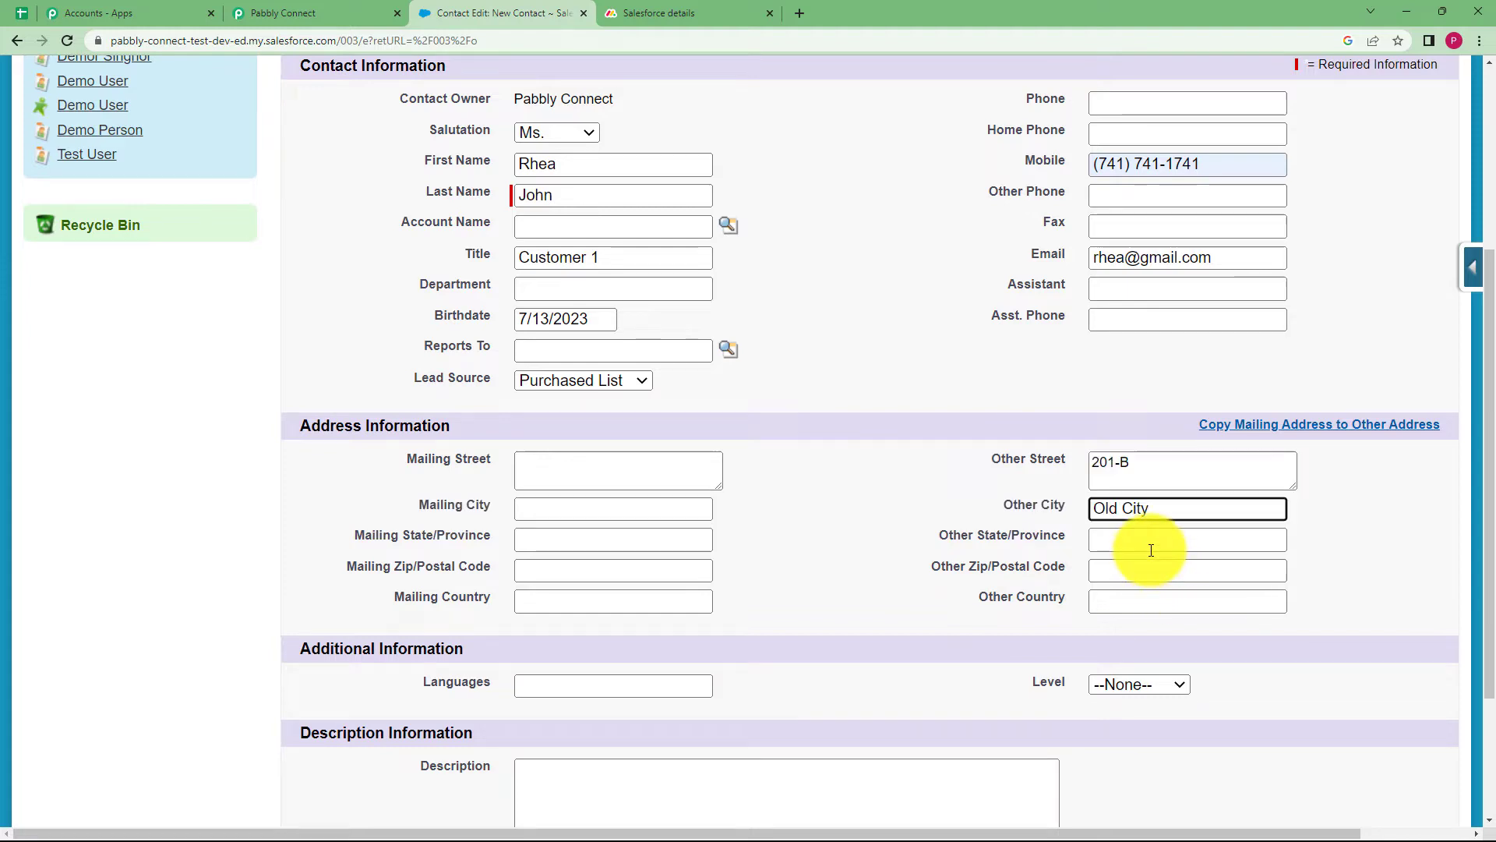
pyautogui.click(1144, 565)
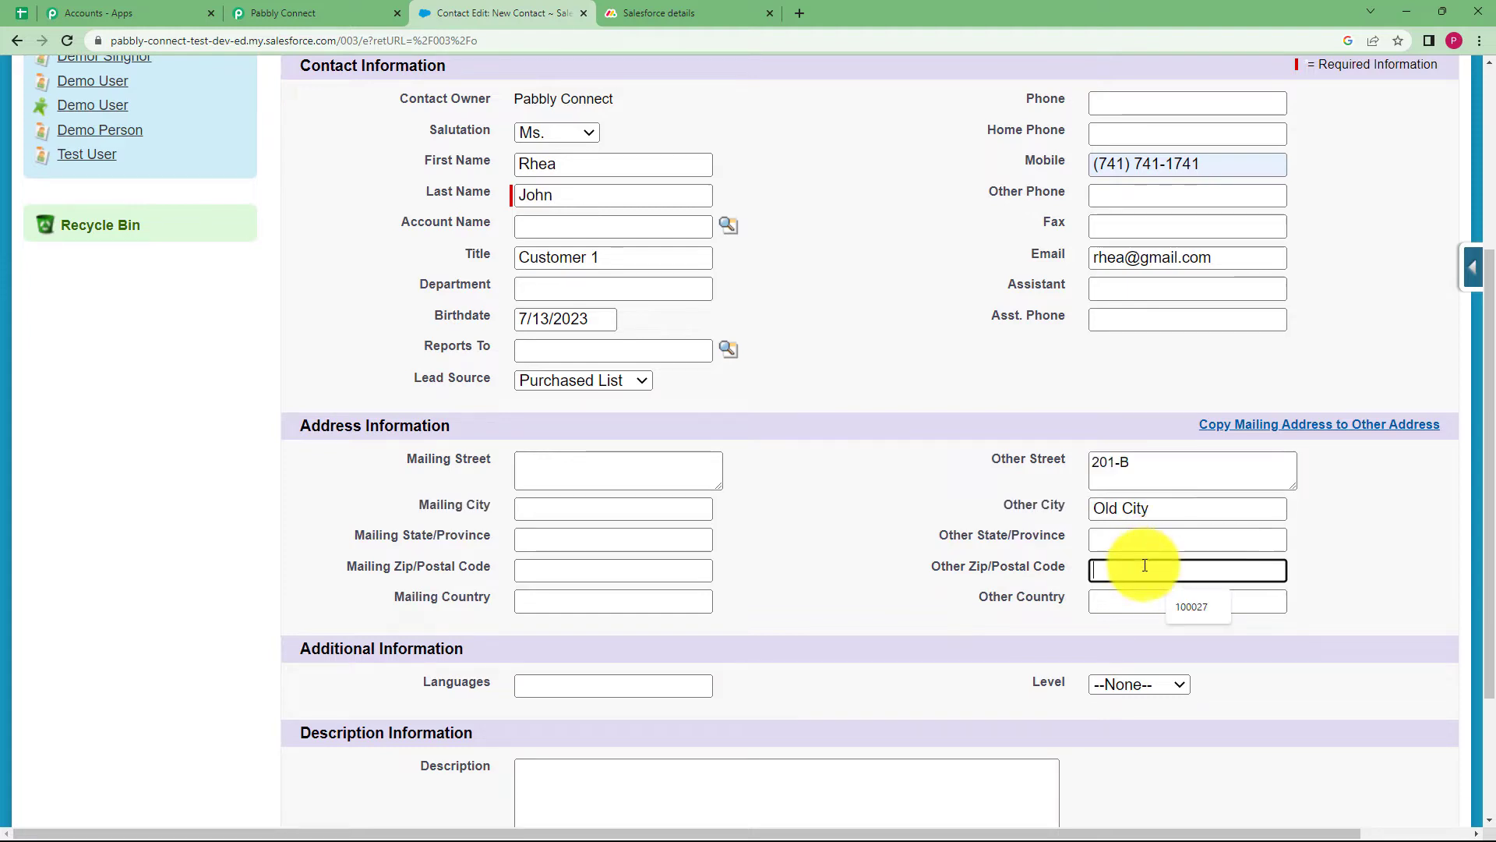
pyautogui.write('400014')
pyautogui.scroll(-3, 875, 544)
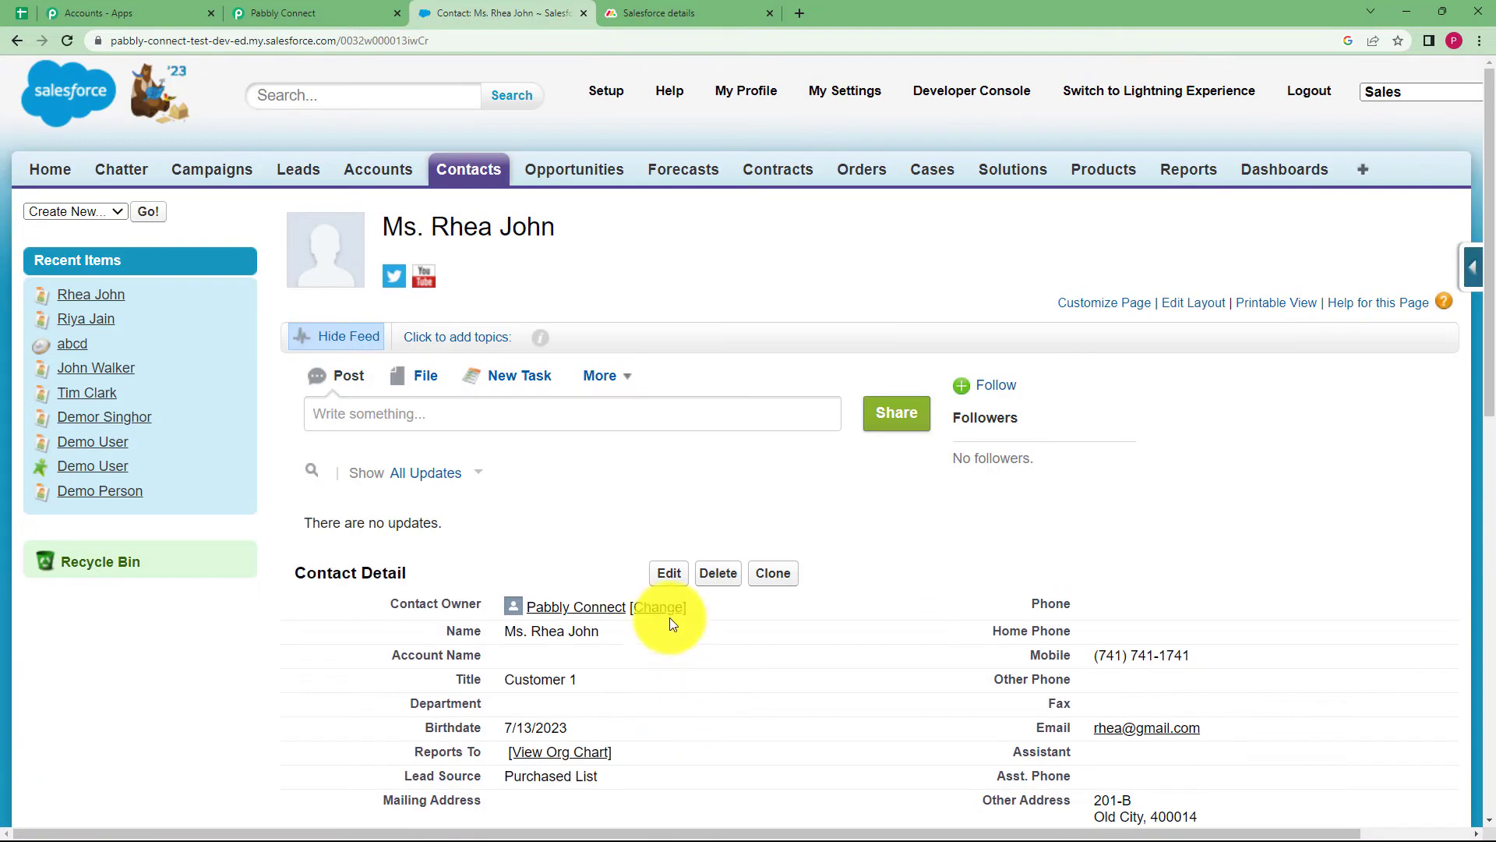
pyautogui.scroll(-4, 595, 591)
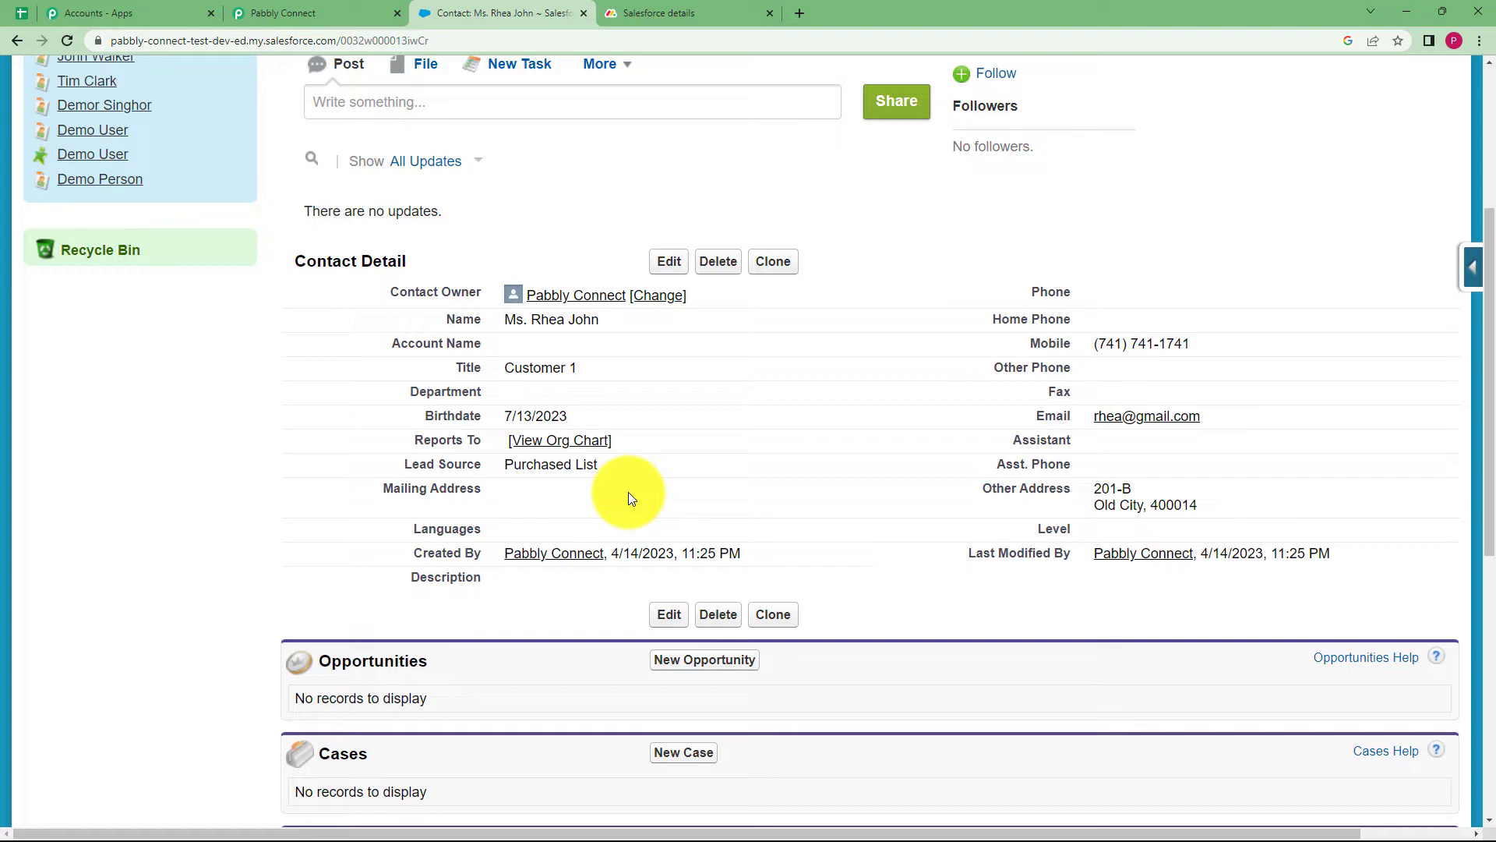
pyautogui.click(326, 7)
# Check the response's Title, Salutation, and other street, city and postal code values
pyautogui.scroll(-3, 268, 613)
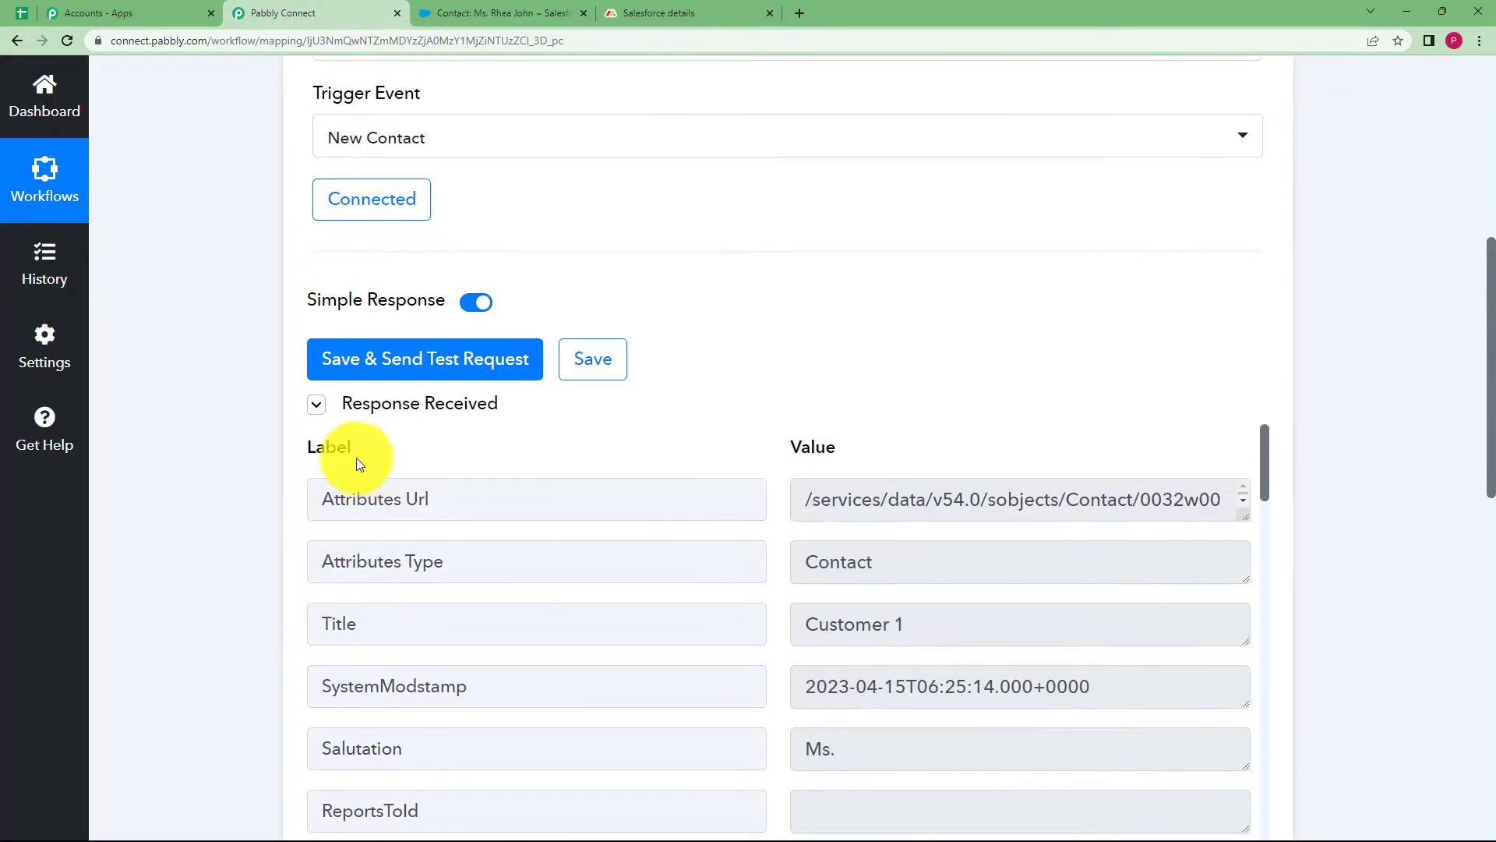
pyautogui.scroll(-2, 235, 554)
pyautogui.click(873, 471)
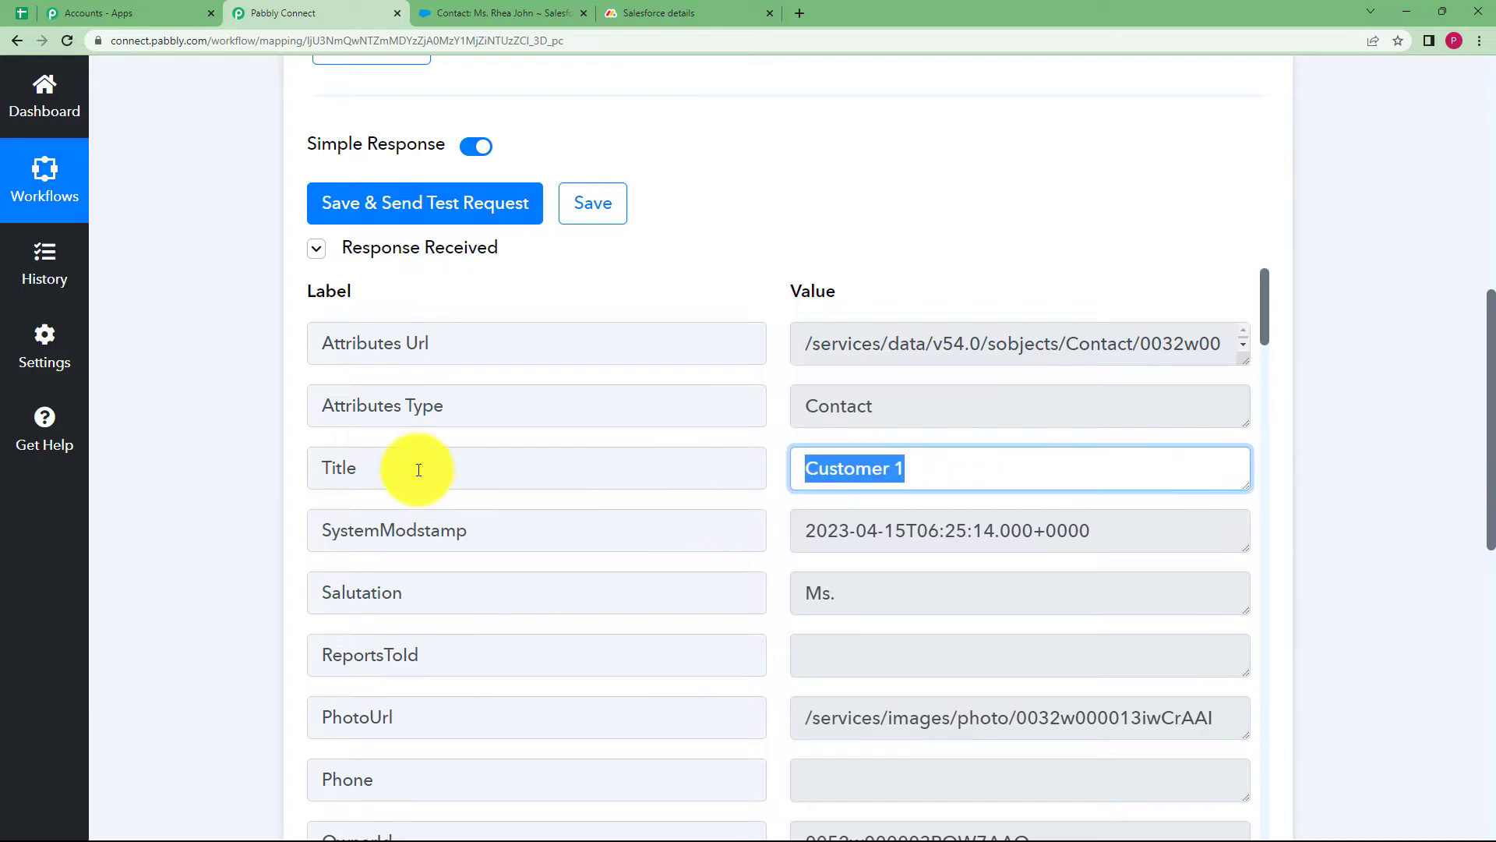
pyautogui.click(853, 591)
pyautogui.scroll(-3, 730, 613)
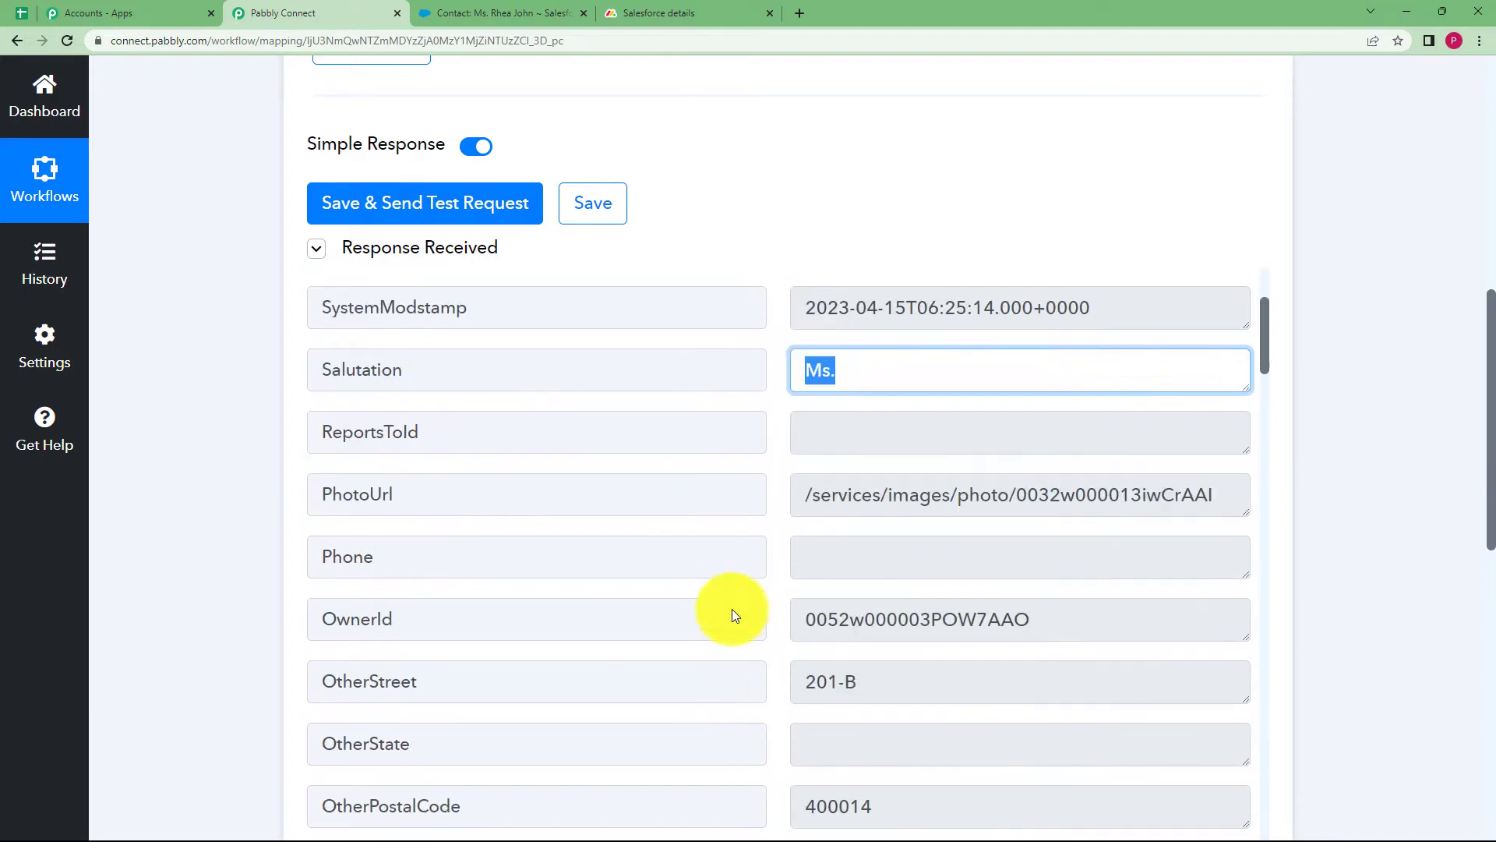
pyautogui.scroll(-3, 732, 615)
pyautogui.click(885, 434)
pyautogui.click(791, 581)
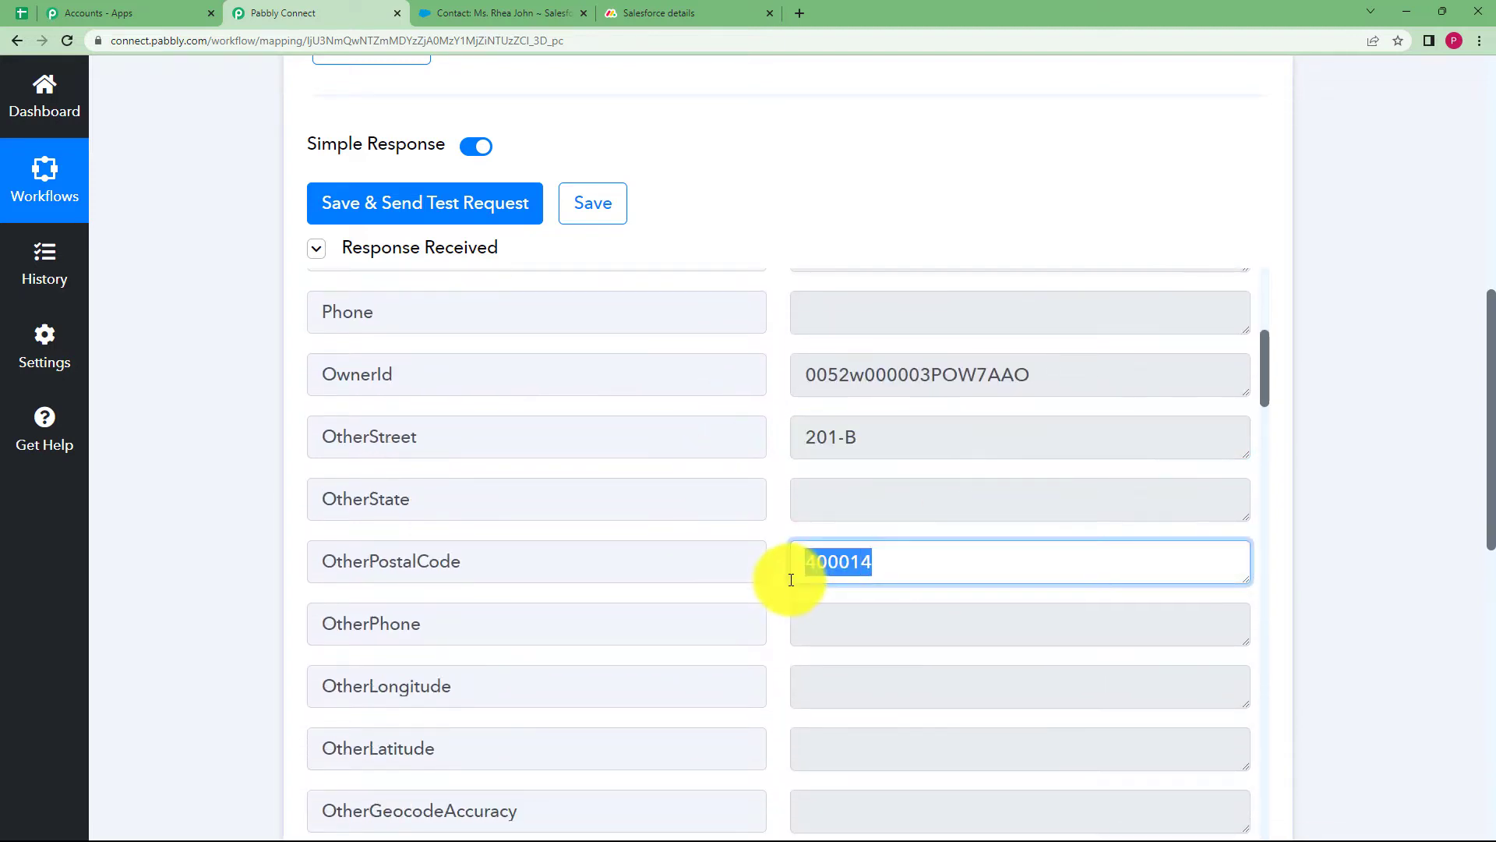
pyautogui.scroll(-6, 782, 583)
pyautogui.click(822, 488)
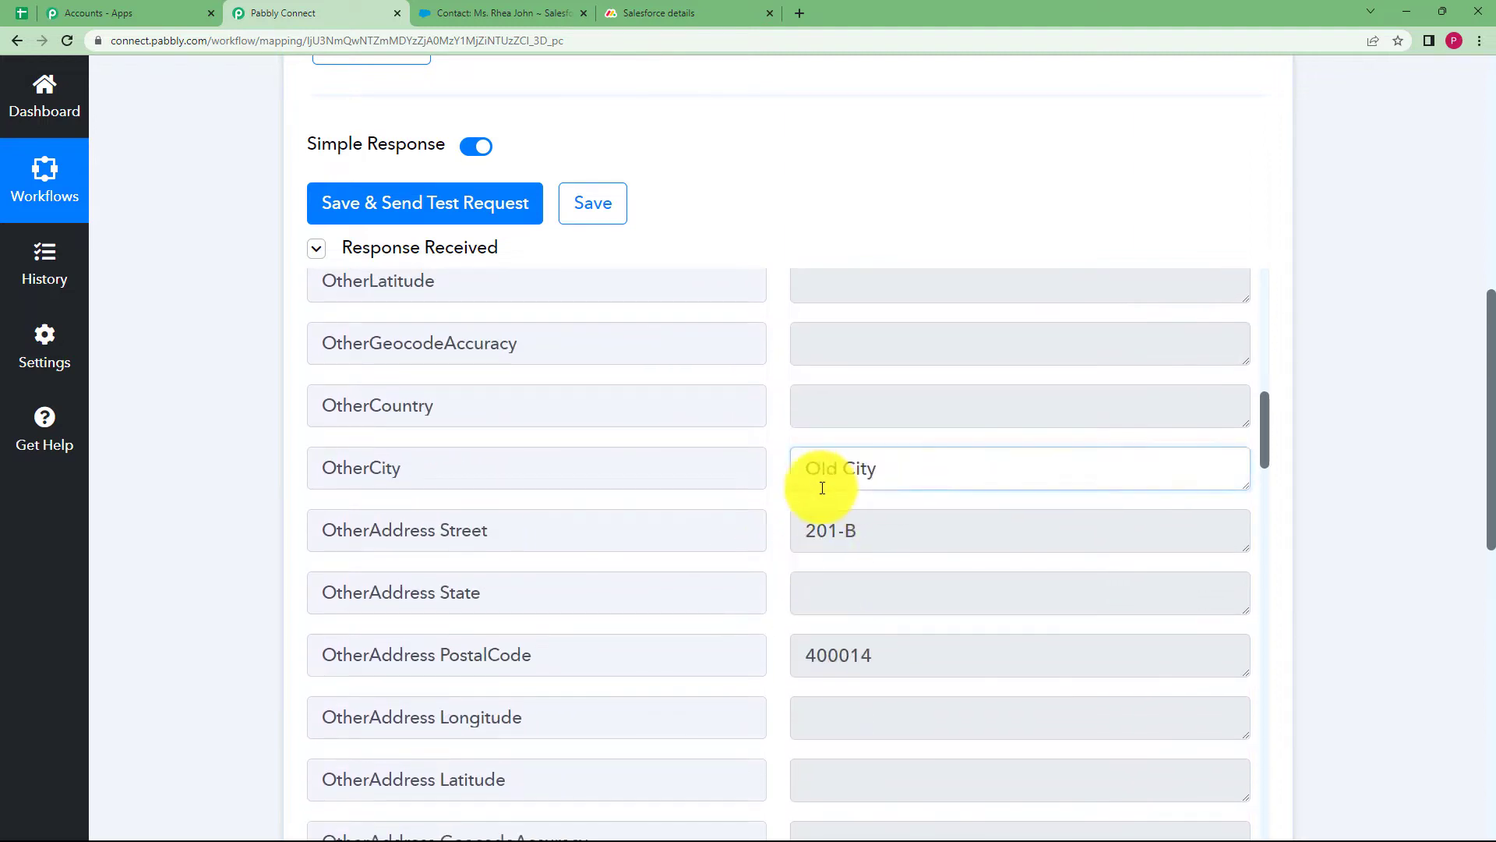
pyautogui.click(855, 530)
# Check the contact name value in the response, then collapse the Salesforce trigger step
pyautogui.scroll(-3, 768, 558)
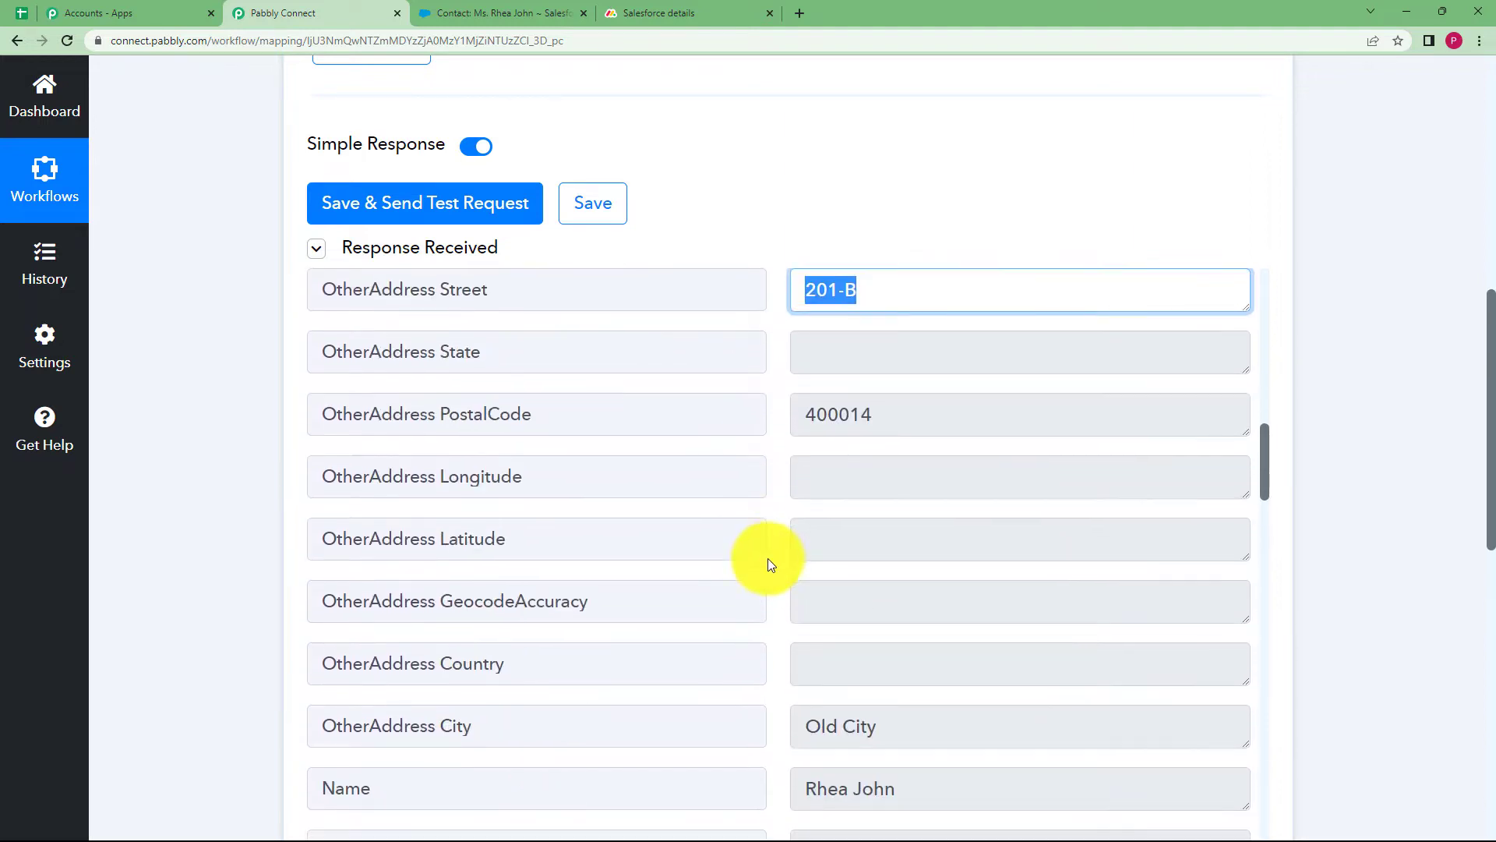
pyautogui.scroll(-7, 769, 558)
pyautogui.scroll(2, 768, 558)
pyautogui.click(924, 388)
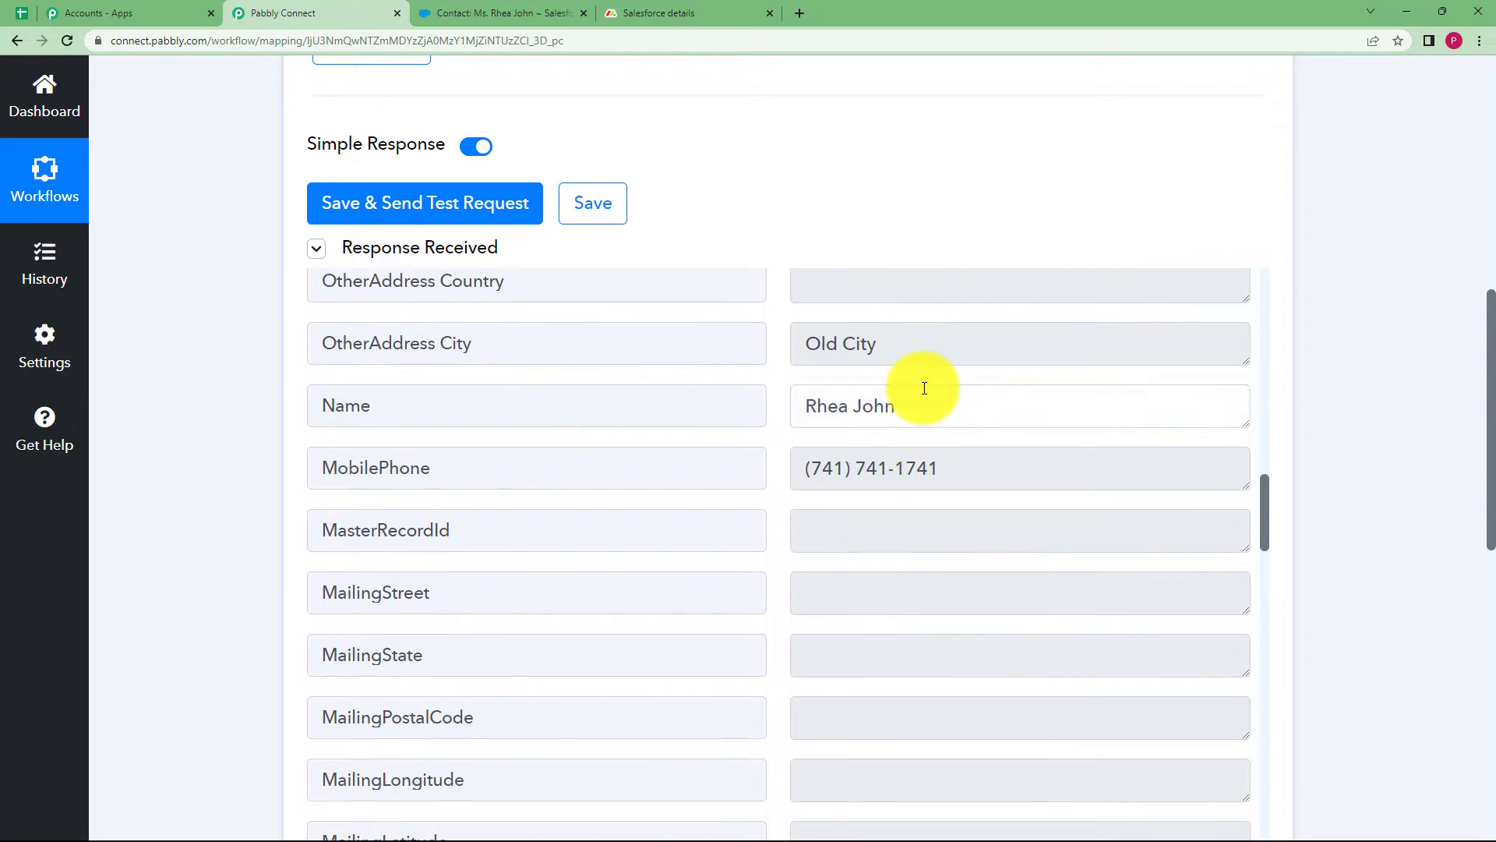
pyautogui.tripleClick(925, 388)
pyautogui.scroll(5, 231, 315)
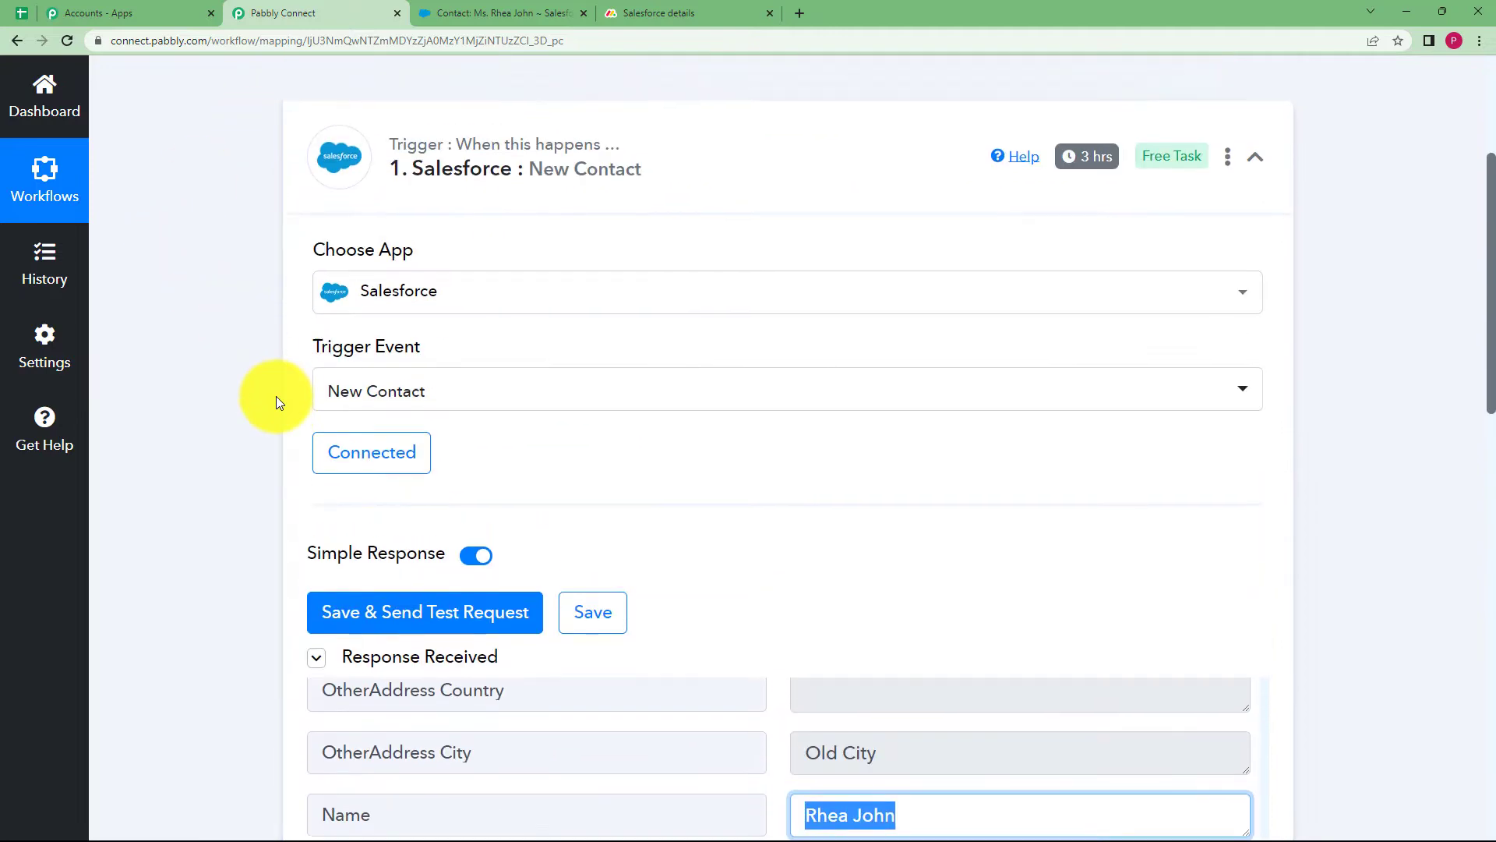
pyautogui.scroll(2, 276, 402)
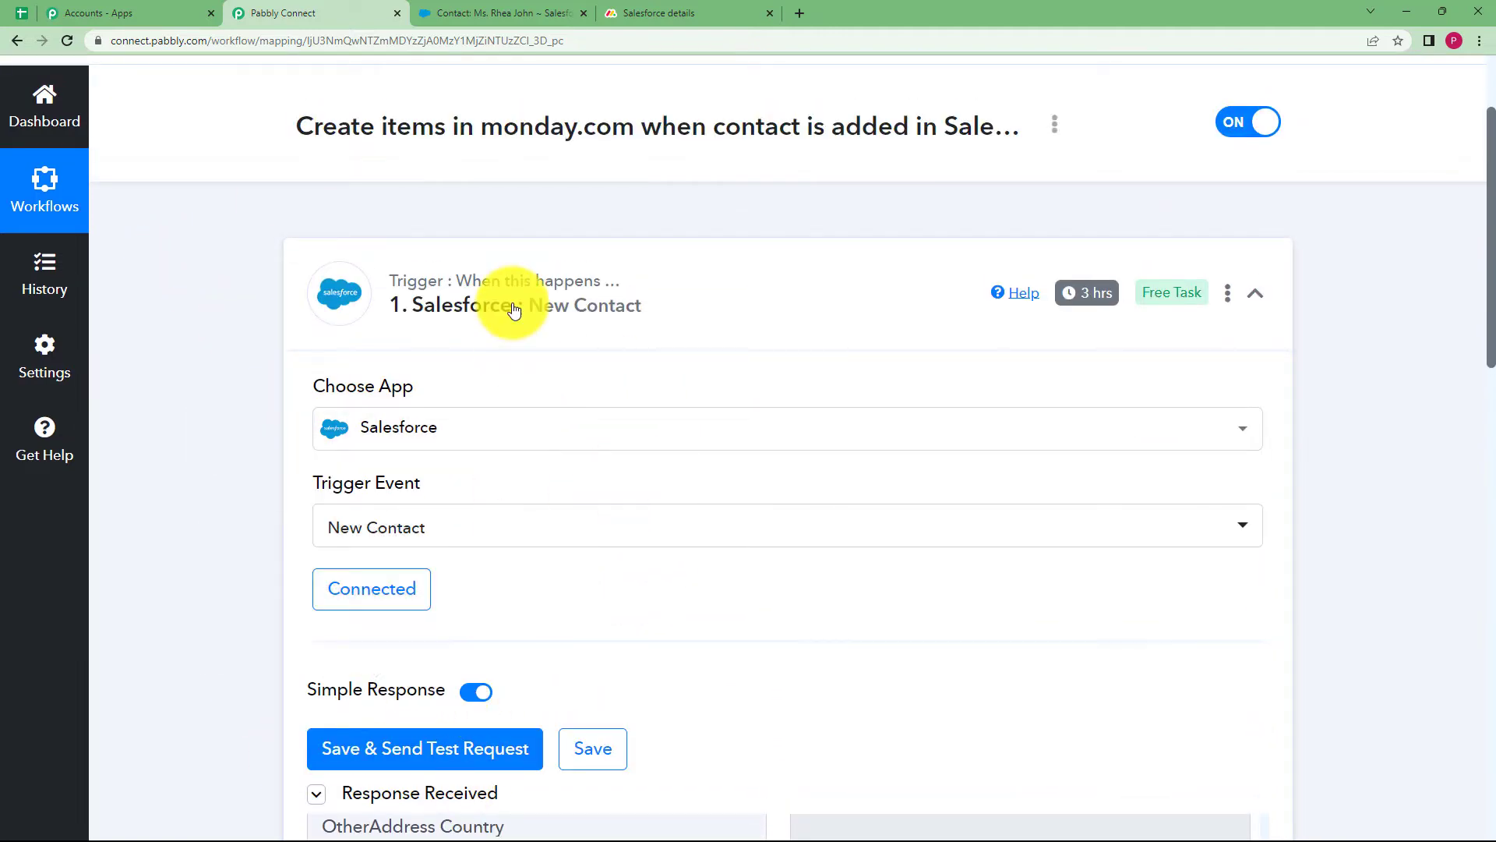
pyautogui.click(513, 309)
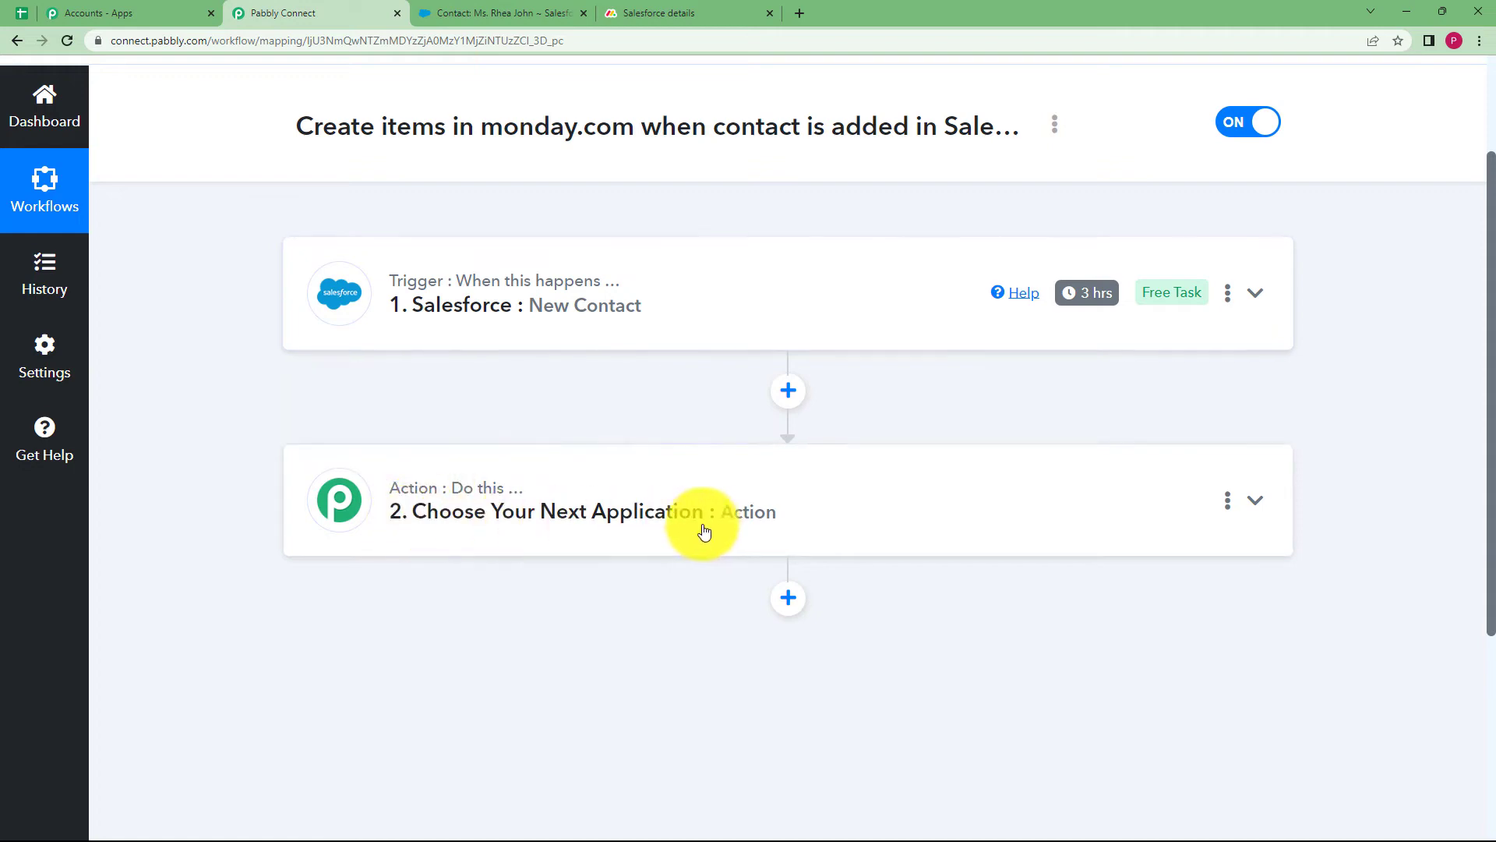
# Add a Numbers column named Contact to the Salesforce details board and widen the Birth Date column
pyautogui.click(678, 13)
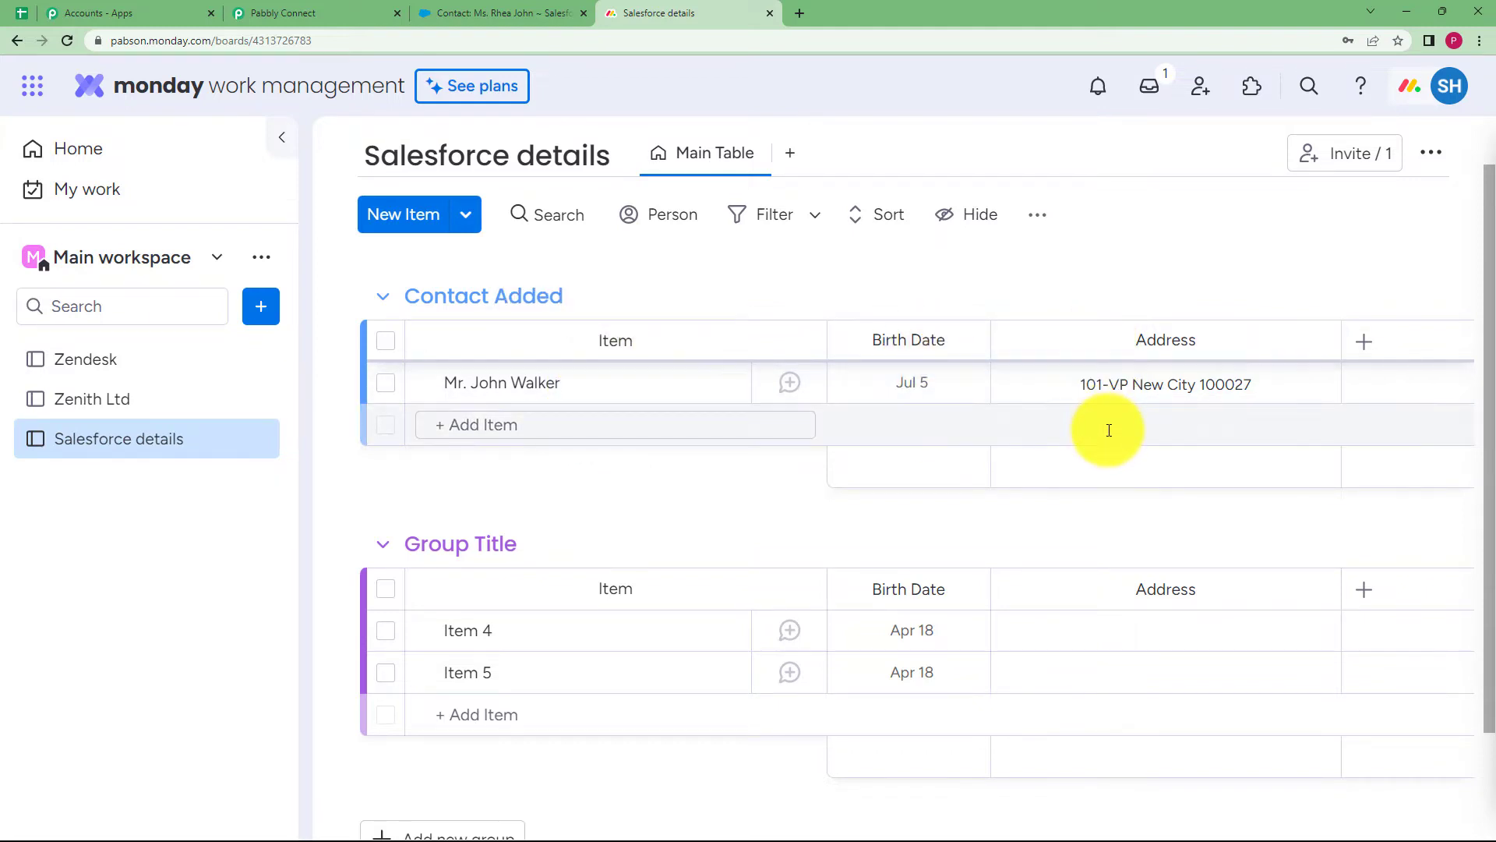
pyautogui.click(1362, 344)
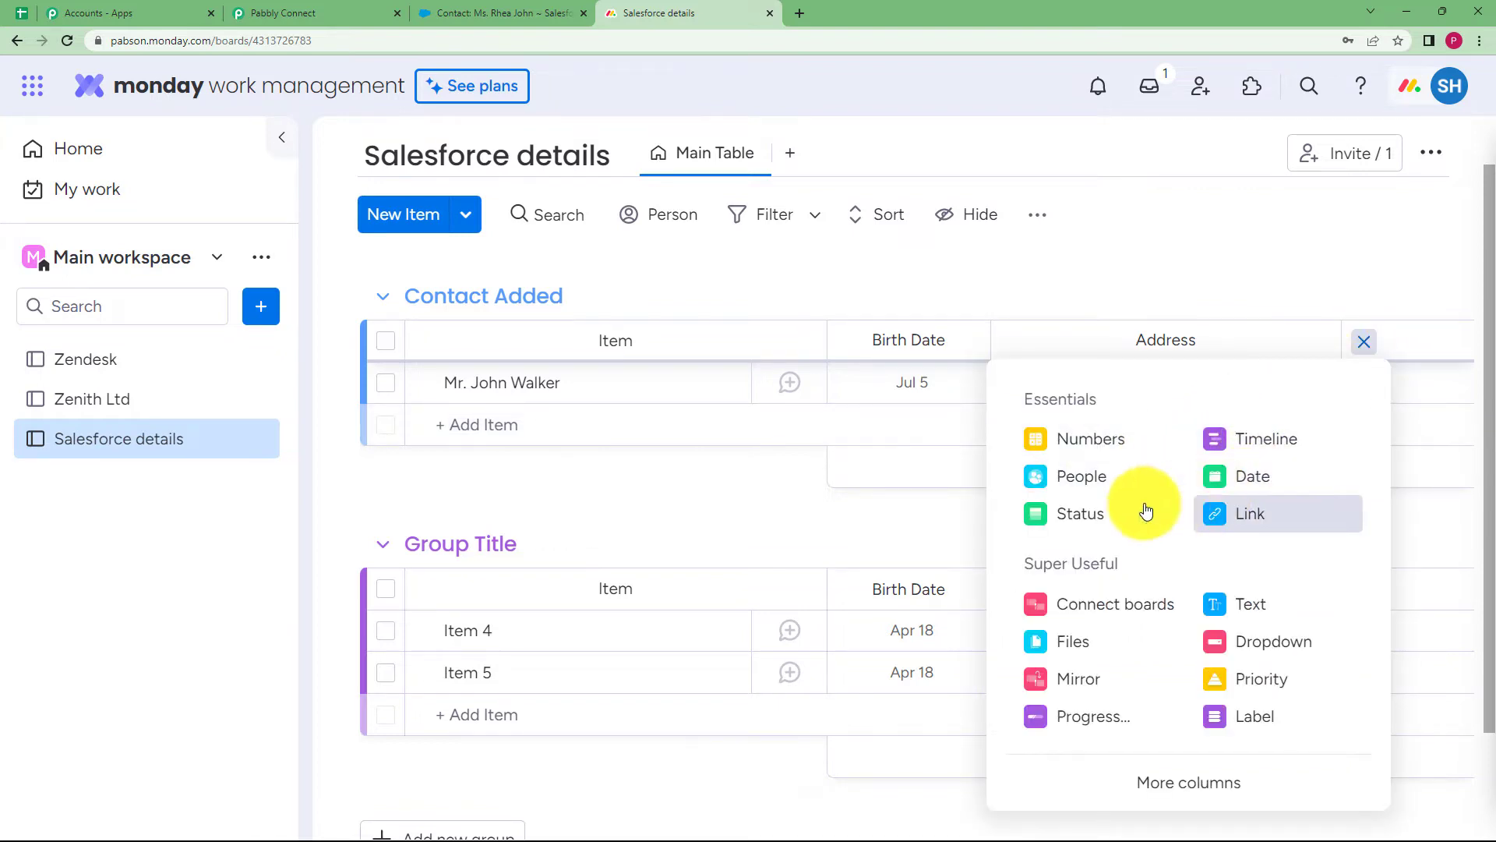
pyautogui.click(1124, 446)
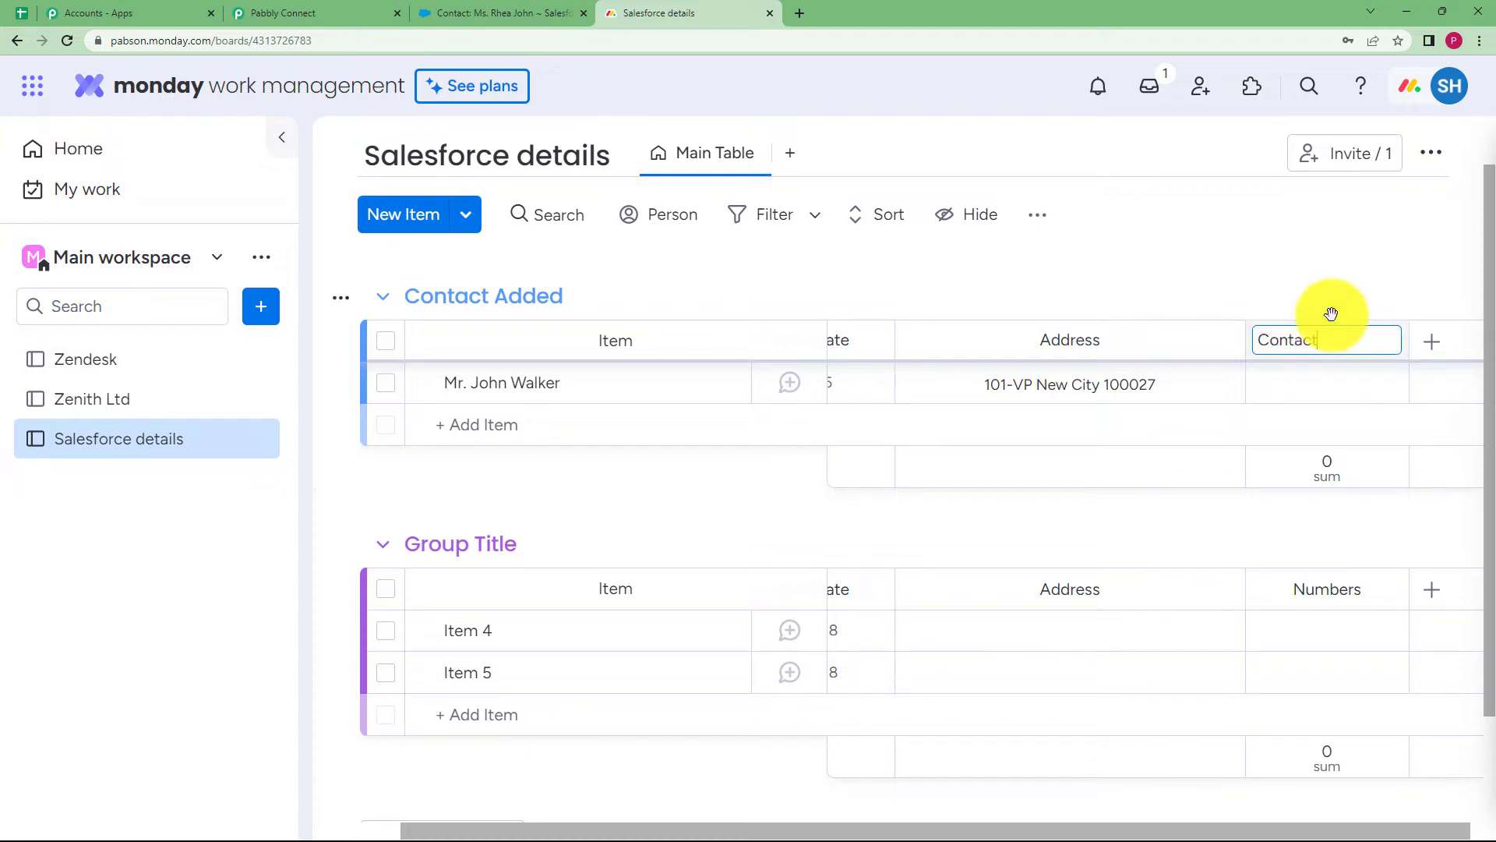
pyautogui.press('Return')
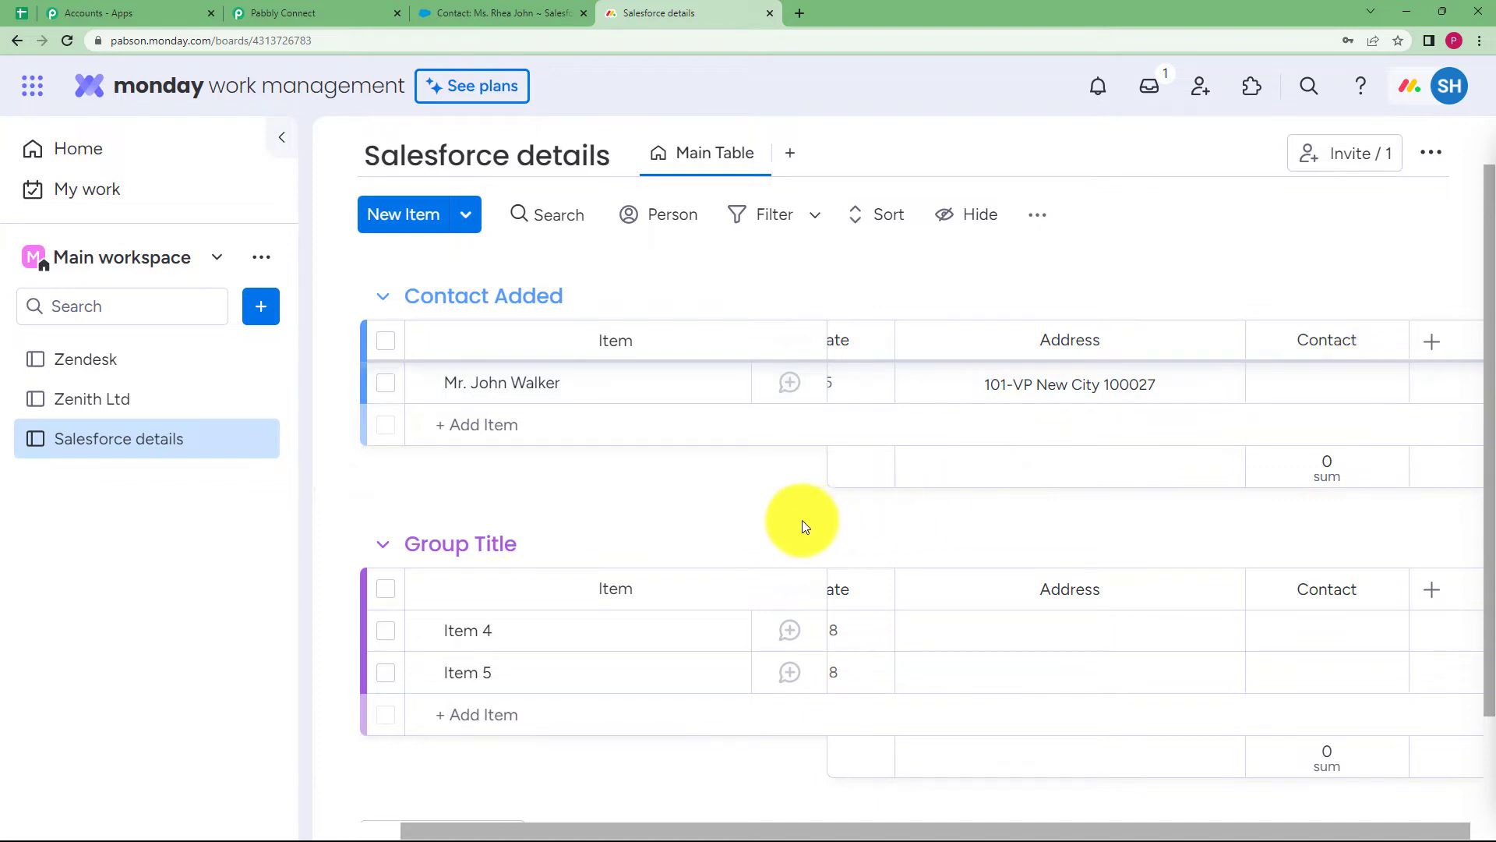
pyautogui.moveTo(895, 341); pyautogui.dragTo(1071, 340)
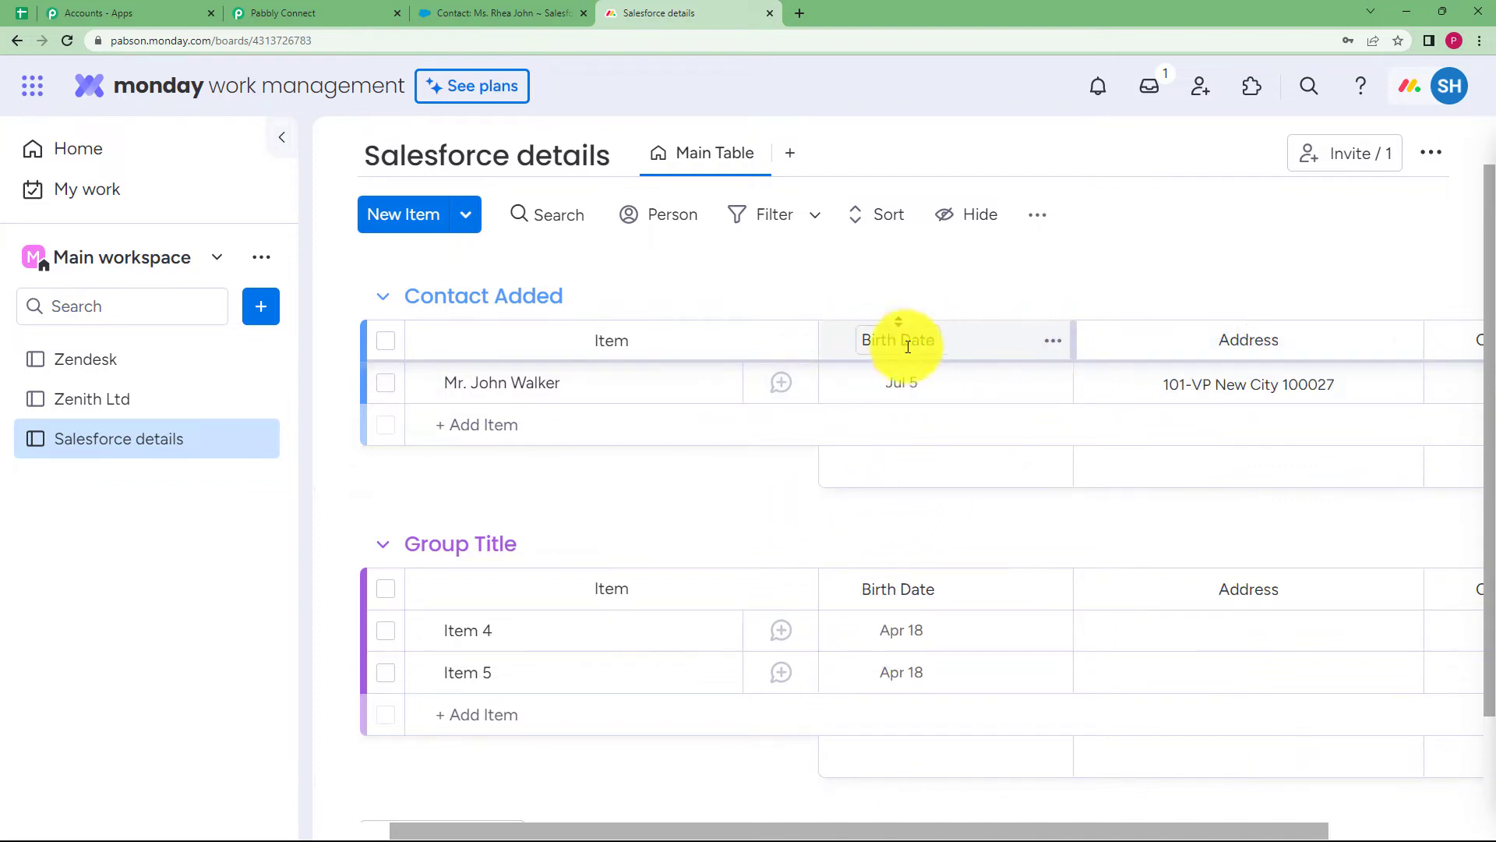
pyautogui.click(282, 14)
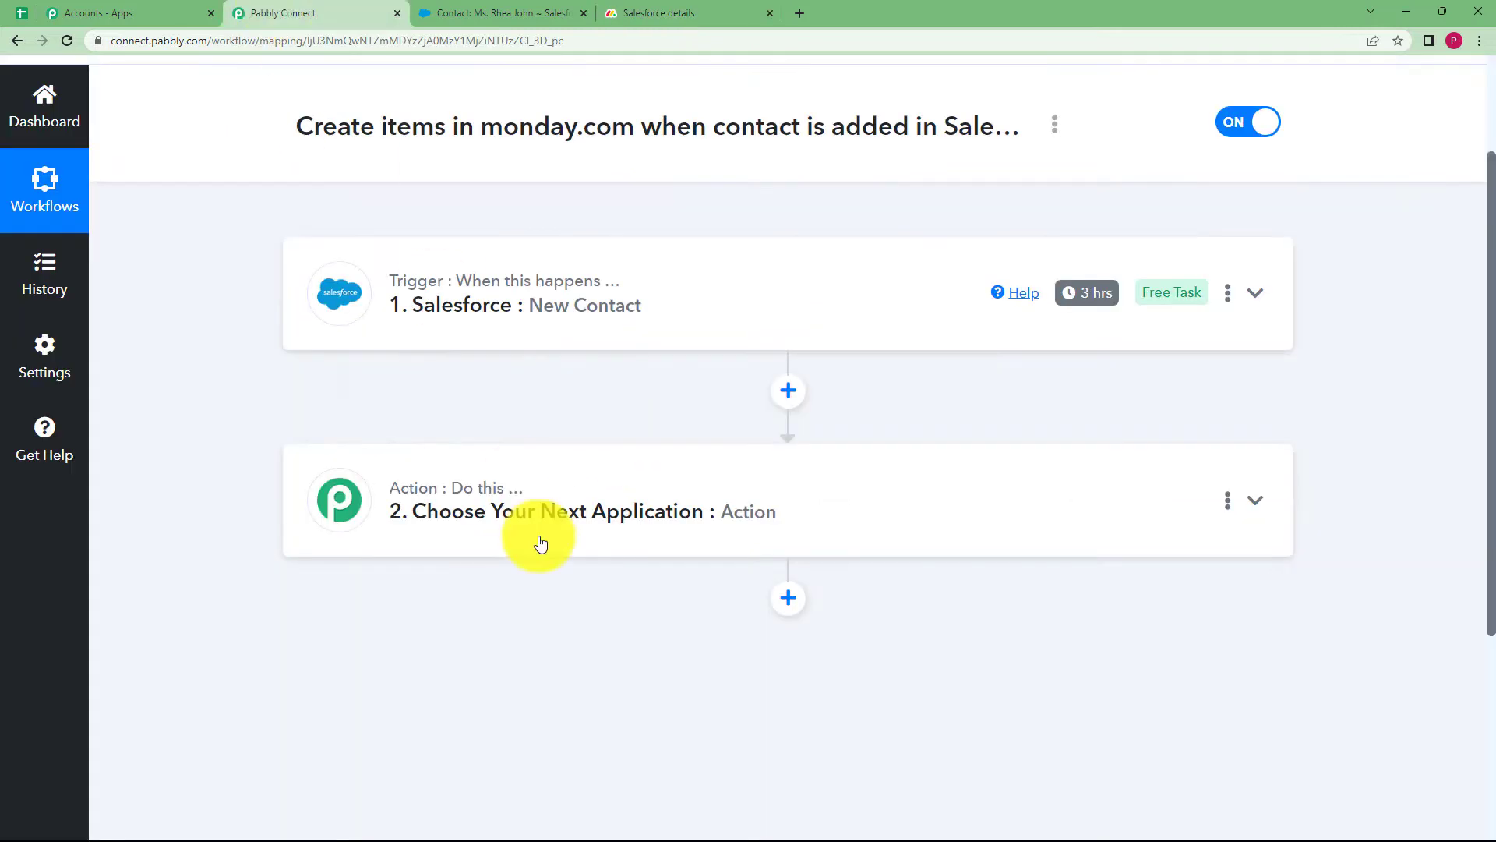
# Set the action app to Monday.com with the Create Item action event
pyautogui.click(494, 498)
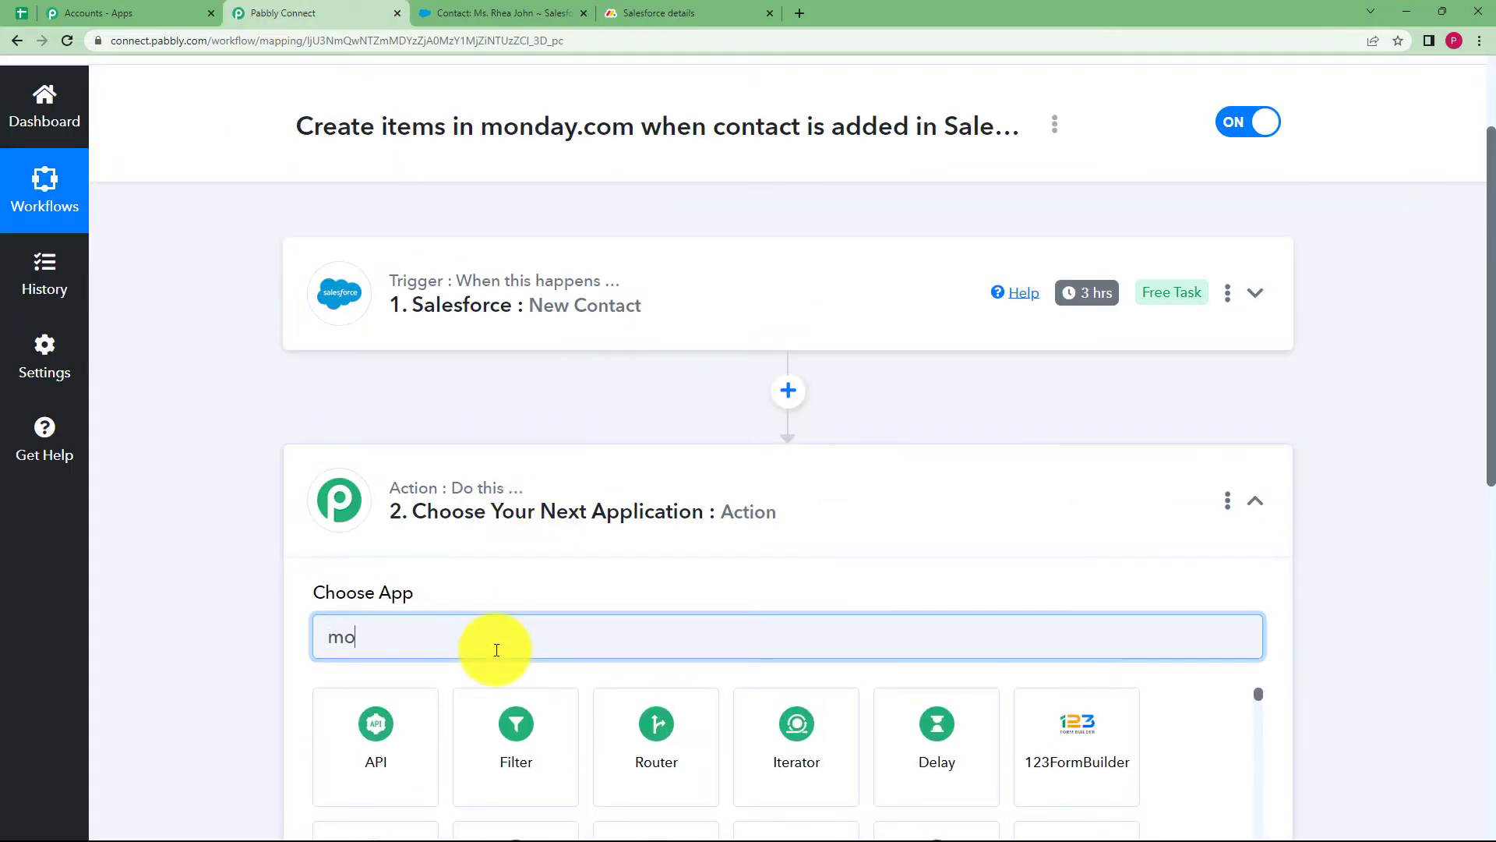
pyautogui.write('nda')
pyautogui.click(374, 680)
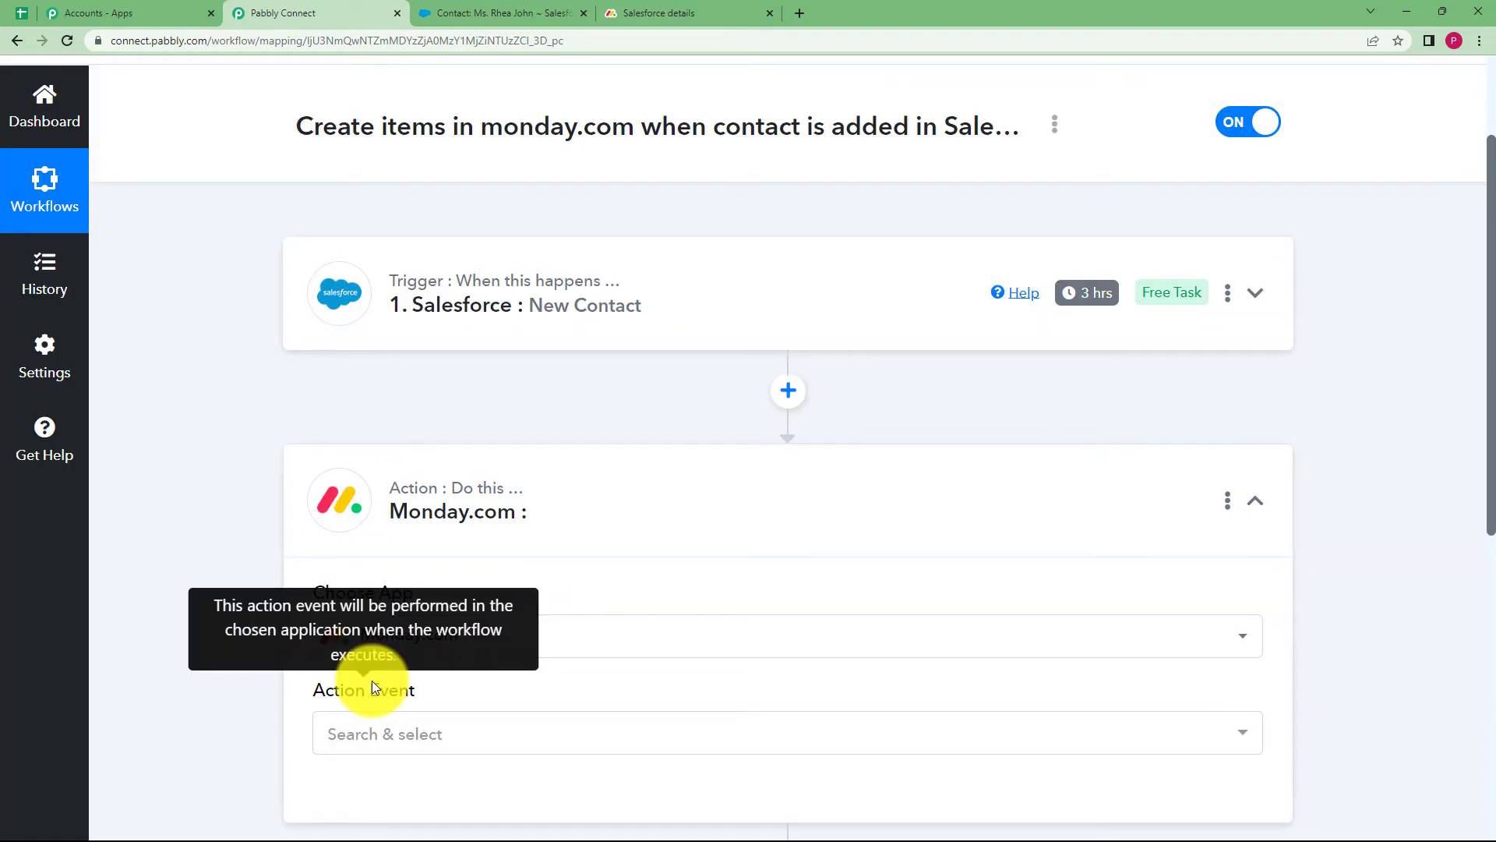
pyautogui.click(457, 733)
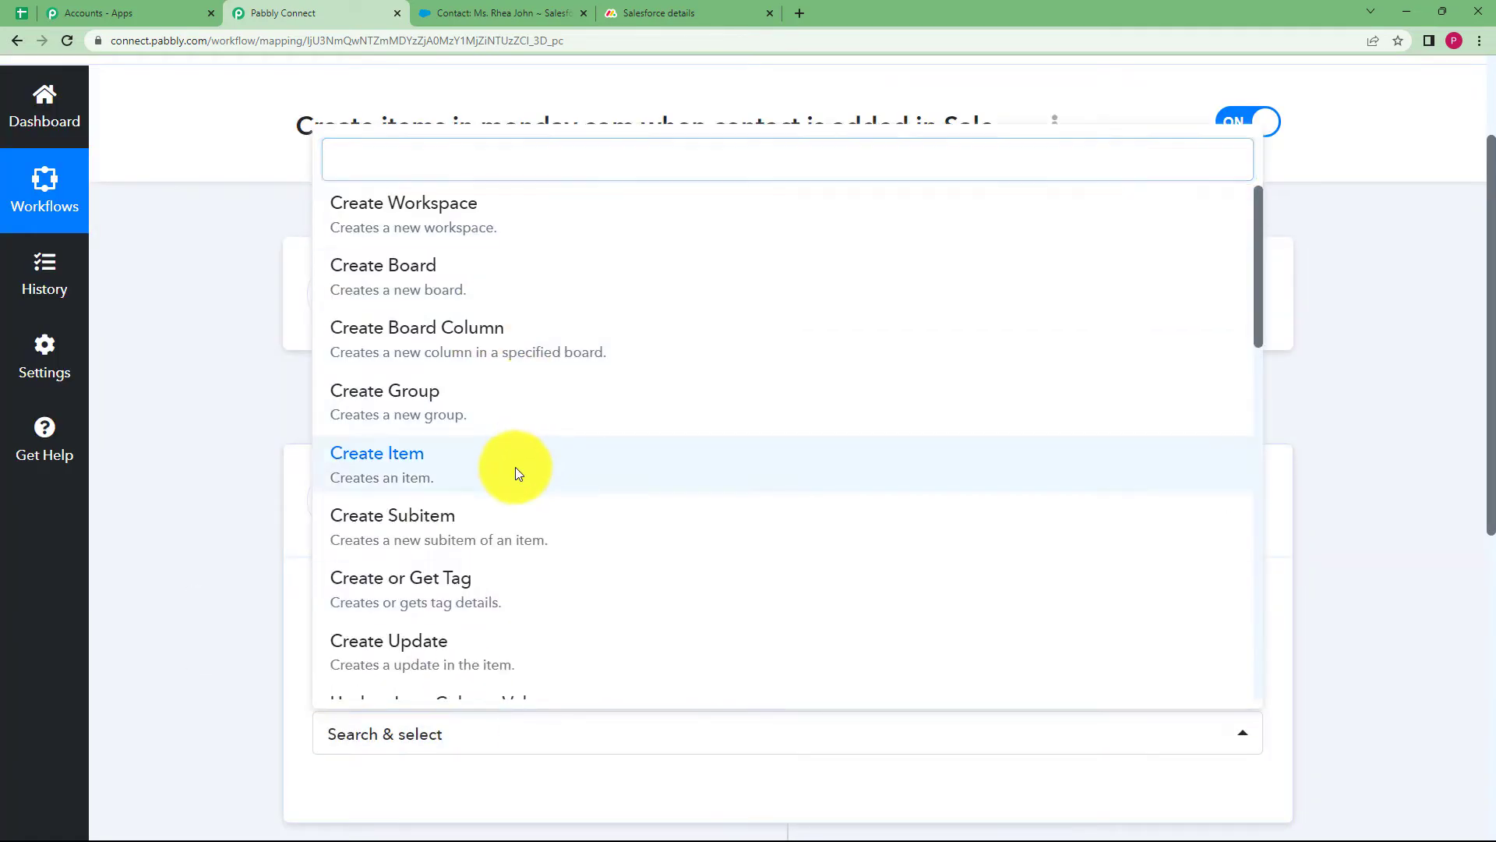
pyautogui.click(516, 468)
pyautogui.scroll(-3, 235, 642)
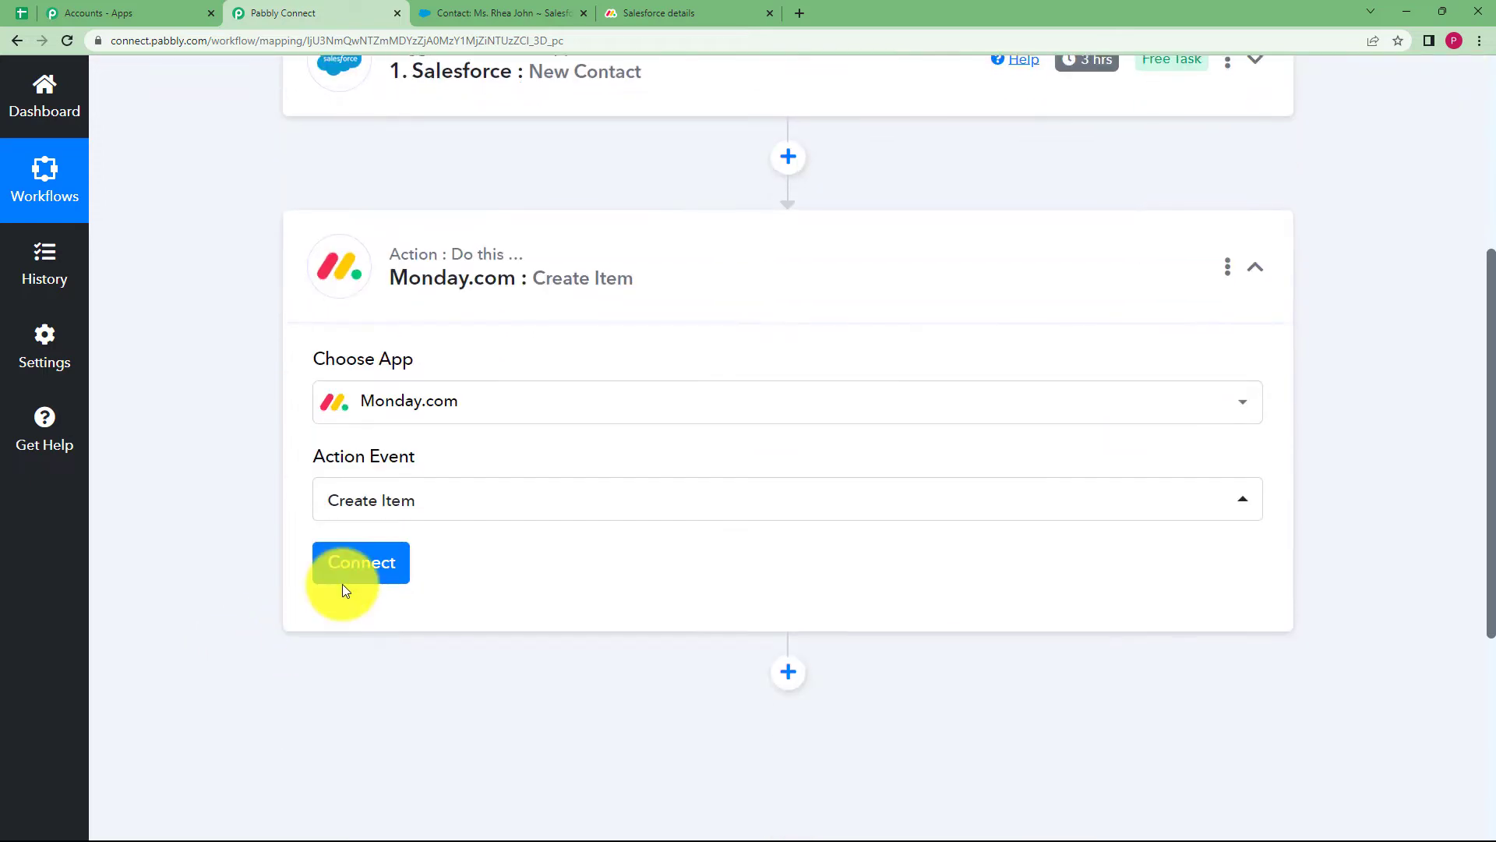
# Begin adding a new Monday.com connection and review its API token instructions
pyautogui.click(350, 577)
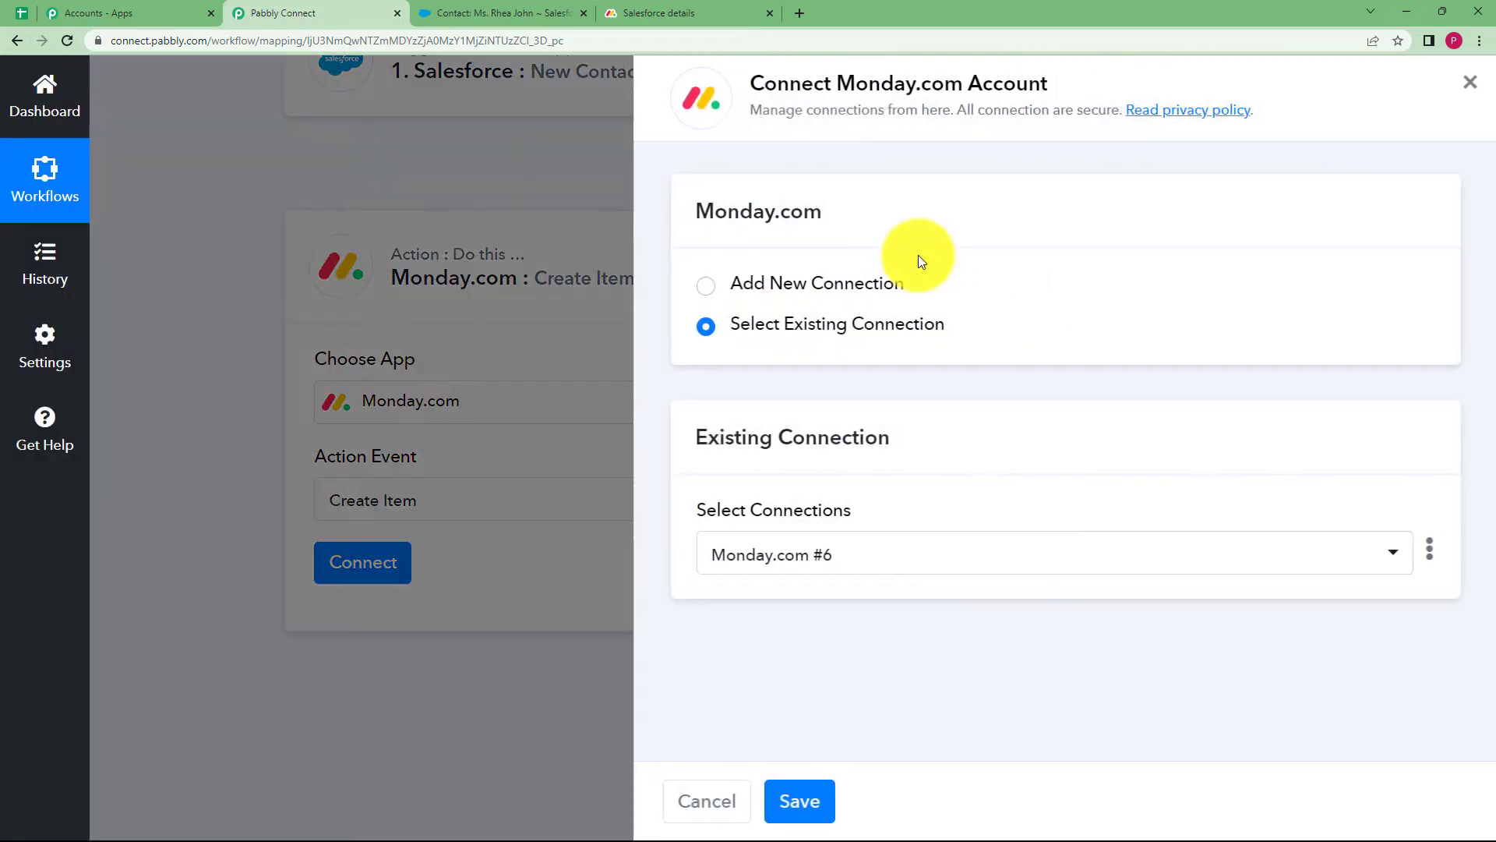
pyautogui.click(829, 283)
pyautogui.click(779, 524)
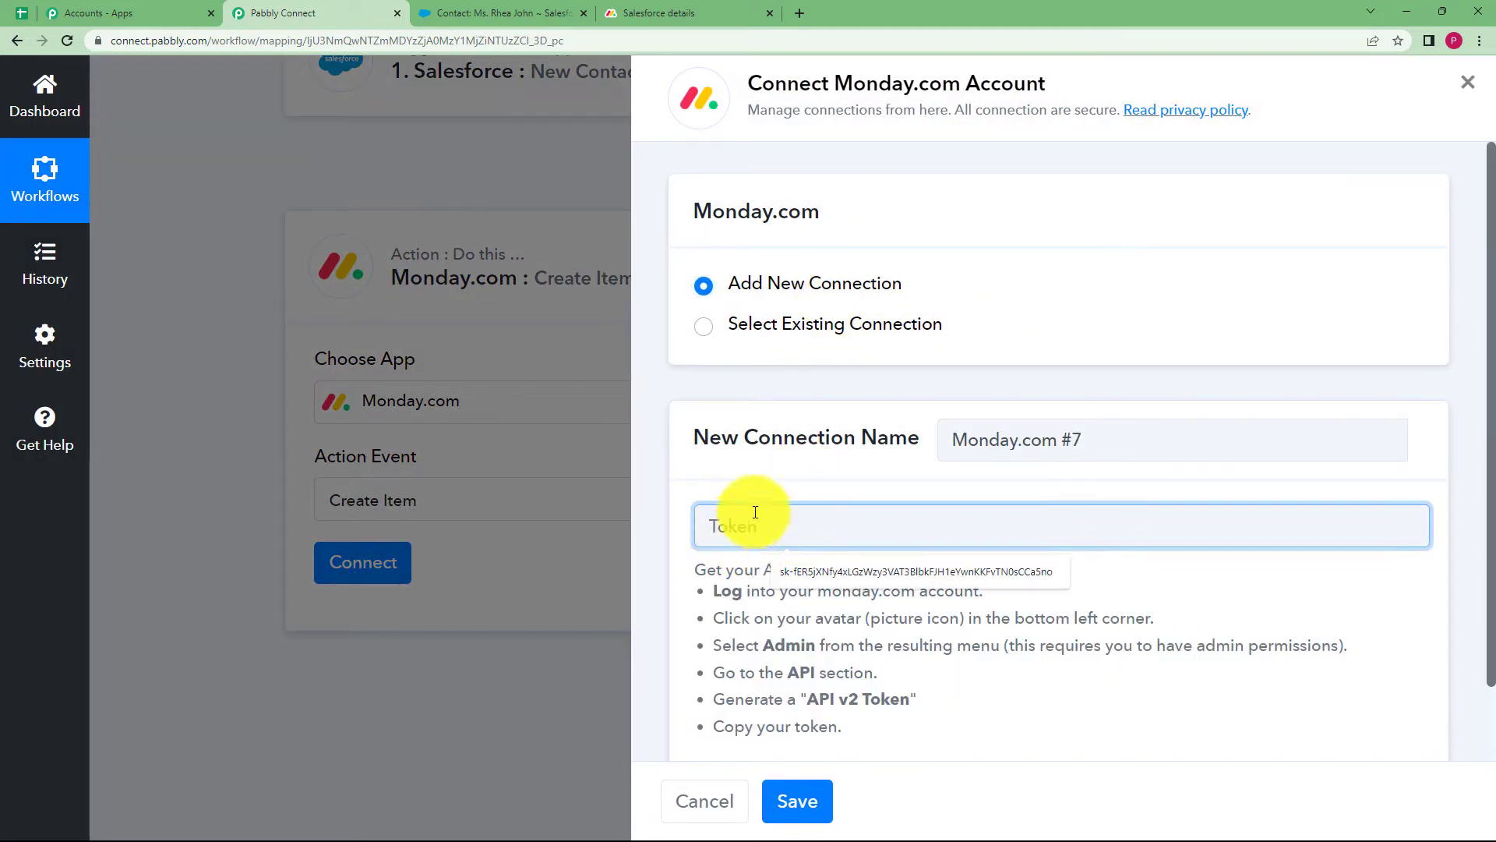
pyautogui.click(706, 9)
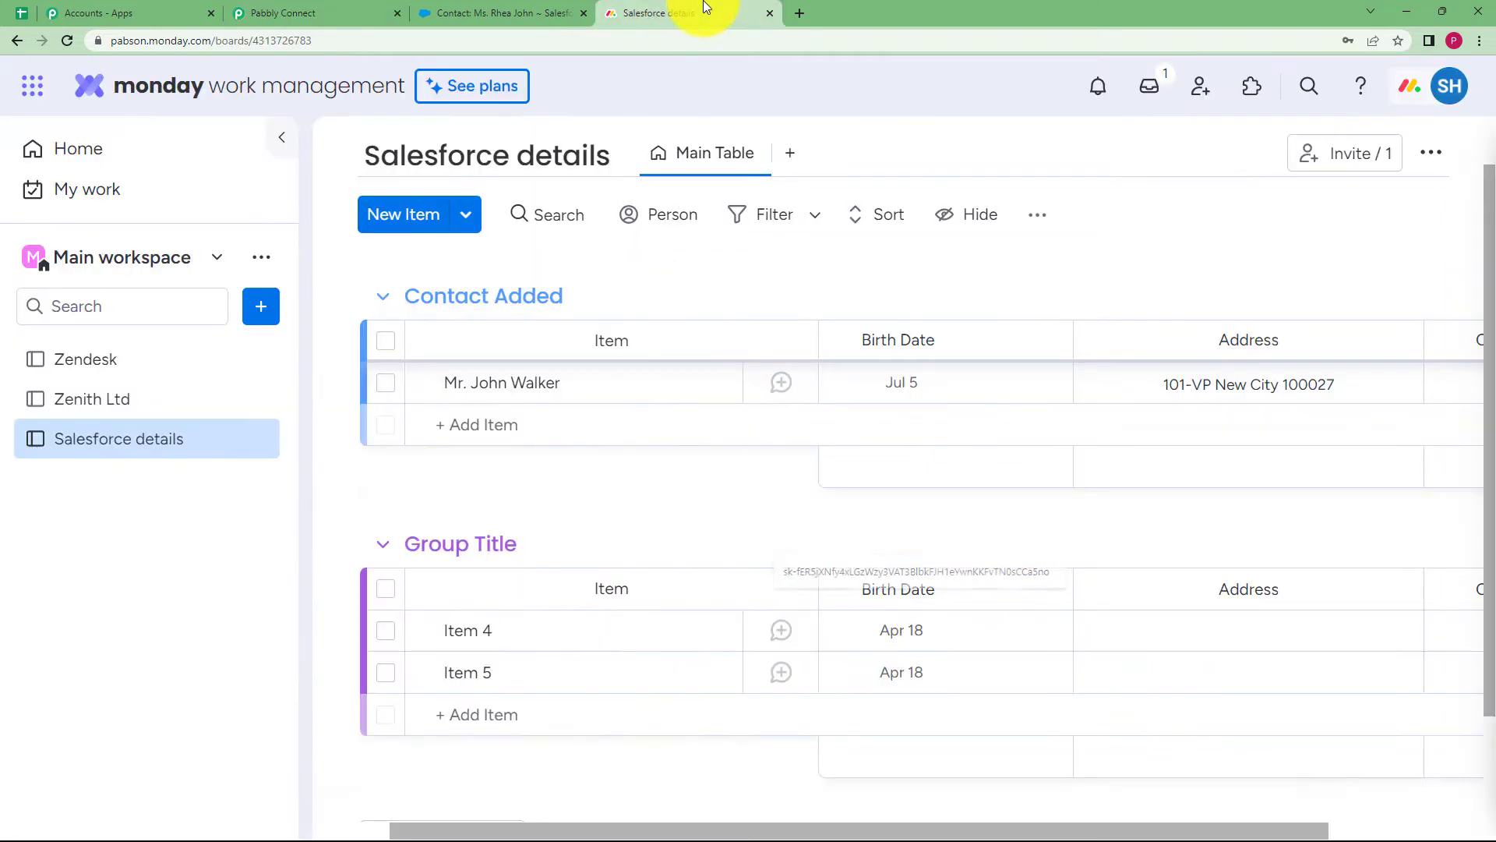
pyautogui.click(320, 9)
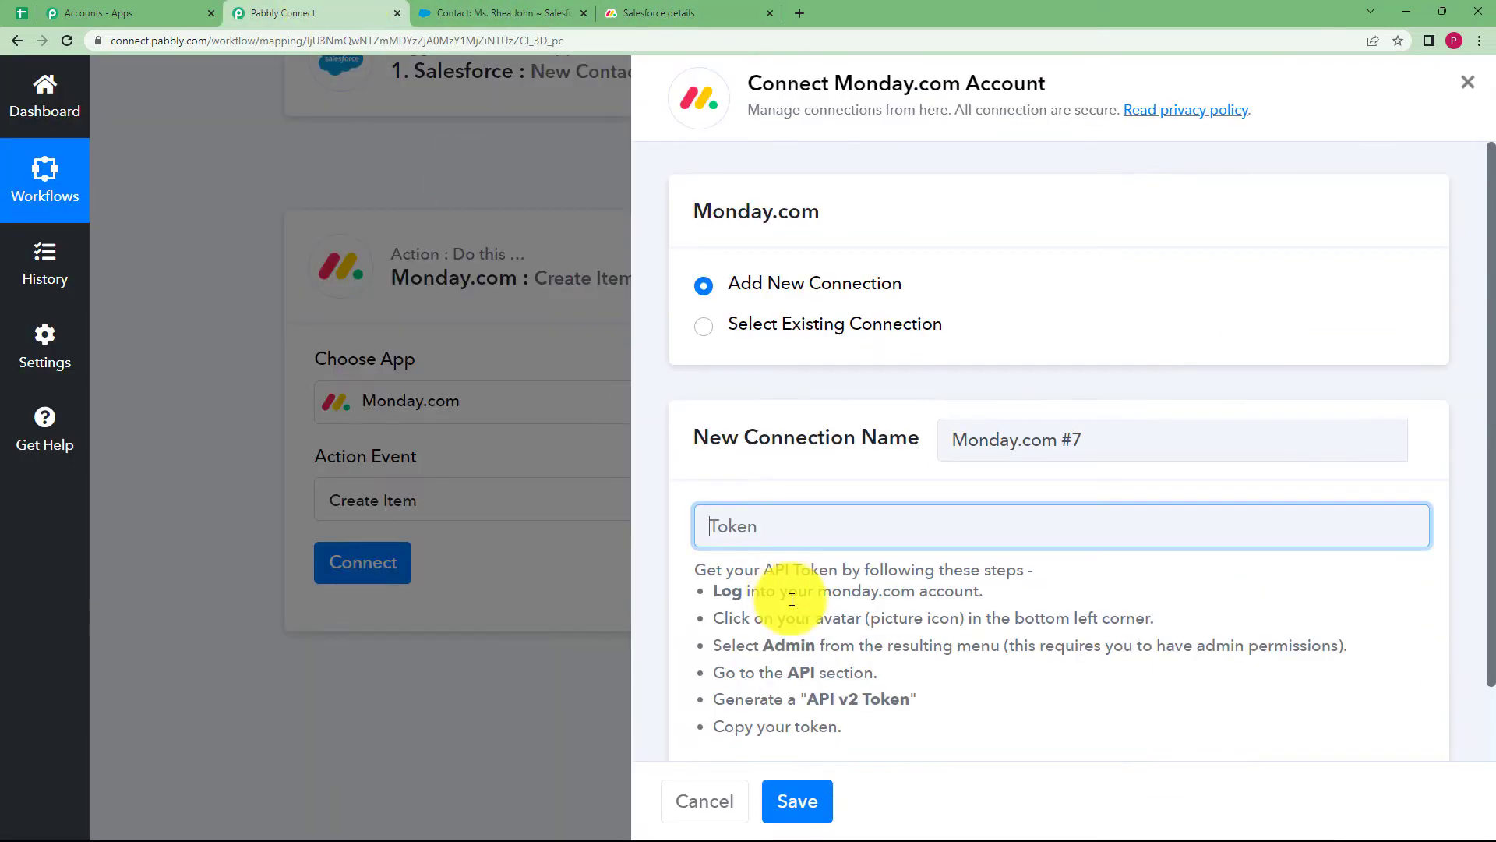
pyautogui.moveTo(689, 565); pyautogui.dragTo(854, 737)
pyautogui.click(896, 725)
# Open monday.com's Administration > API page with the personal API v2 token, then return to Pabbly Connect
pyautogui.click(696, 8)
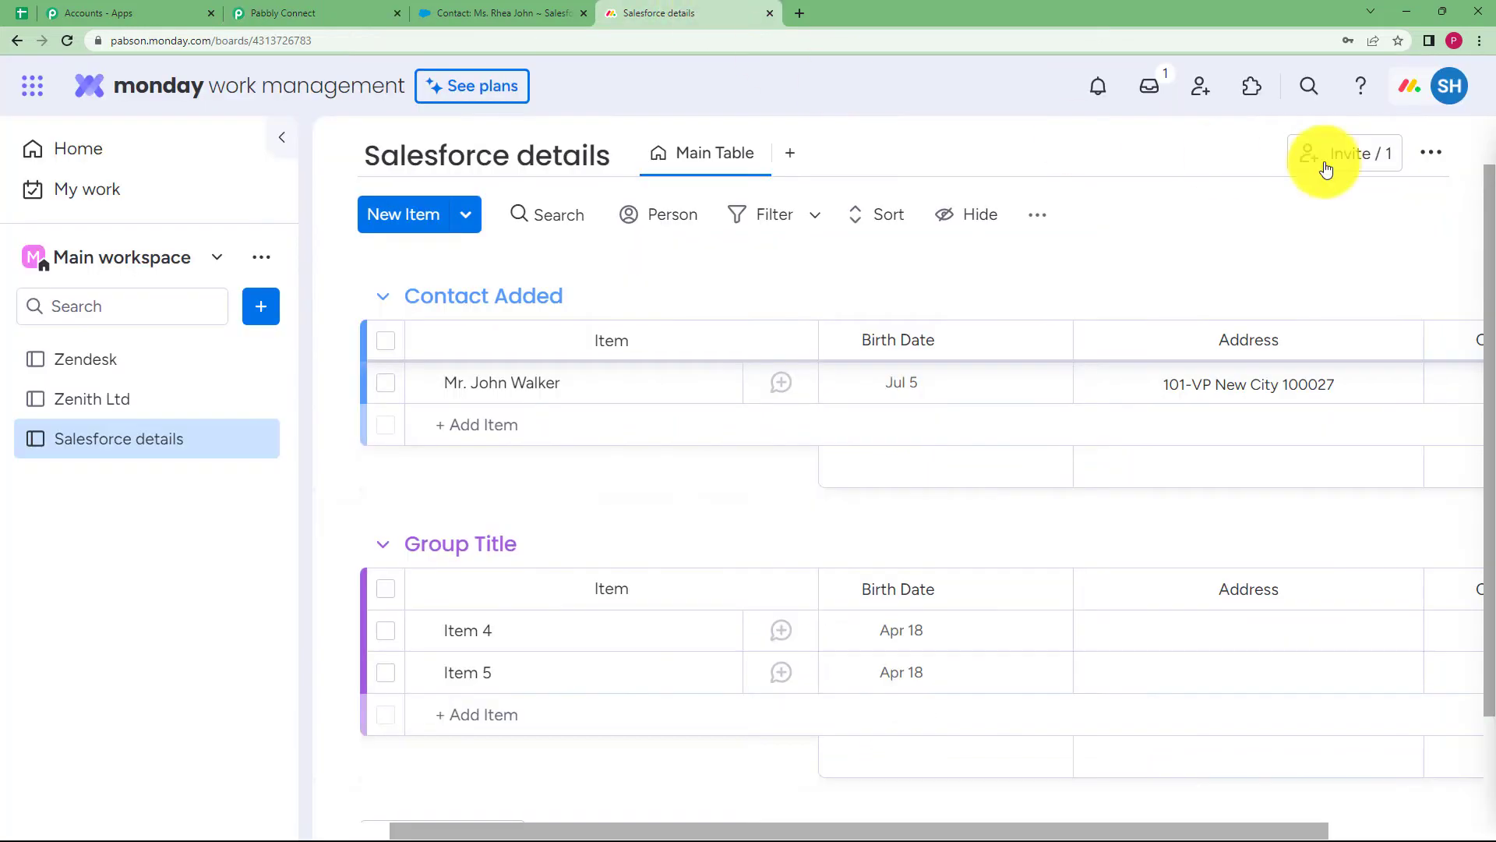
pyautogui.click(1452, 87)
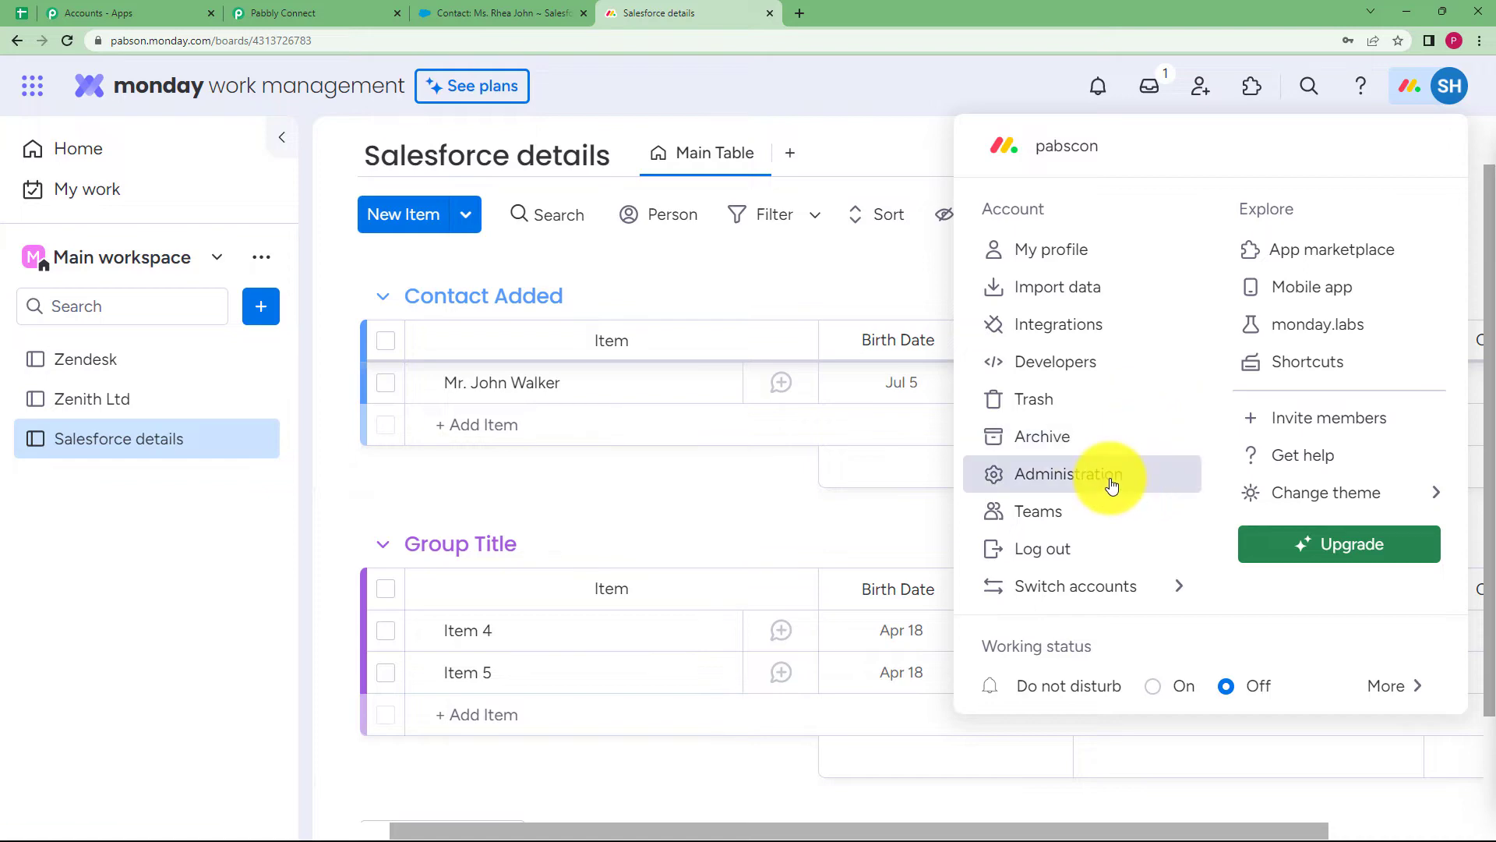
pyautogui.click(1111, 484)
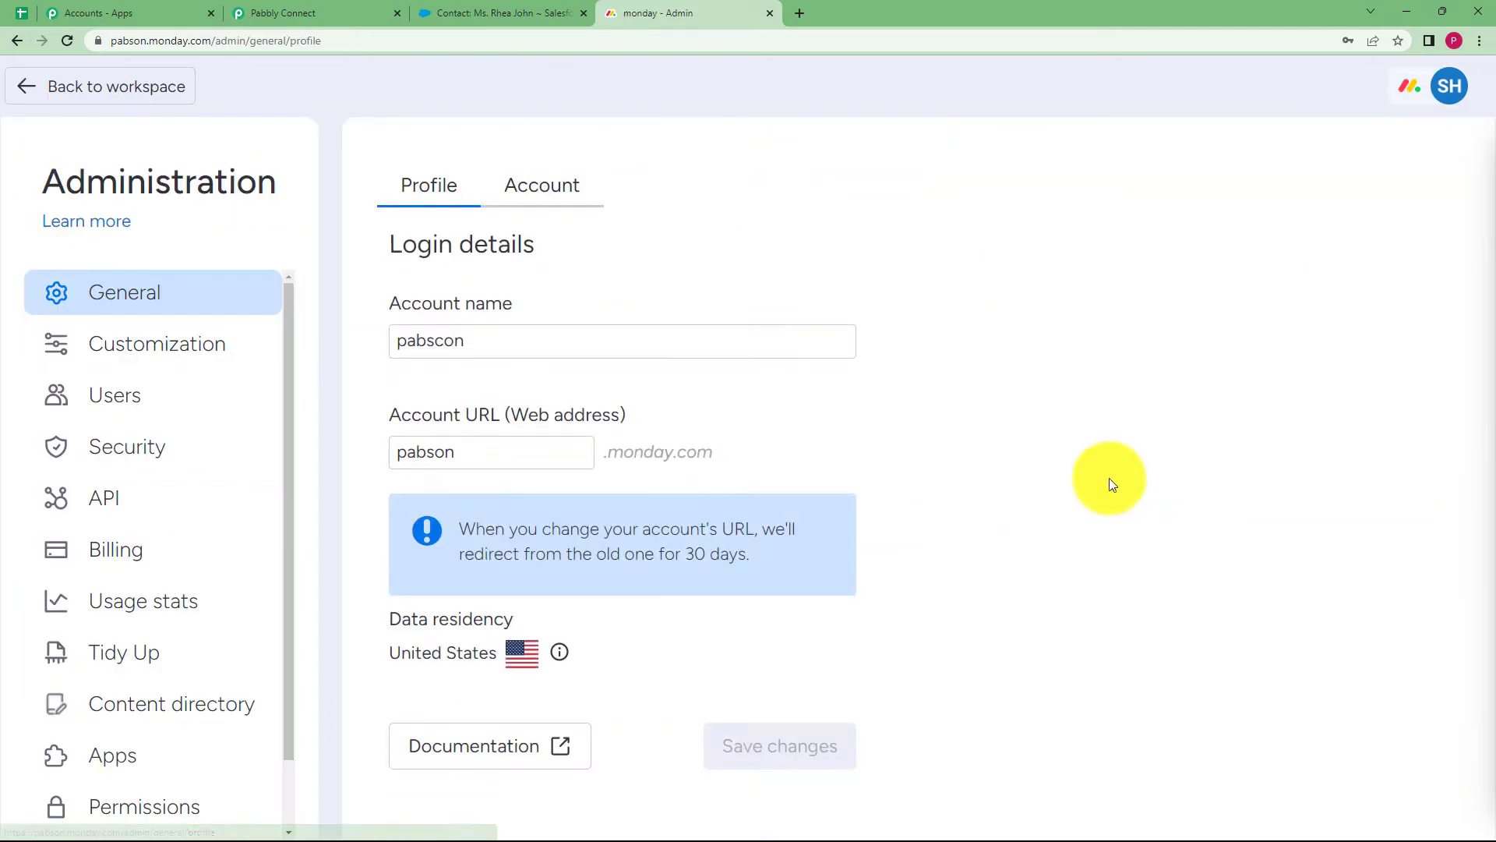
pyautogui.click(184, 510)
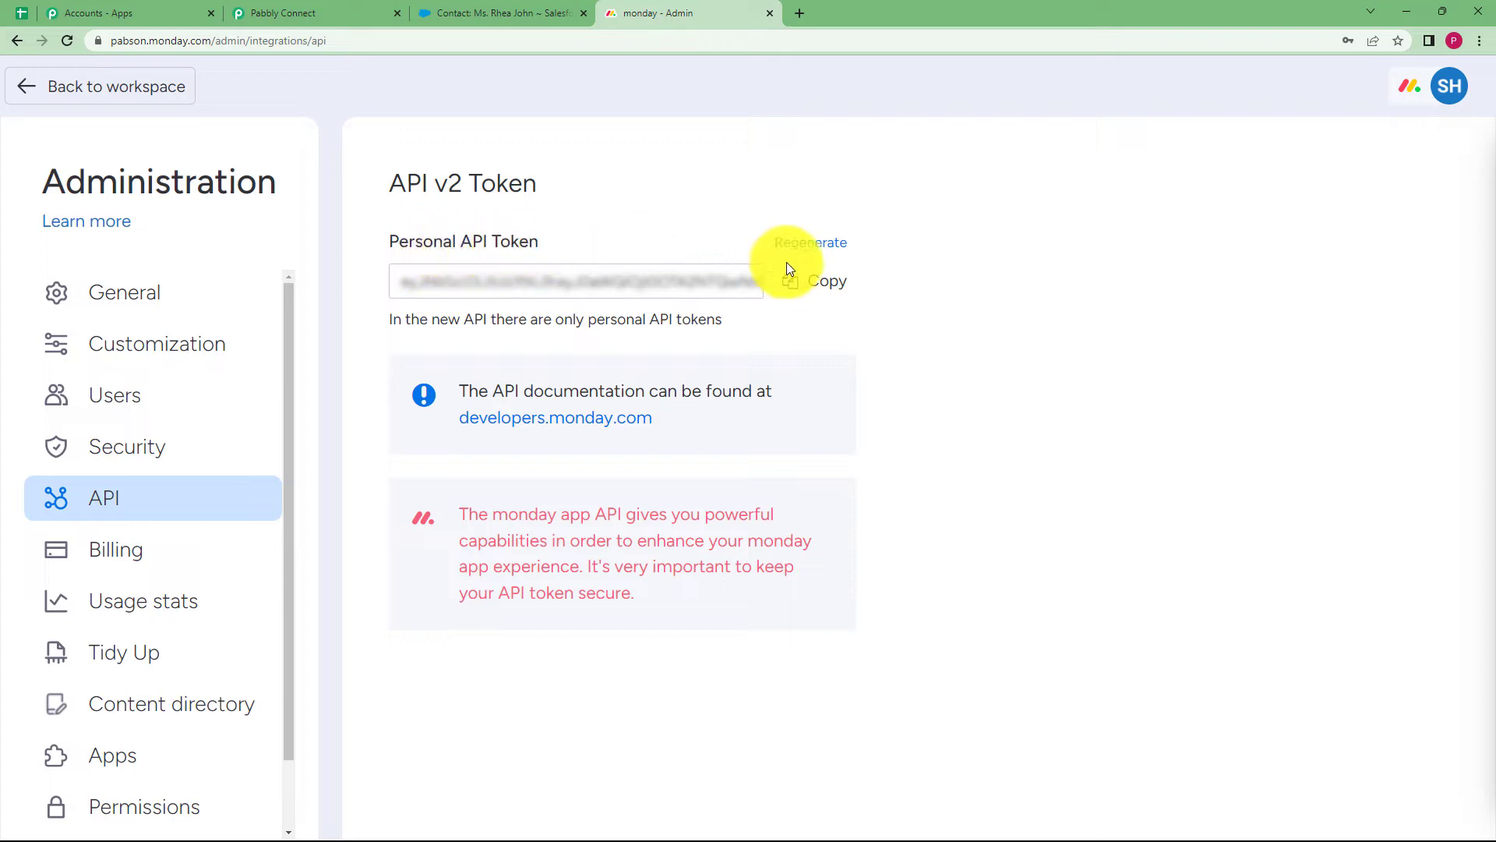
pyautogui.click(308, 13)
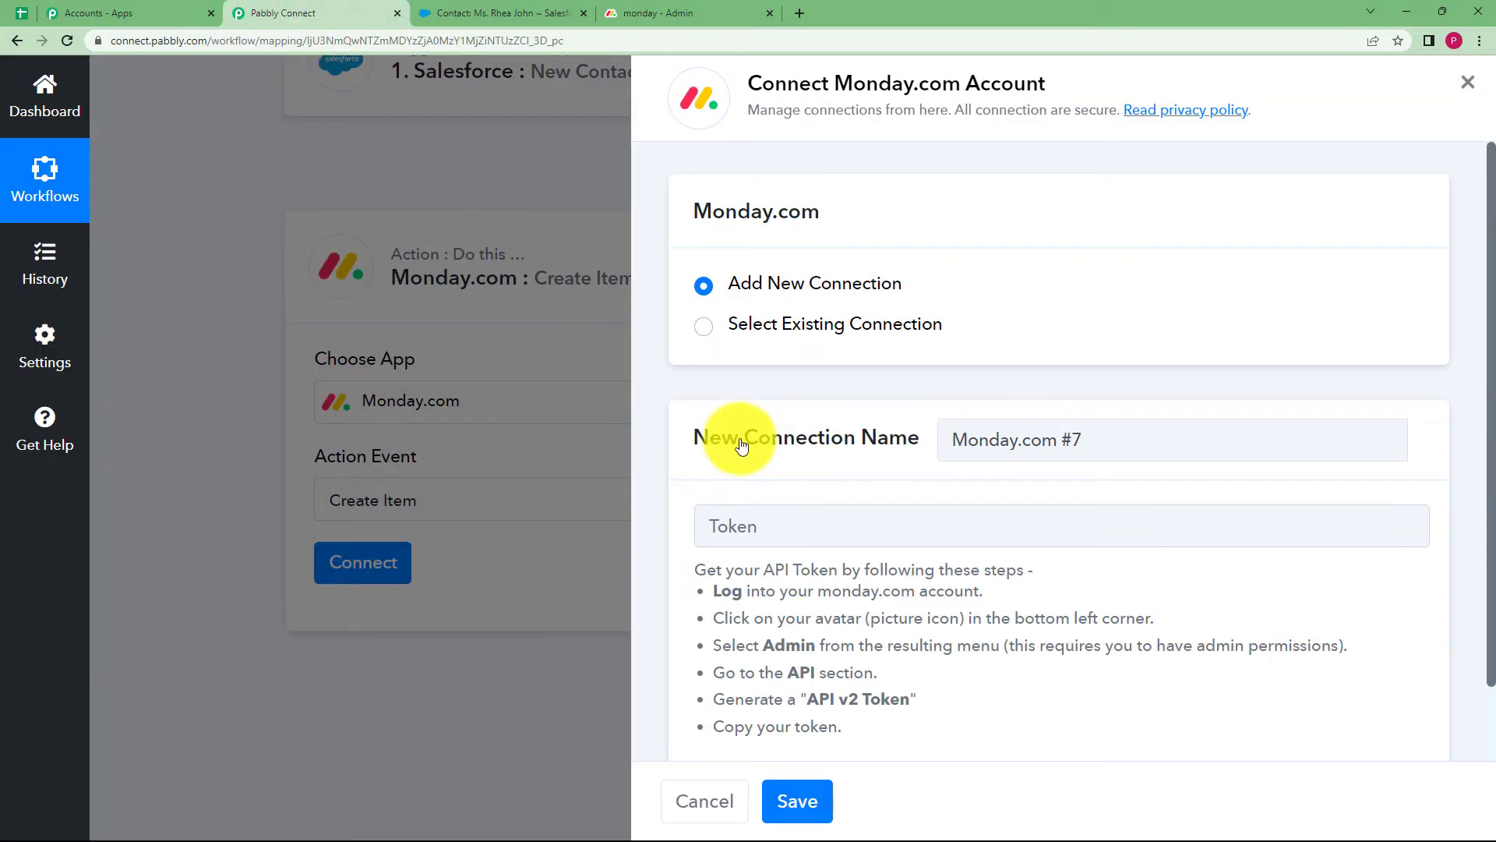
# Paste the monday.com API token and save the new connection
pyautogui.click(739, 520)
pyautogui.hotkey('ctrl', 'v')
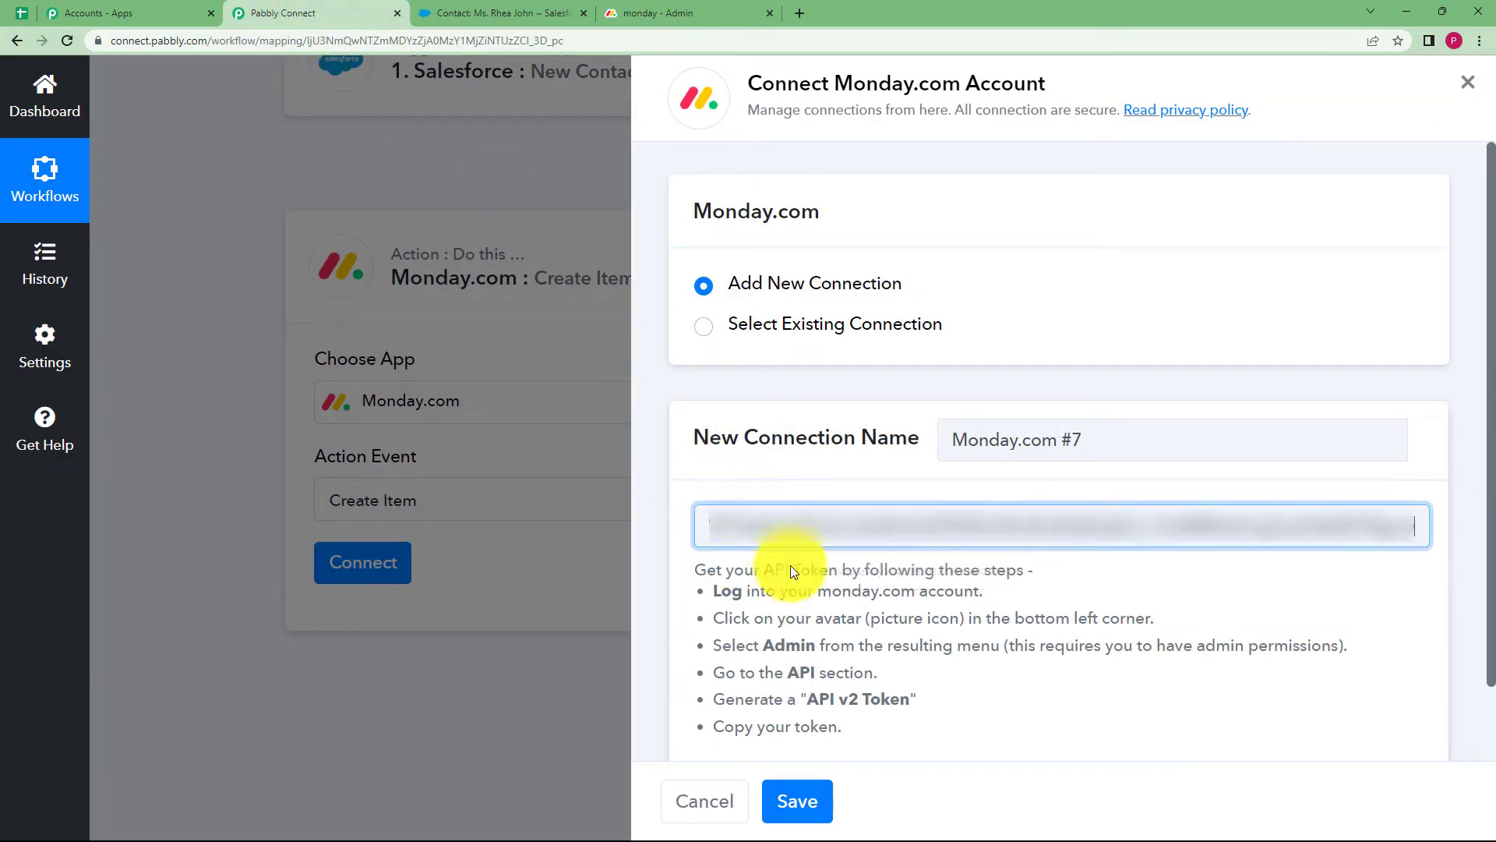
pyautogui.click(806, 793)
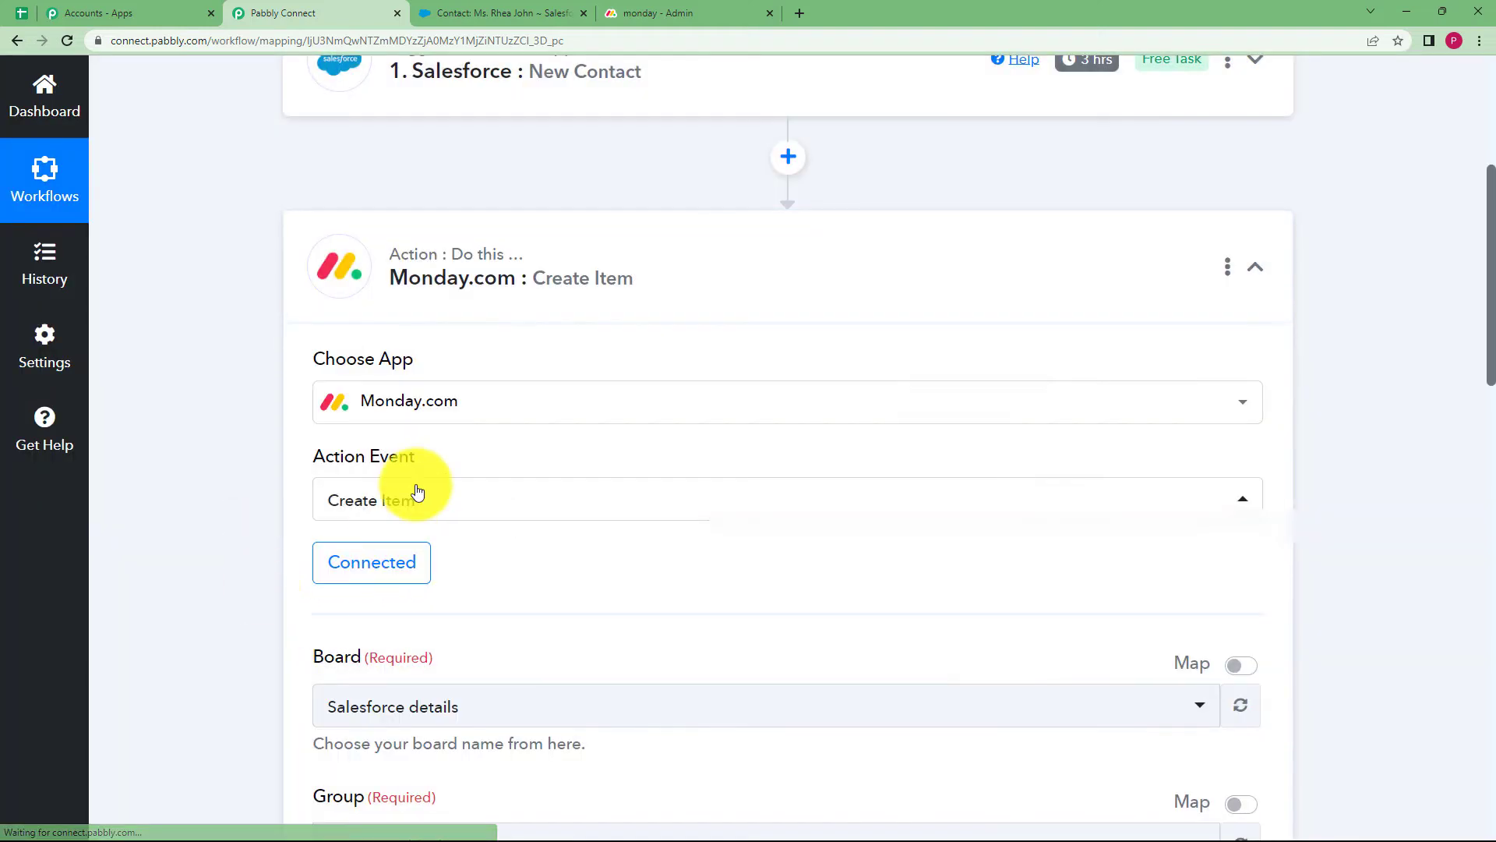
# Set the action's board to Salesforce details and its group to Contact Added
pyautogui.scroll(-3, 419, 491)
pyautogui.click(409, 475)
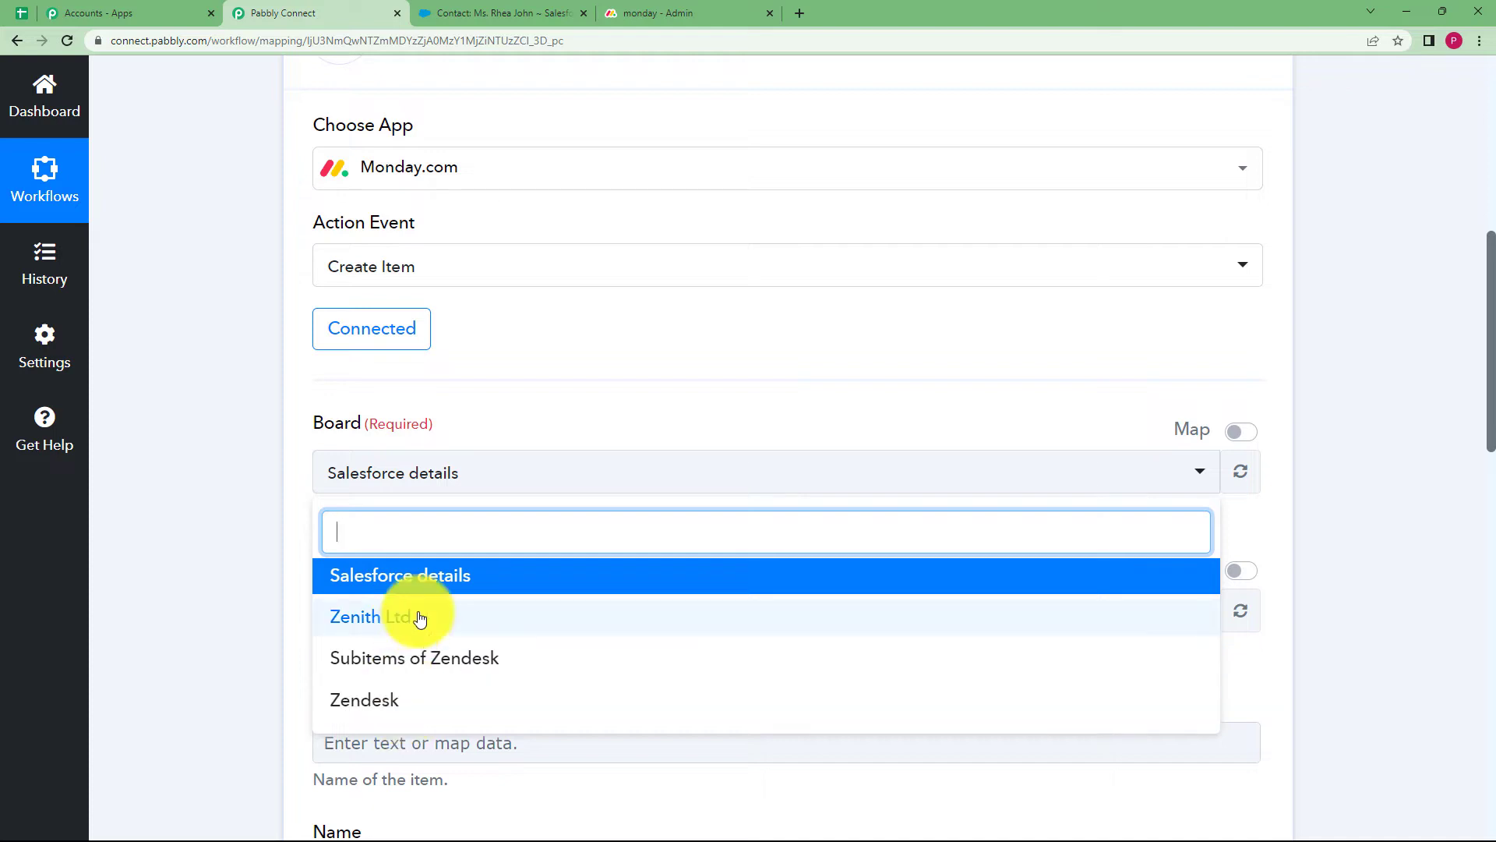
pyautogui.click(343, 575)
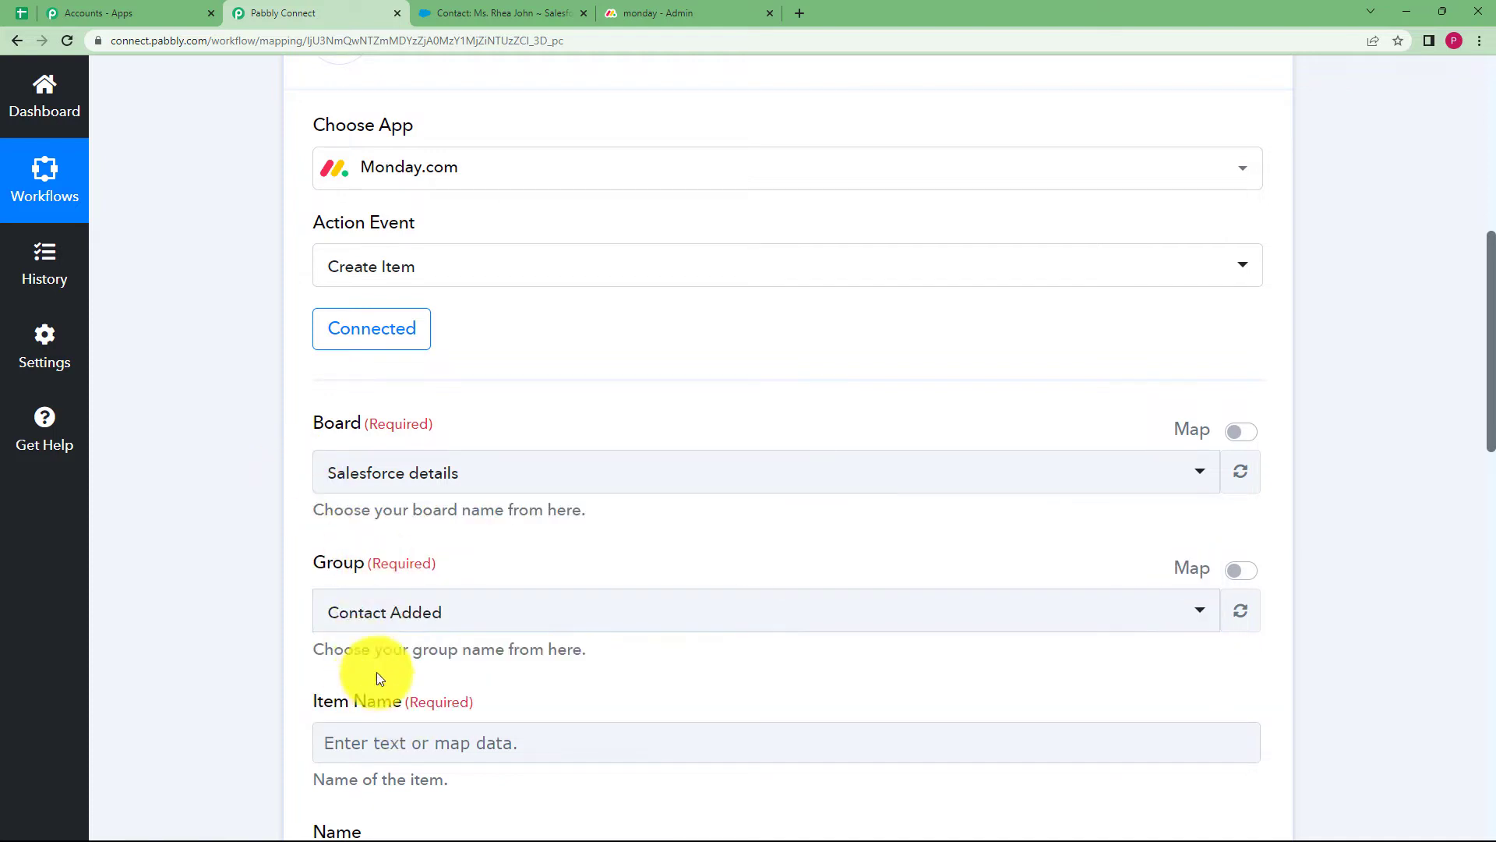
pyautogui.click(379, 625)
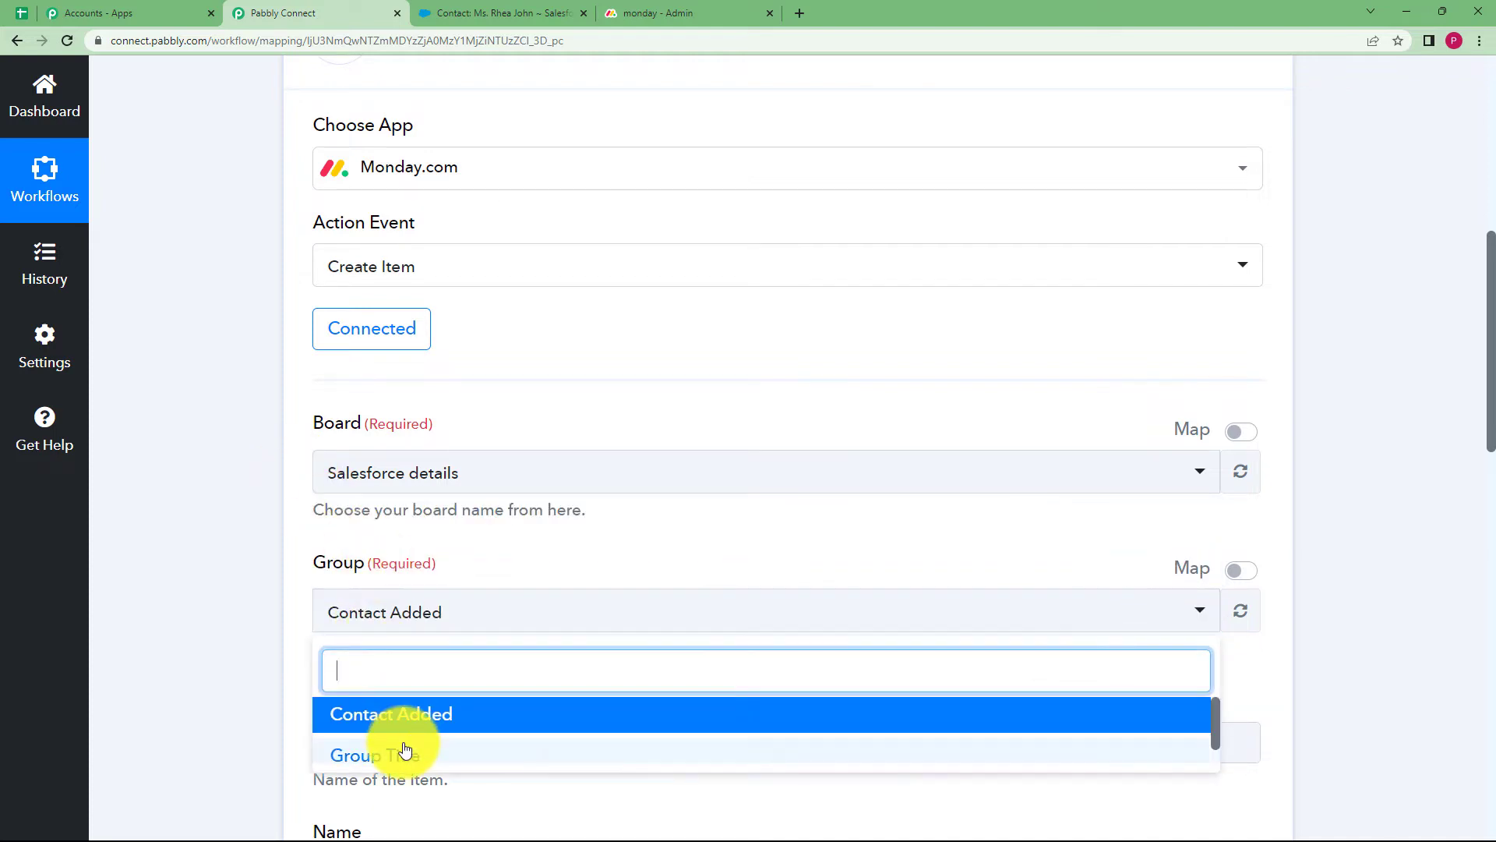
pyautogui.click(361, 716)
pyautogui.scroll(-7, 254, 628)
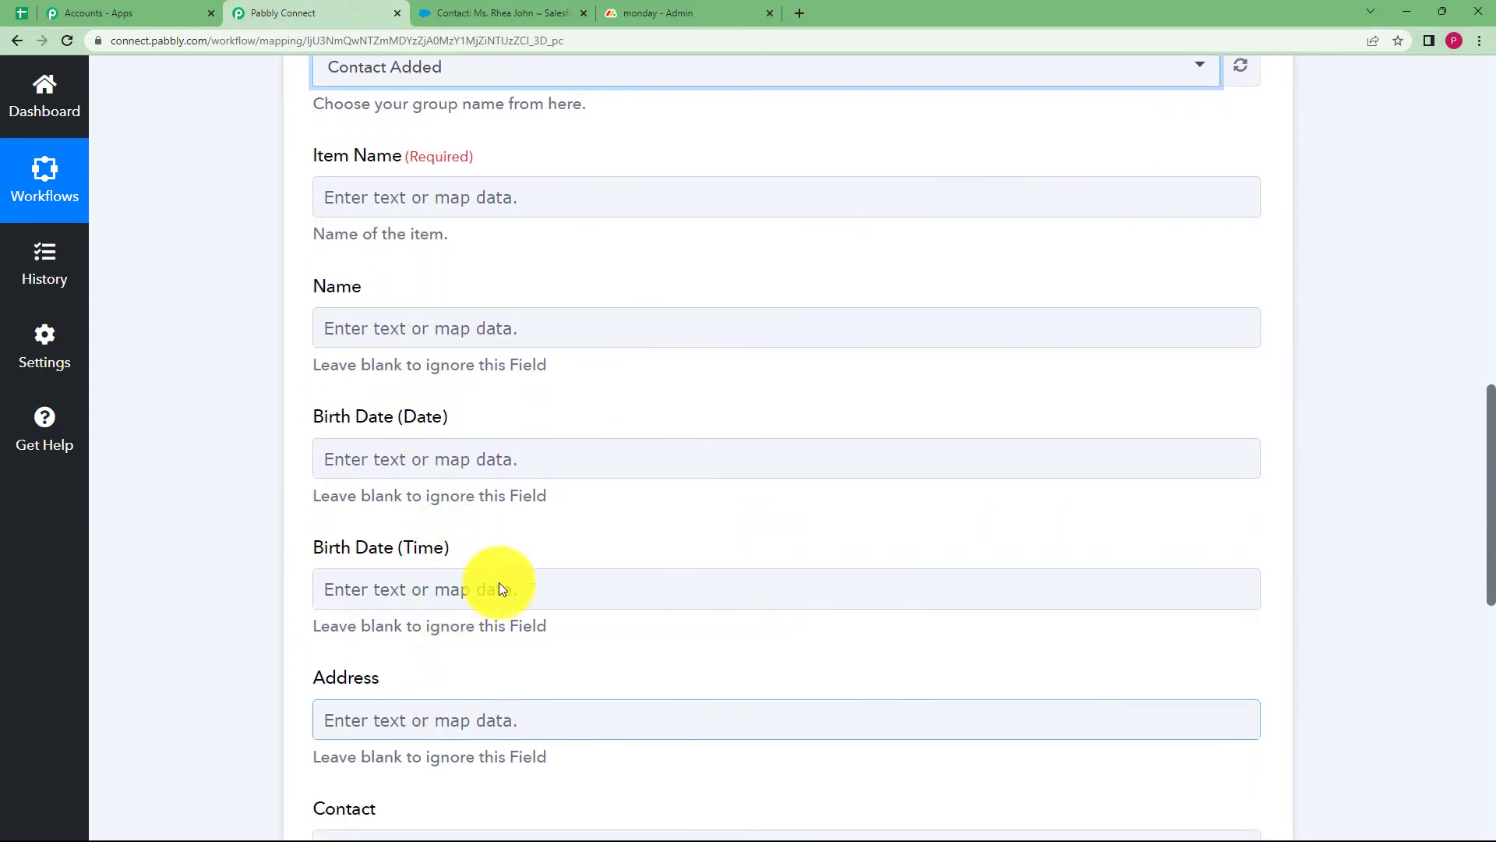
# Return from the monday.com admin page to the Salesforce details board, then go back to Pabbly
pyautogui.click(653, 12)
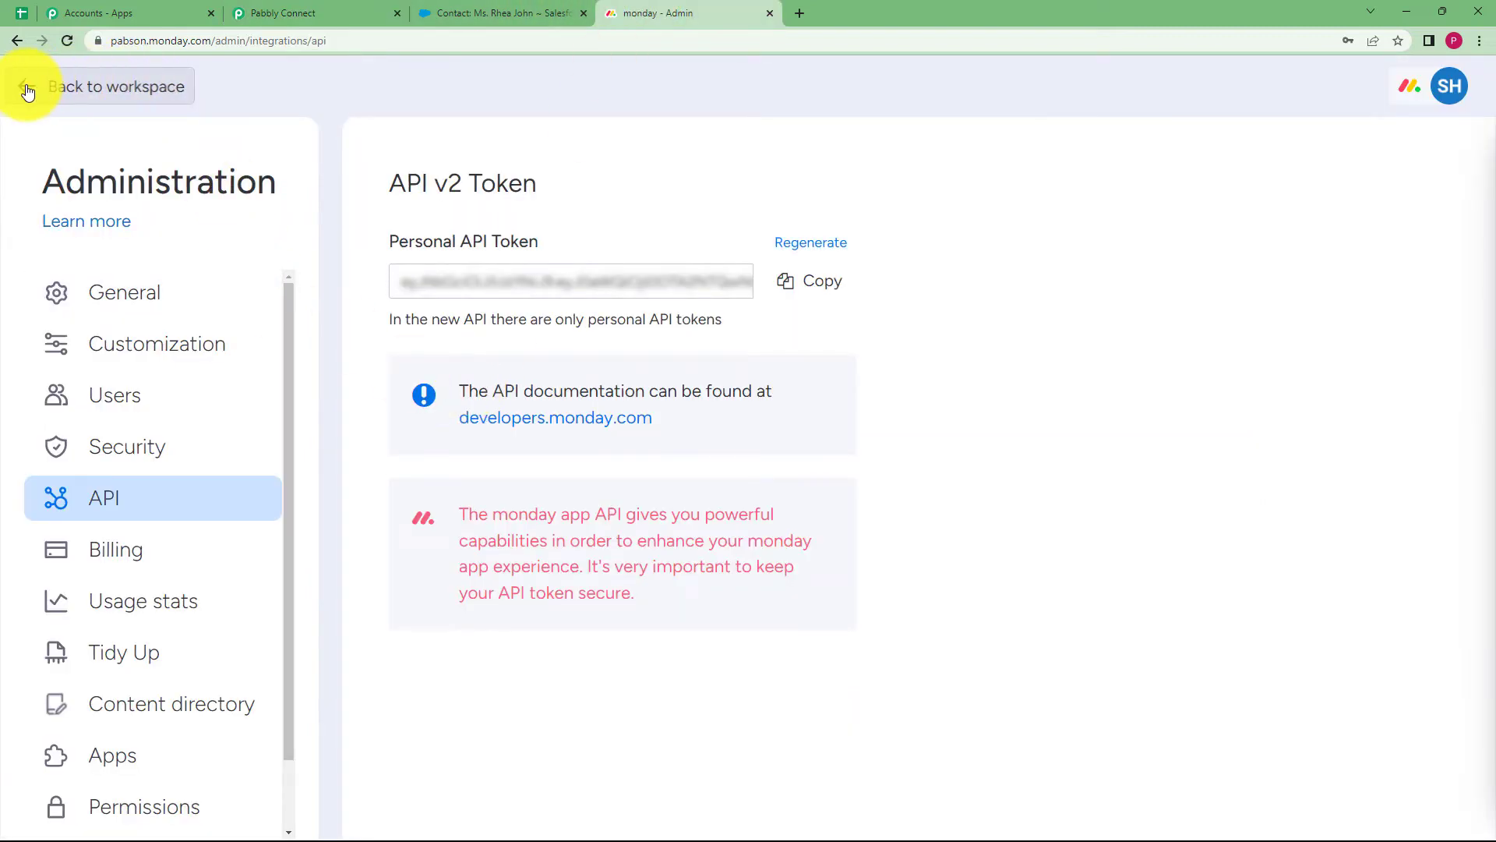
pyautogui.click(18, 85)
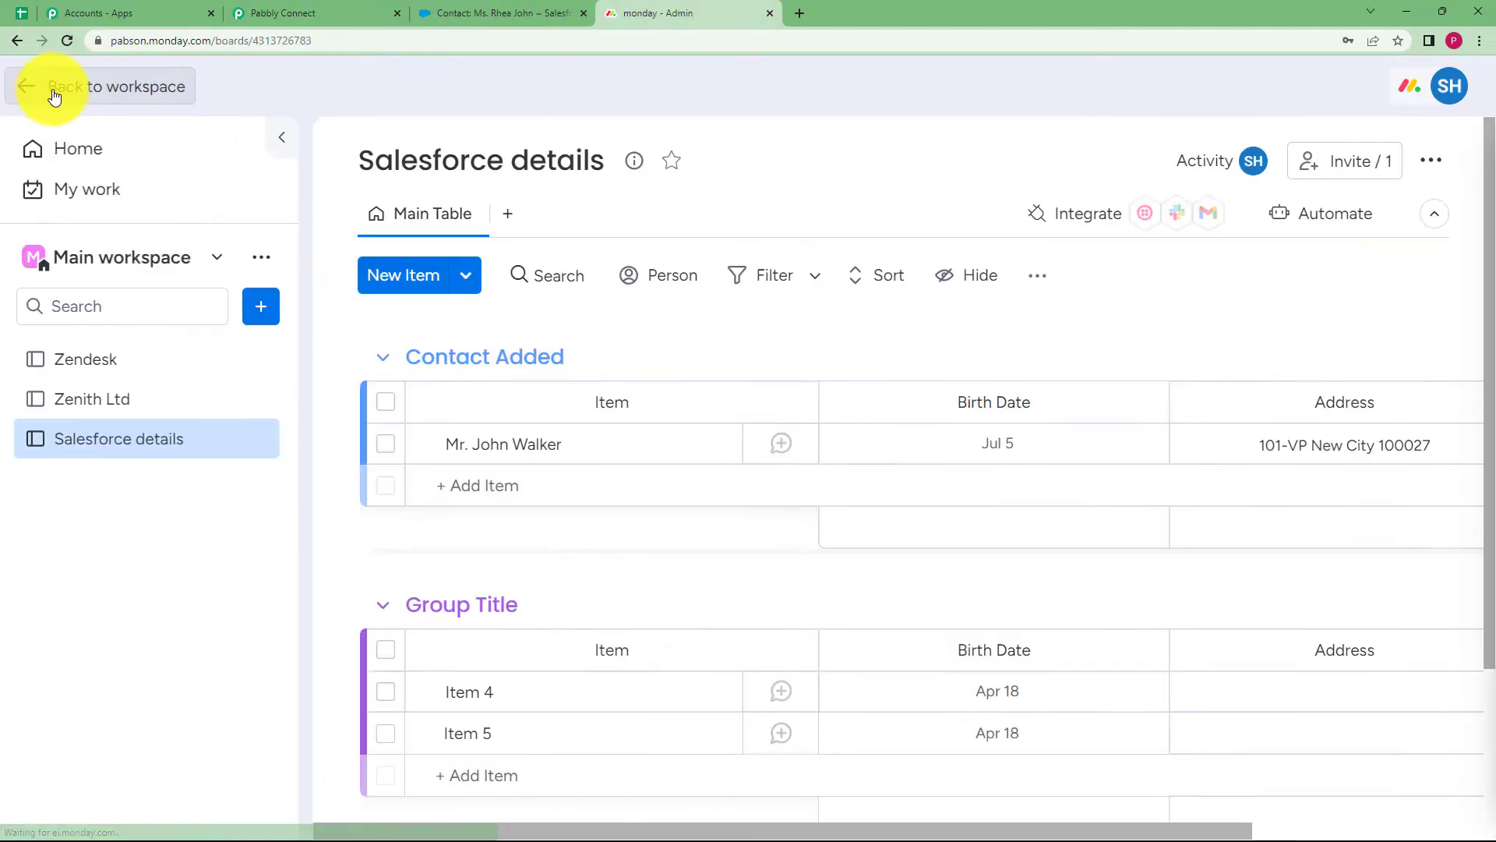
pyautogui.click(568, 484)
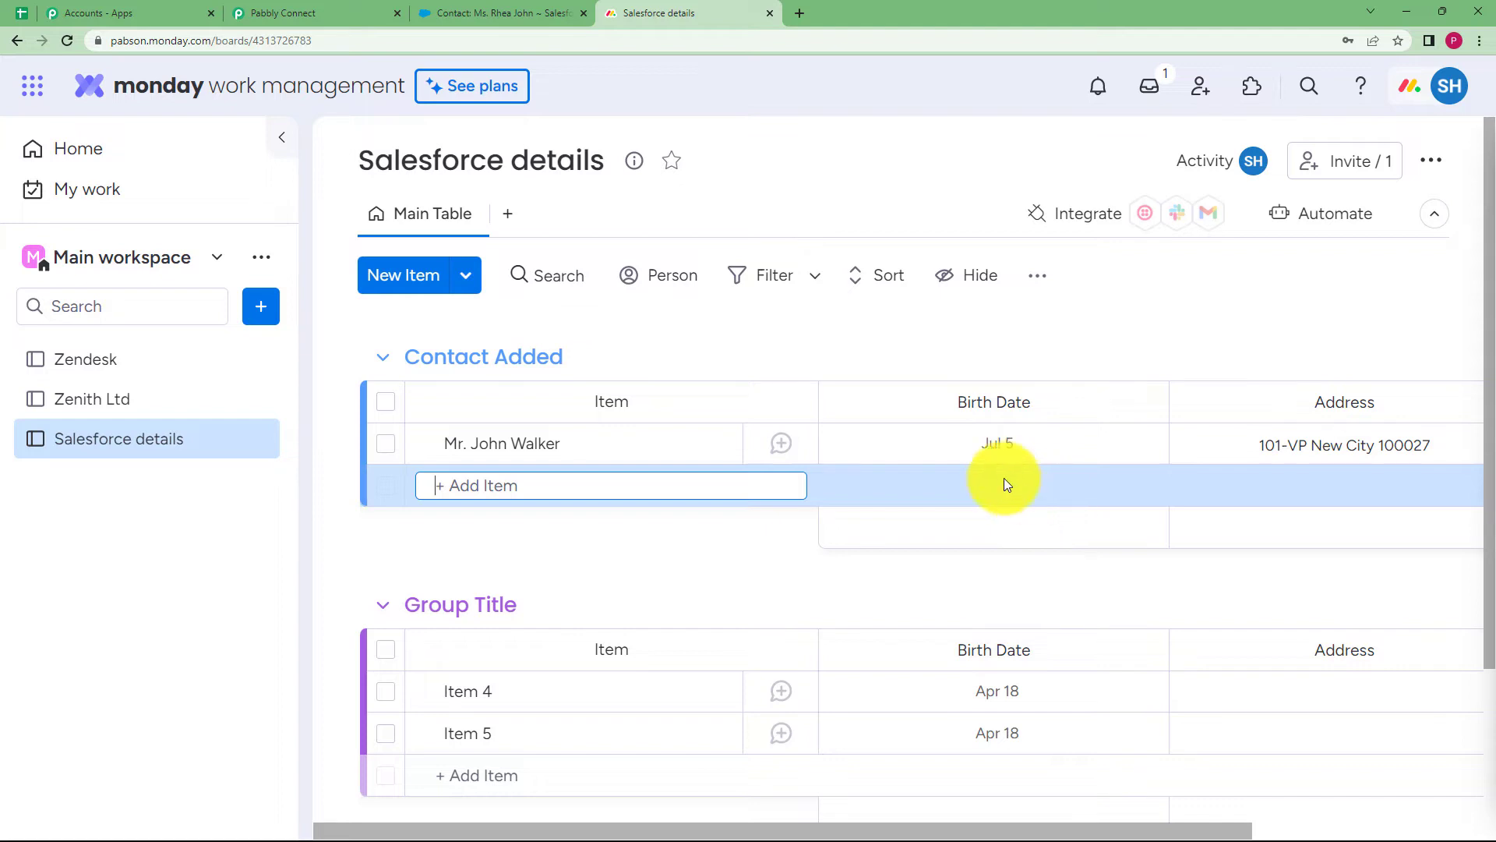
pyautogui.click(265, 12)
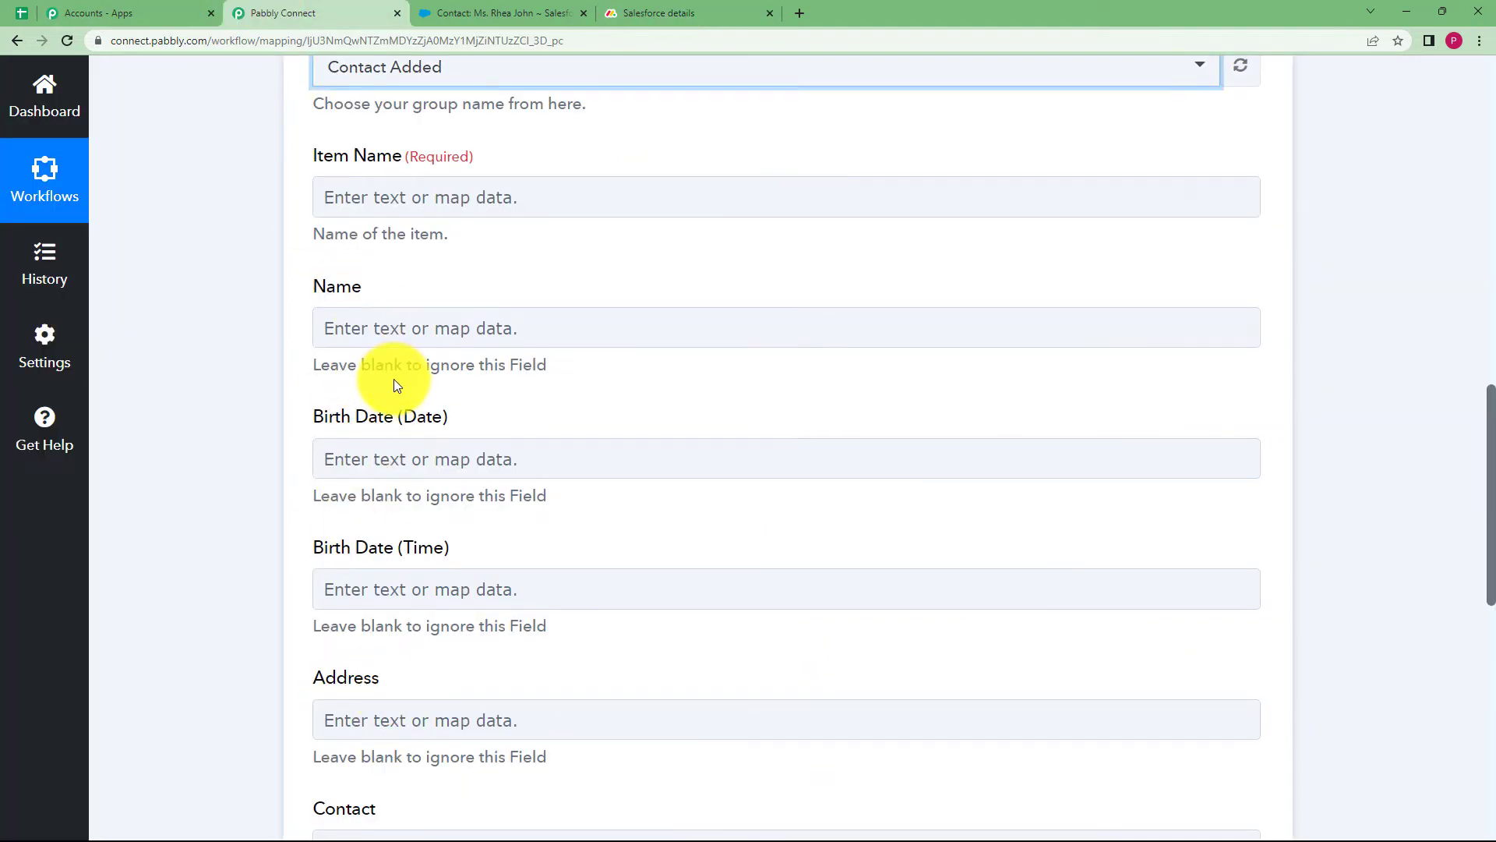
# Map the contact's Salutation and Name from Salesforce: New Contact into Item Name
pyautogui.click(427, 186)
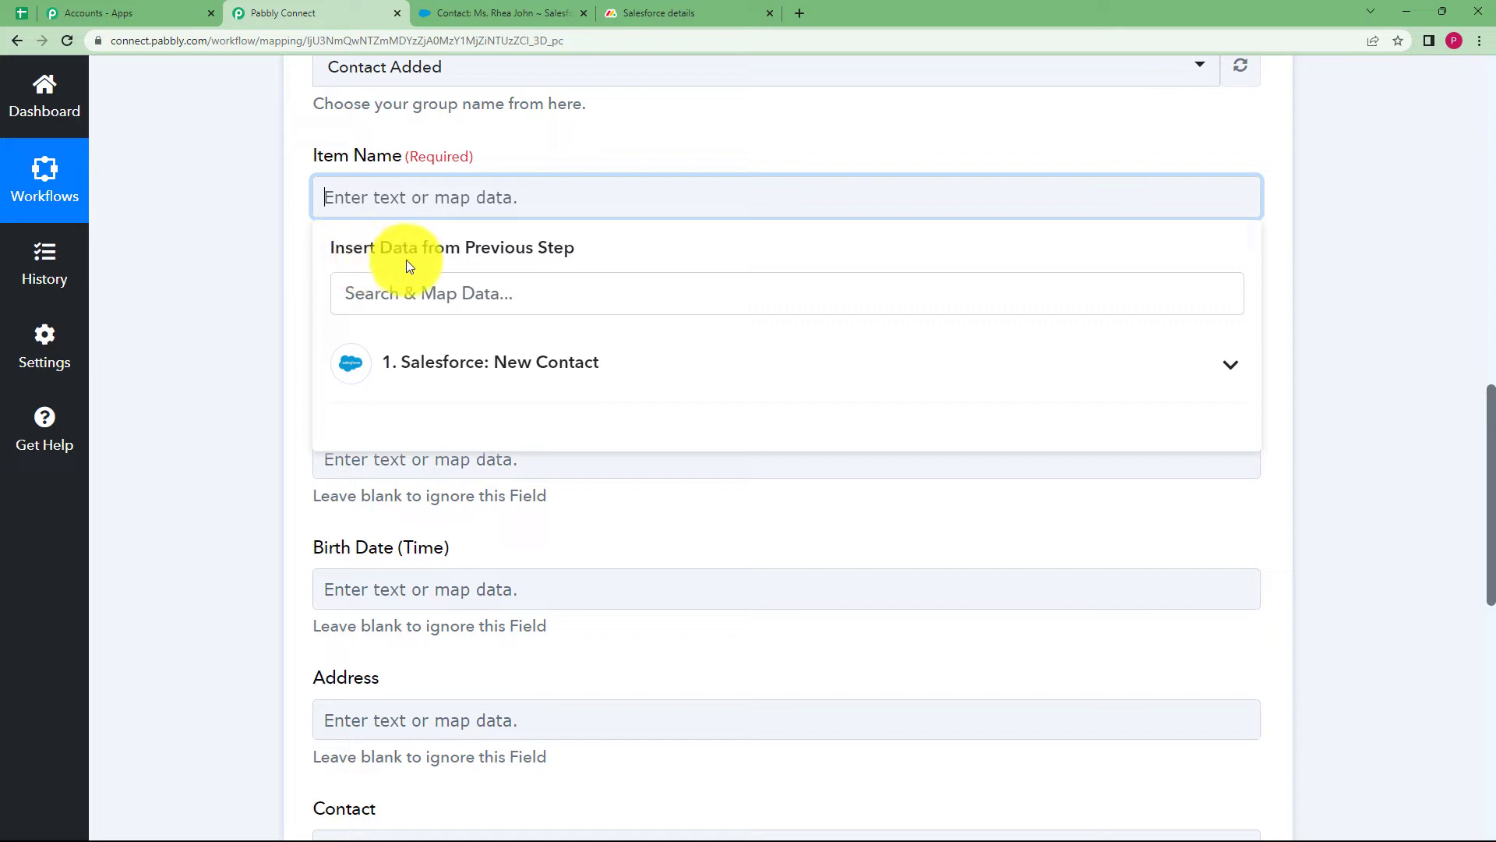
pyautogui.click(537, 364)
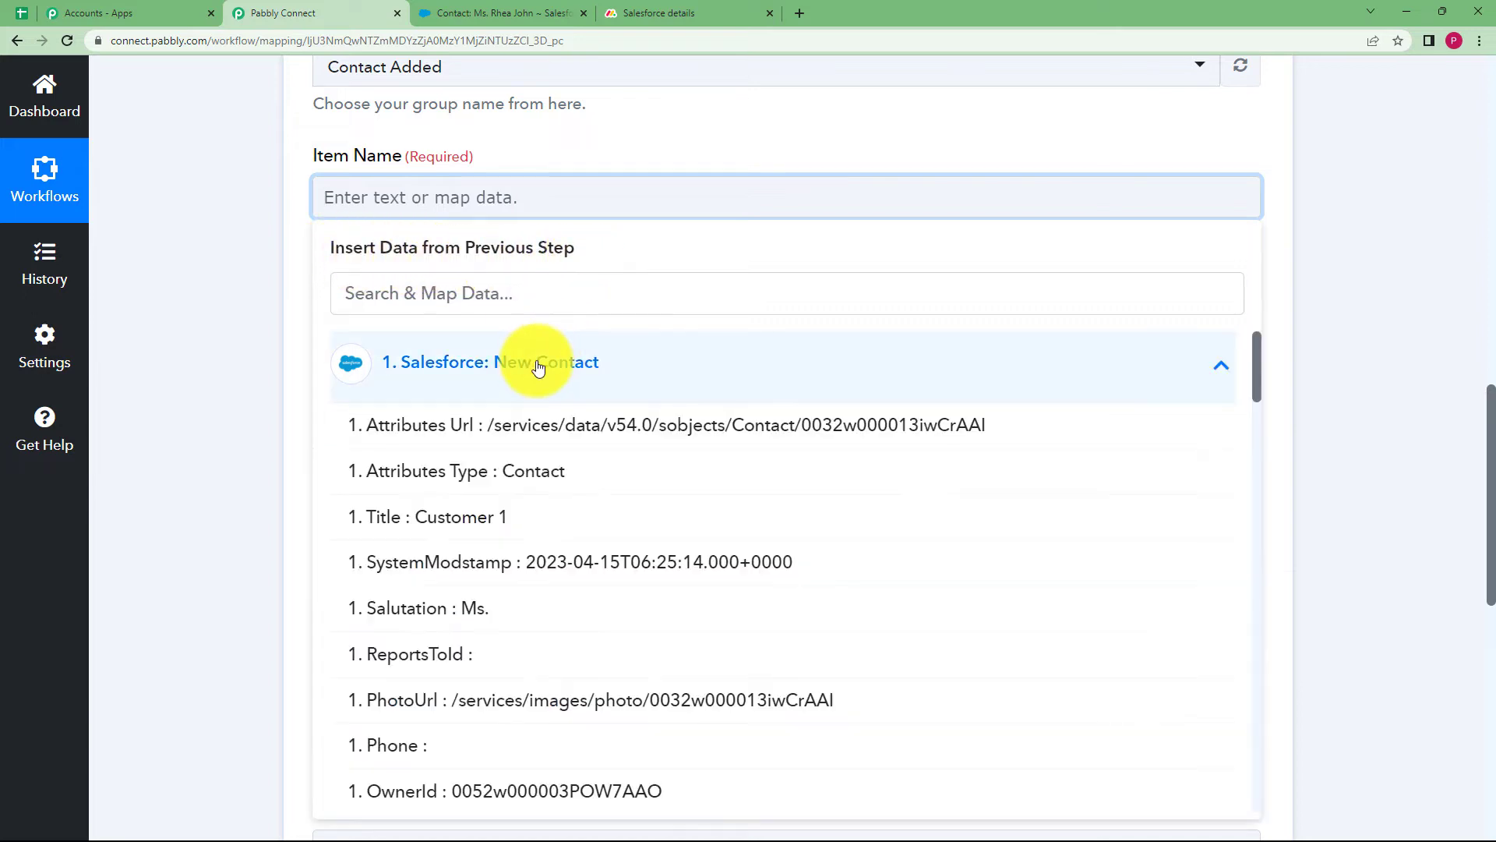
pyautogui.click(534, 609)
pyautogui.click(491, 208)
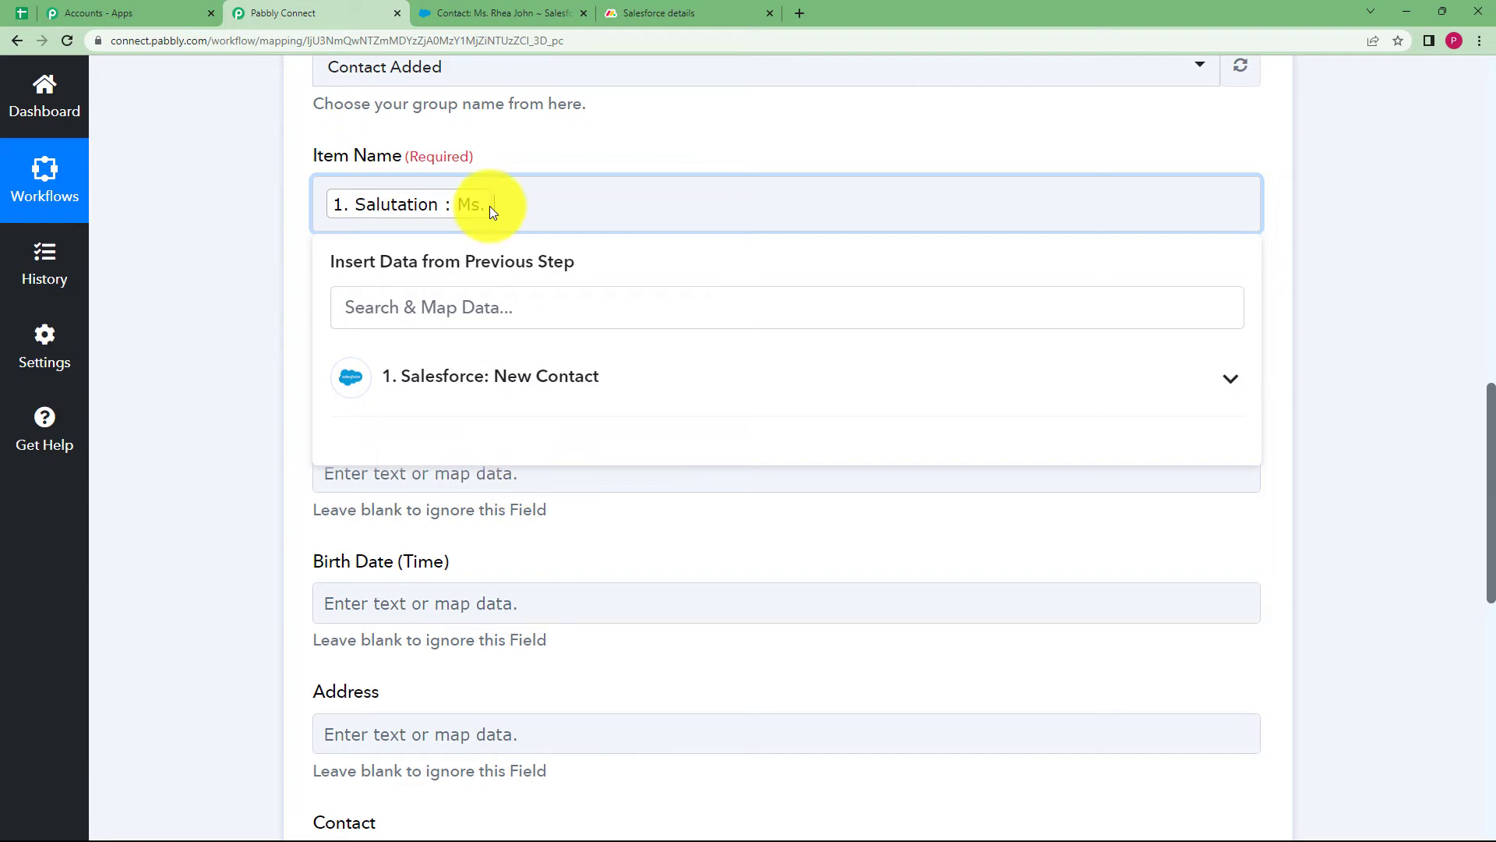
pyautogui.click(553, 400)
pyautogui.scroll(-8, 545, 568)
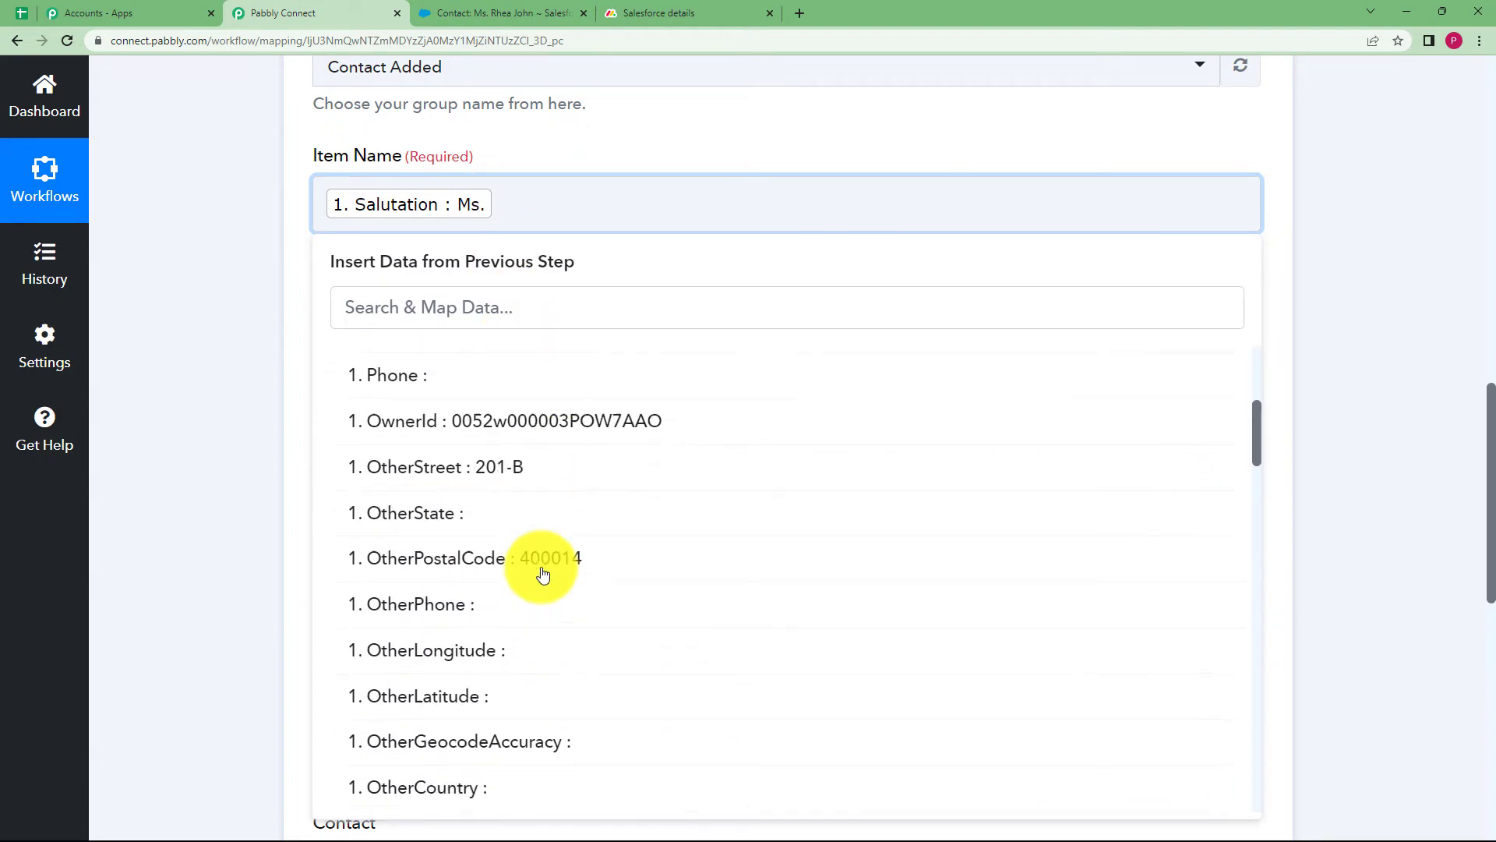
pyautogui.scroll(-6, 543, 574)
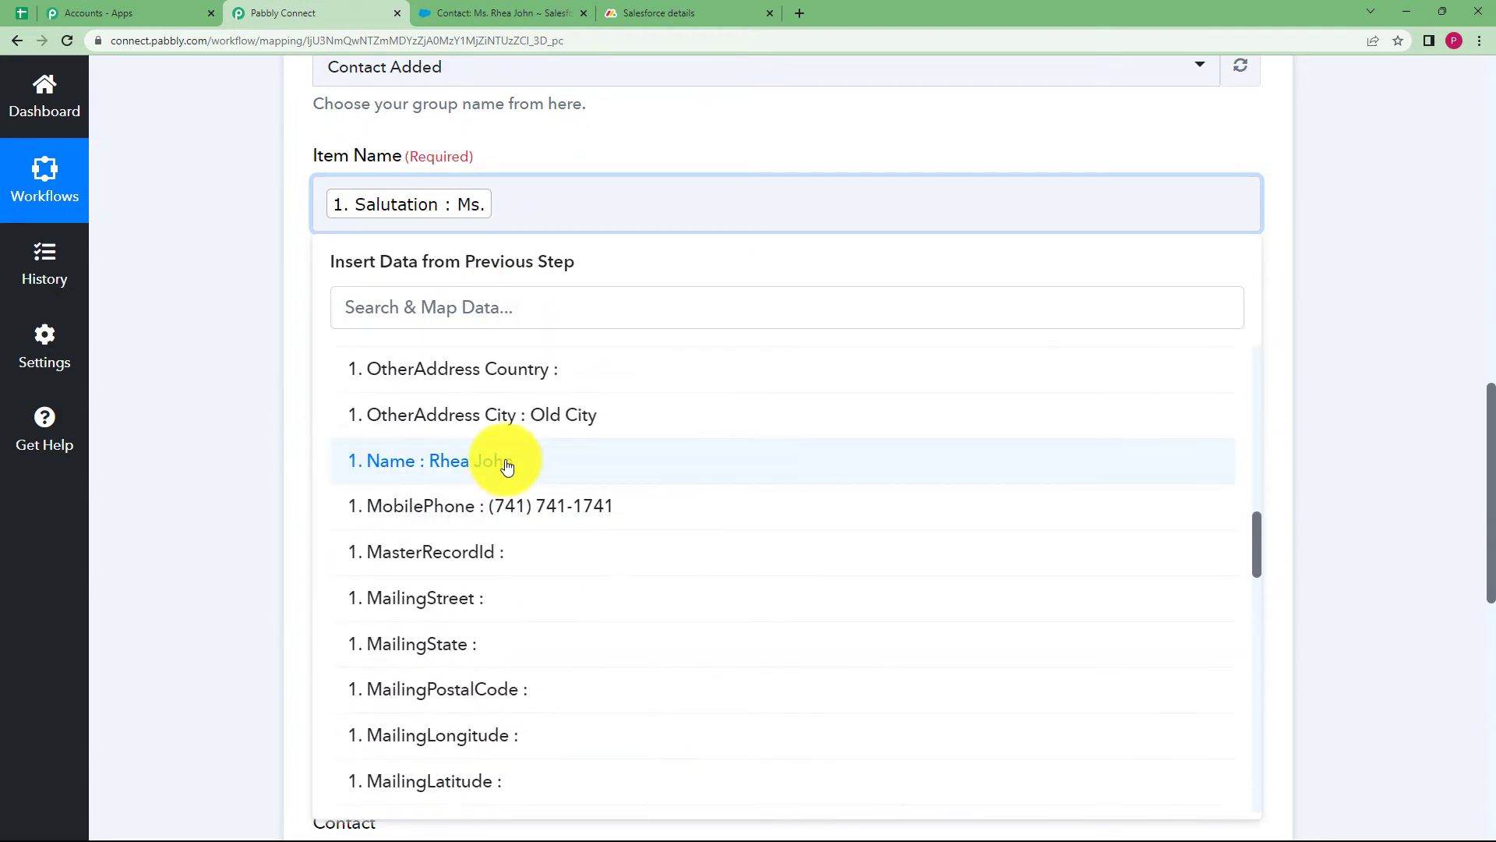
pyautogui.click(503, 460)
pyautogui.click(292, 337)
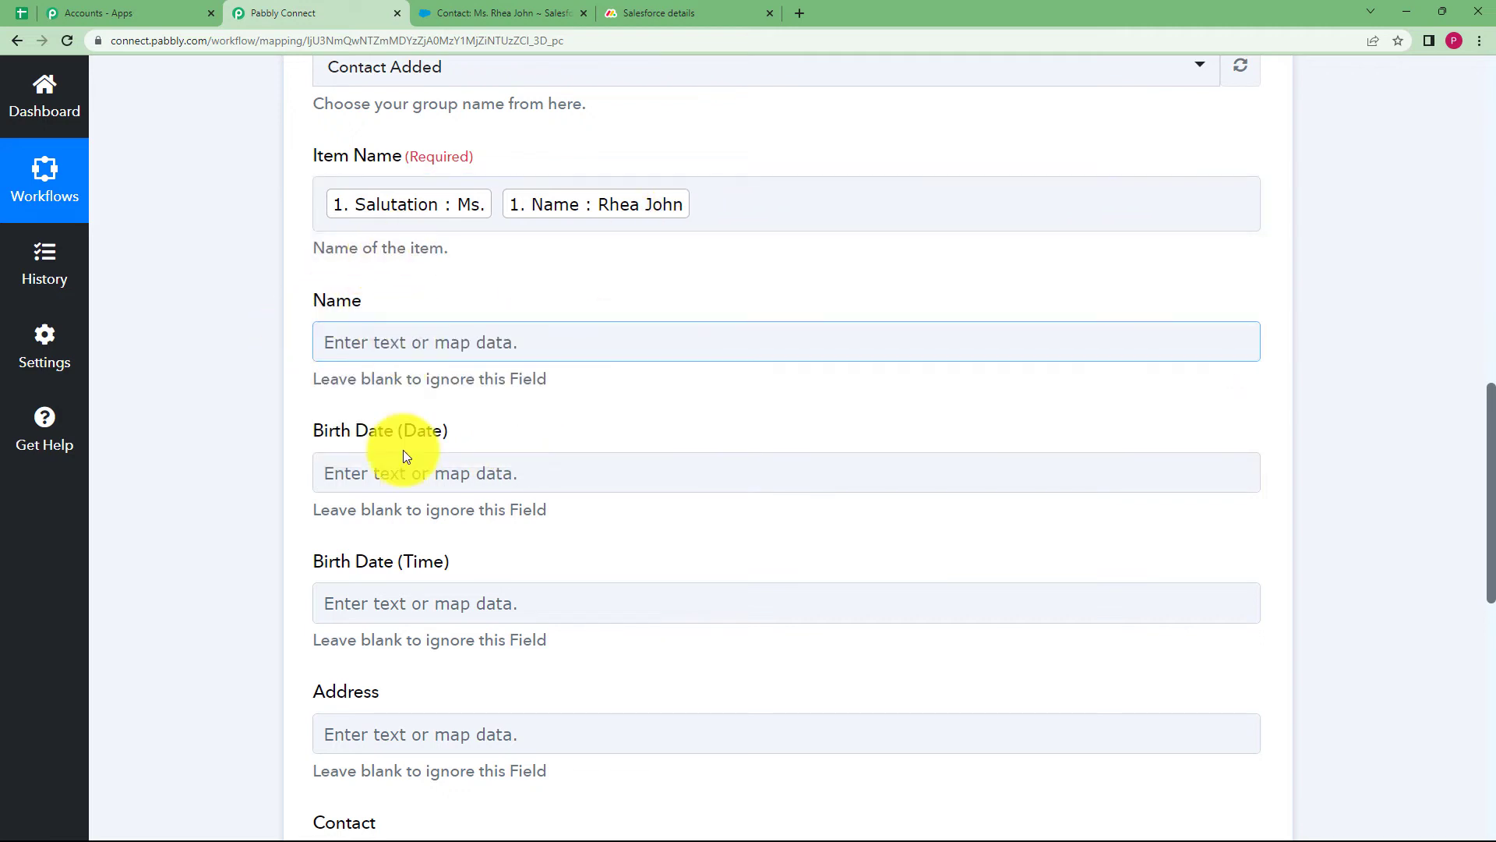
# Map the contact's Birthdate (2023-07-13) into the Birth Date (Date) field
pyautogui.click(403, 458)
pyautogui.scroll(-1, 347, 338)
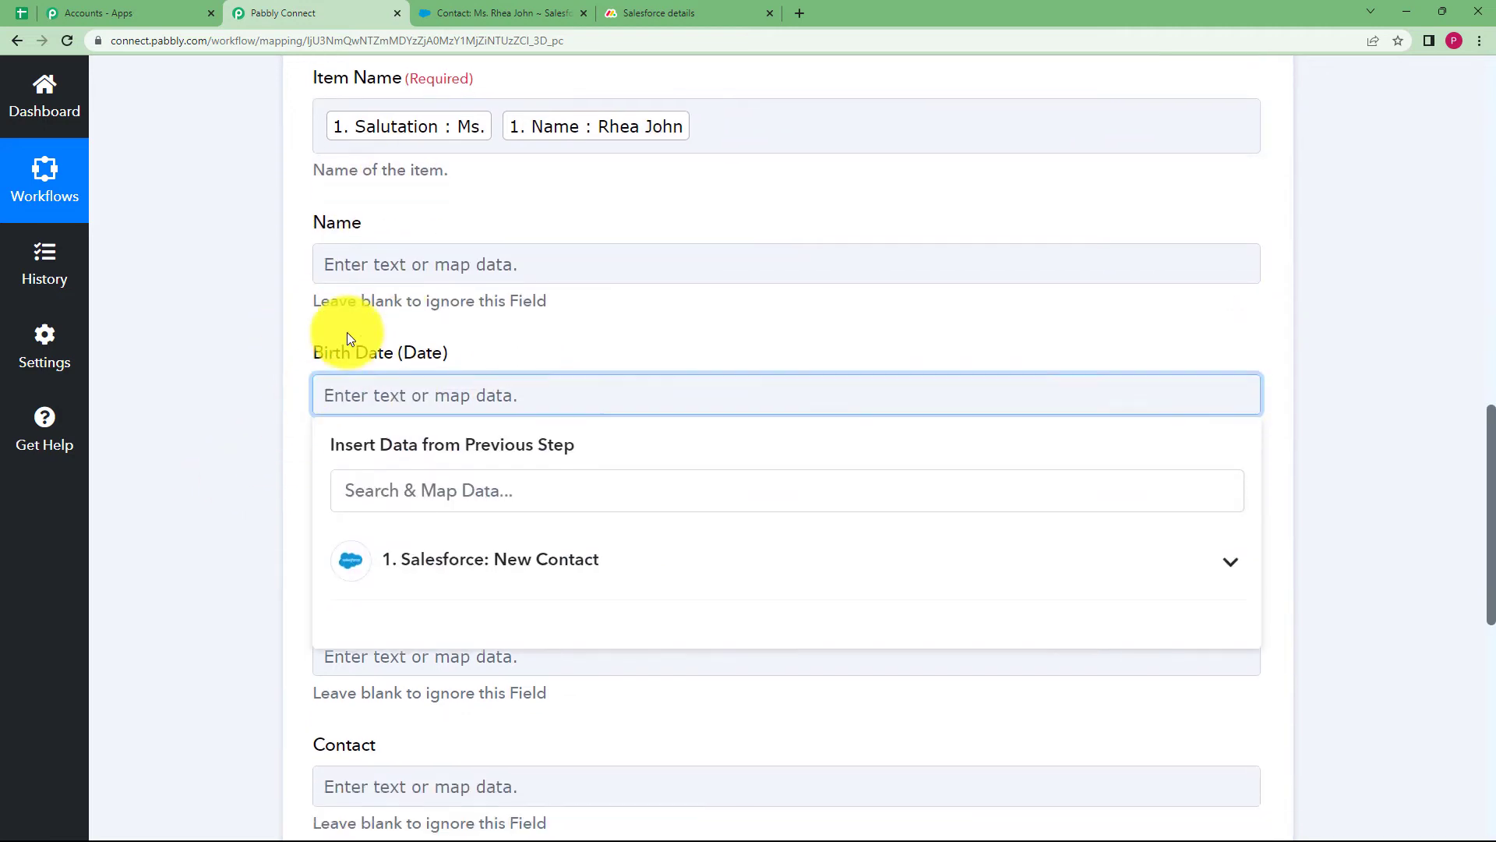
pyautogui.click(476, 560)
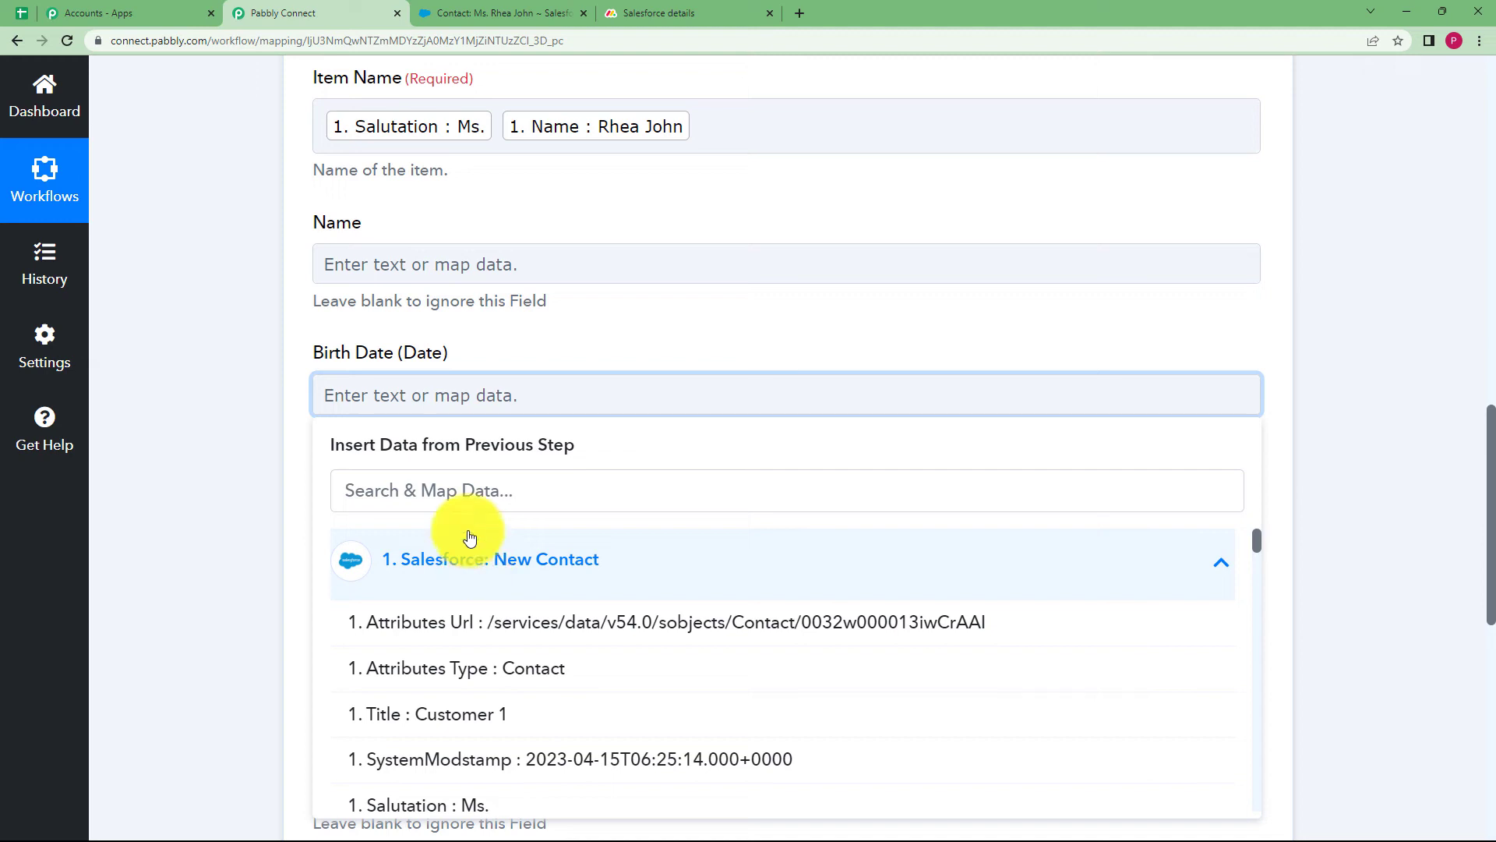
pyautogui.click(463, 485)
pyautogui.write('202')
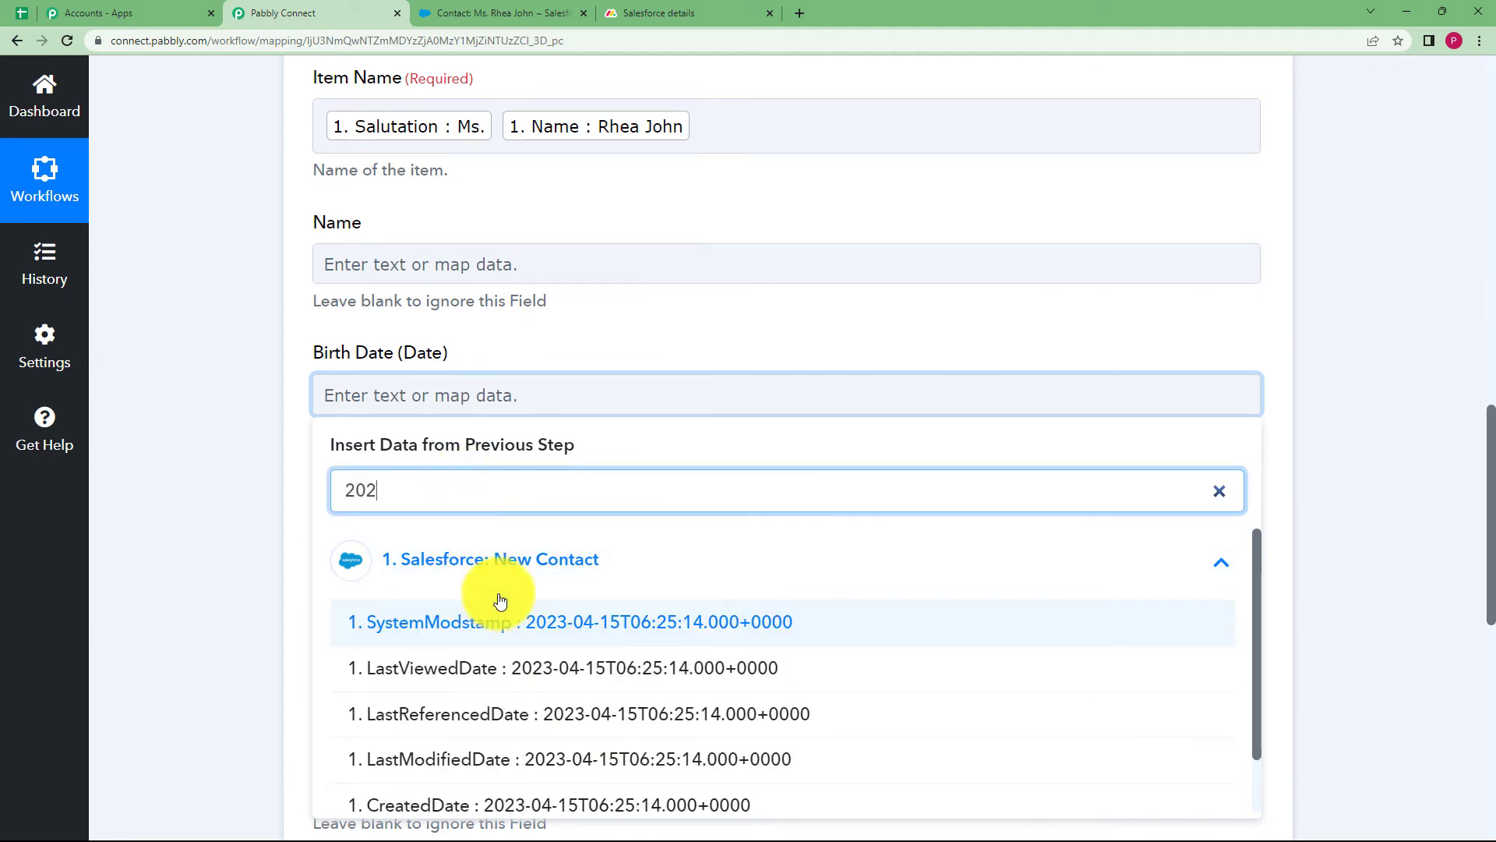
pyautogui.press('BackSpace')
pyautogui.press('BackSpace')
pyautogui.press('BackSpace')
pyautogui.write('date')
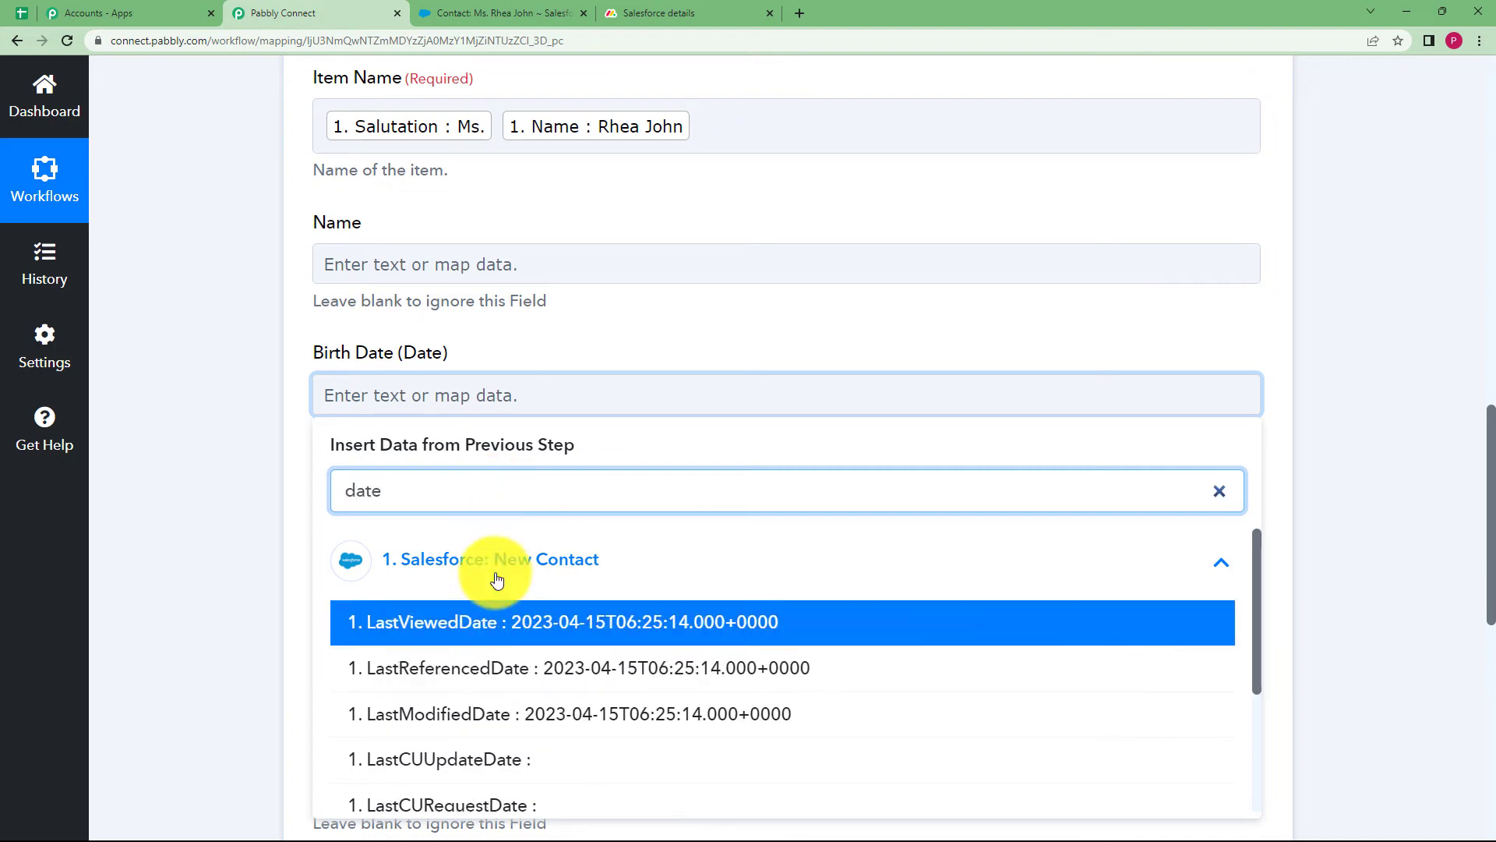
pyautogui.scroll(-1, 515, 650)
pyautogui.scroll(-3, 514, 651)
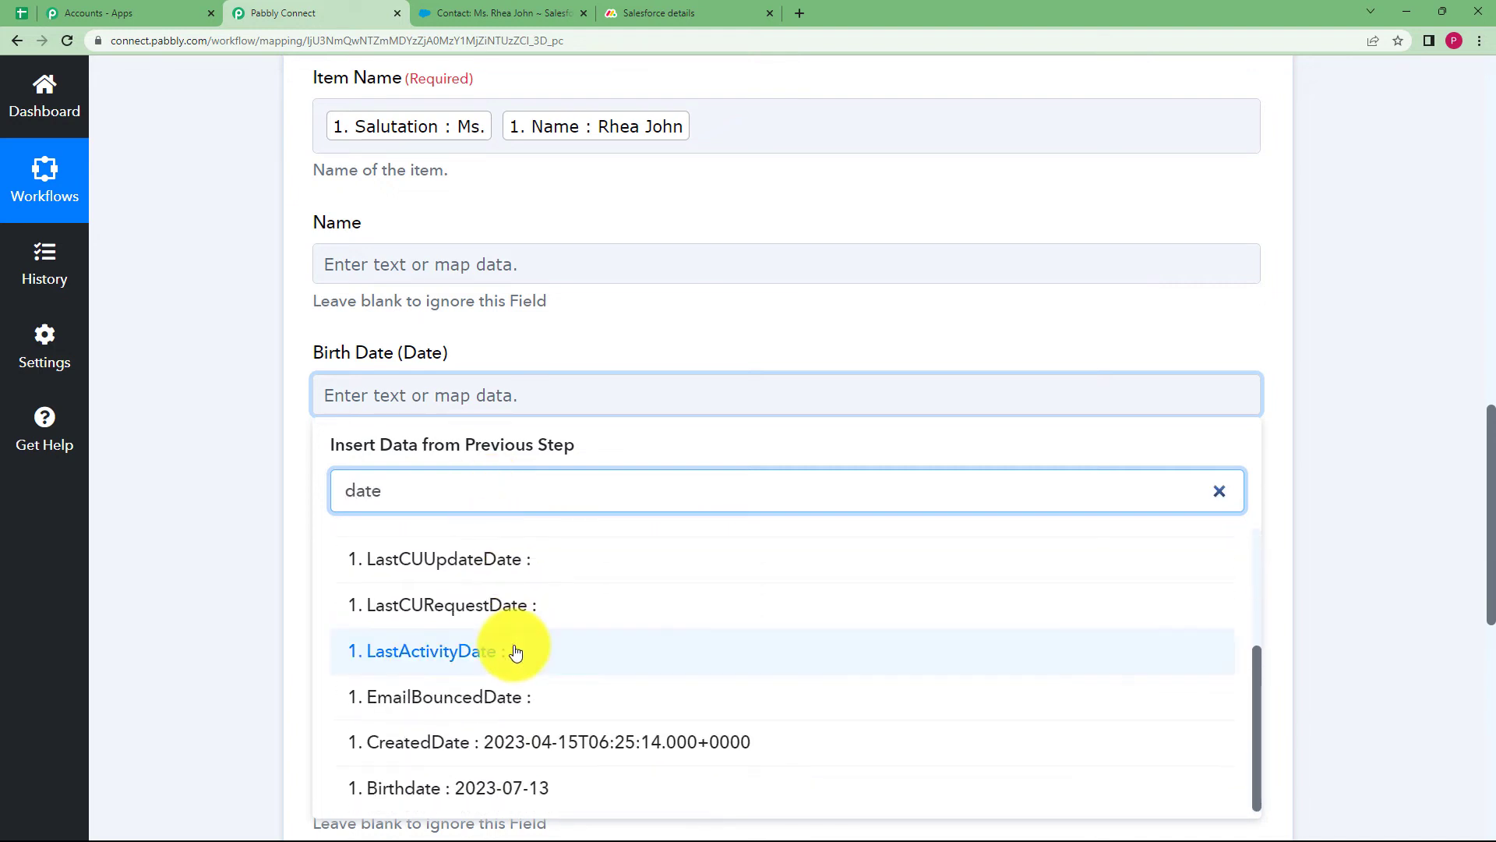
pyautogui.click(510, 788)
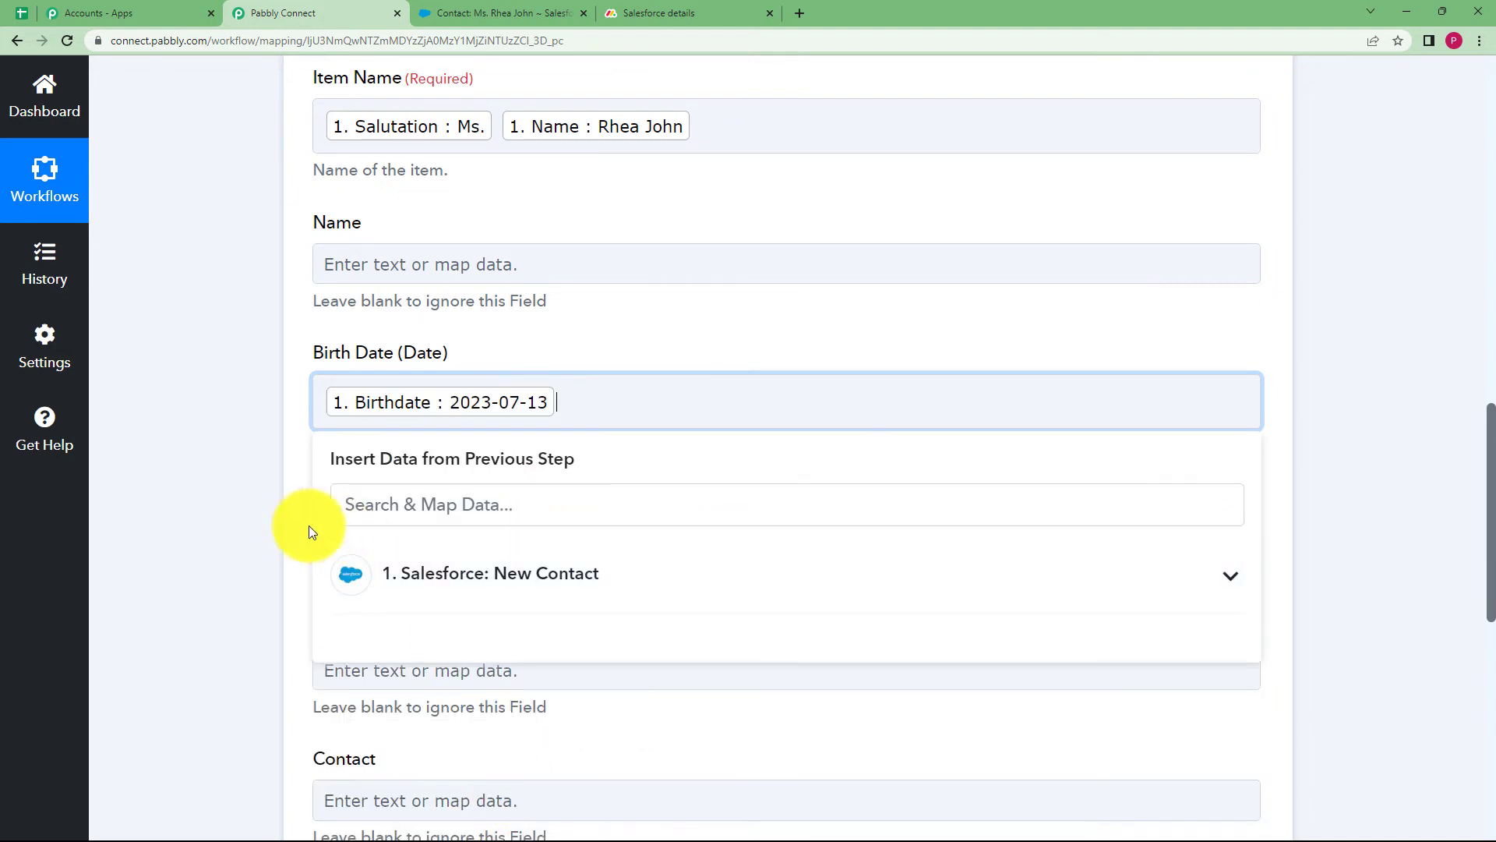
pyautogui.click(336, 523)
pyautogui.scroll(-3, 347, 558)
pyautogui.click(386, 436)
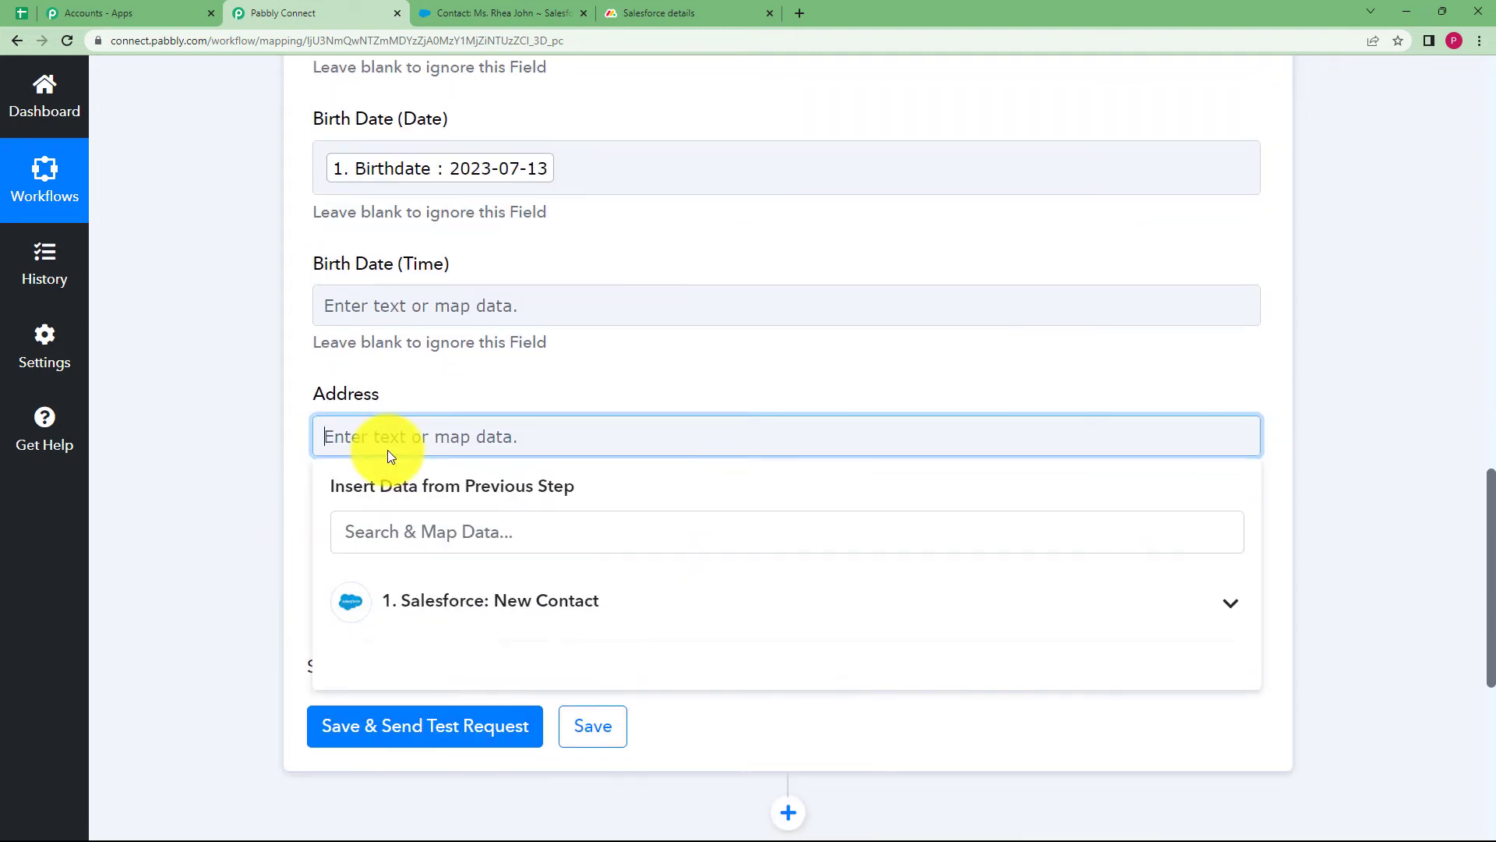
# Fill Address with the contact's OtherAddress Street, OtherCity and OtherPostalCode
pyautogui.click(433, 583)
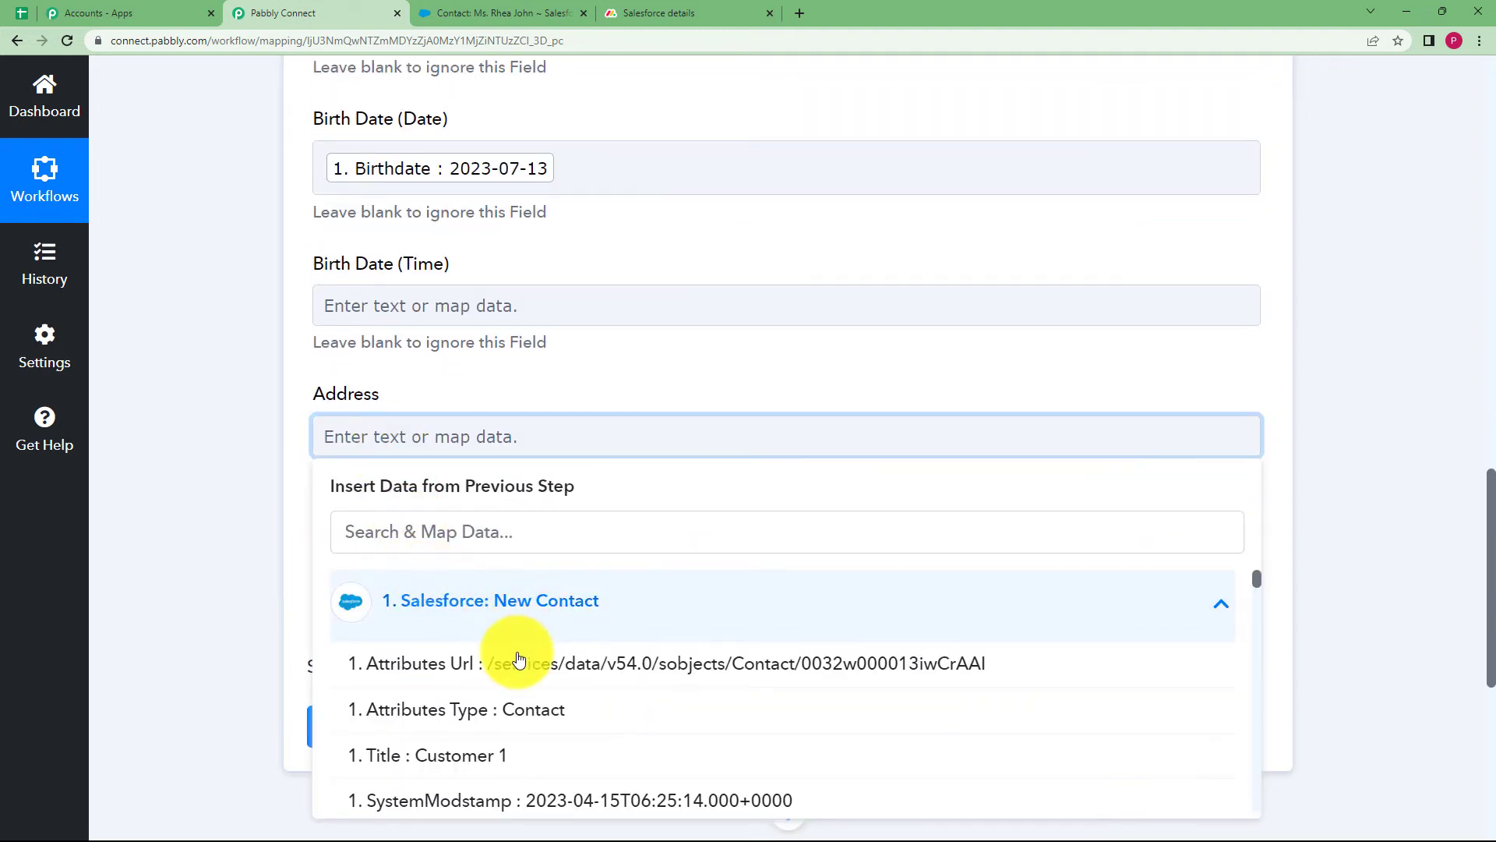
pyautogui.click(402, 533)
pyautogui.write('201')
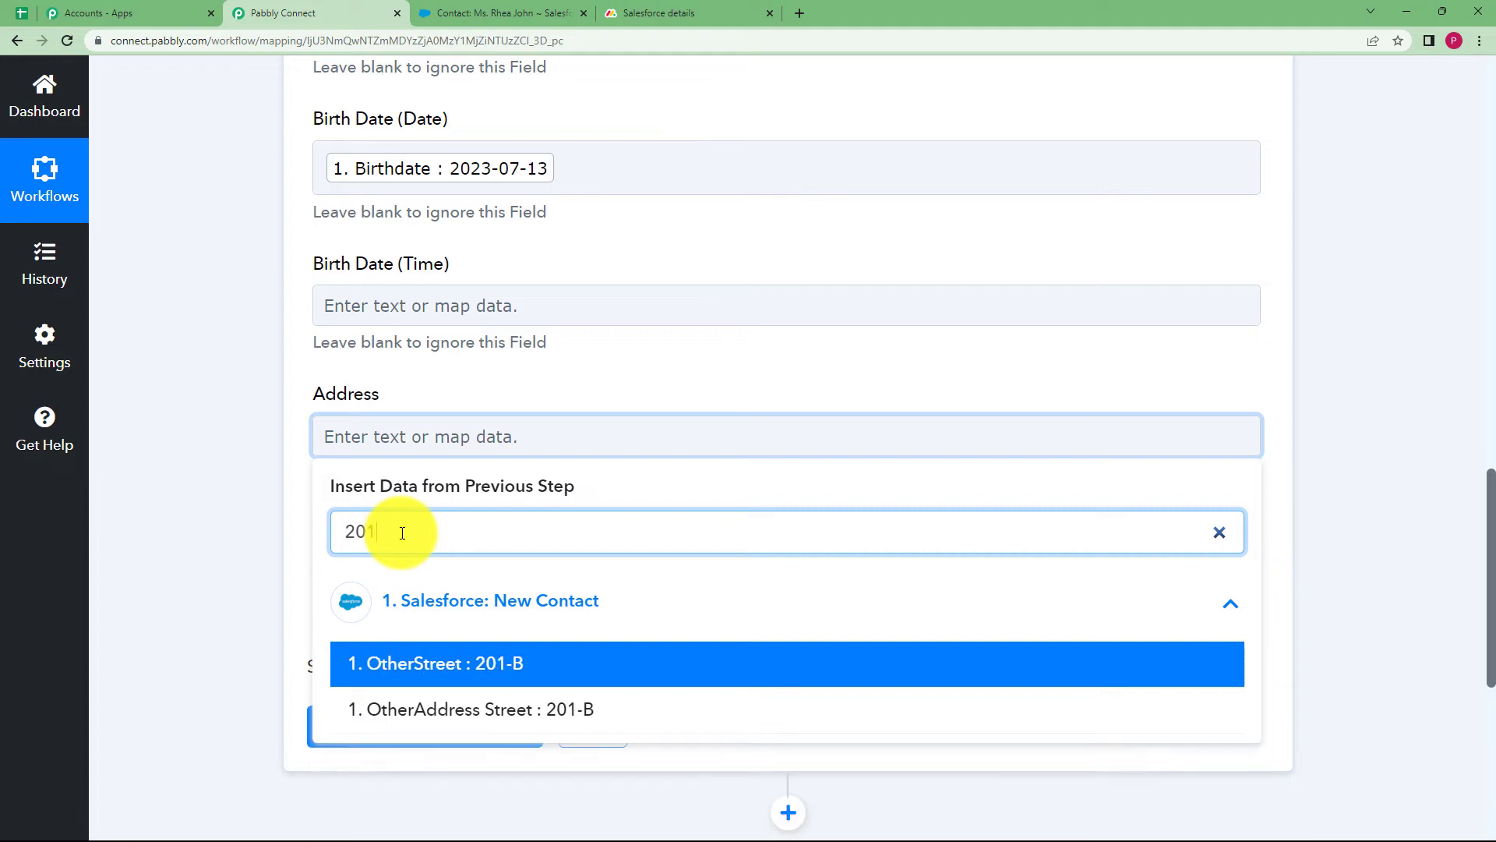
pyautogui.click(510, 711)
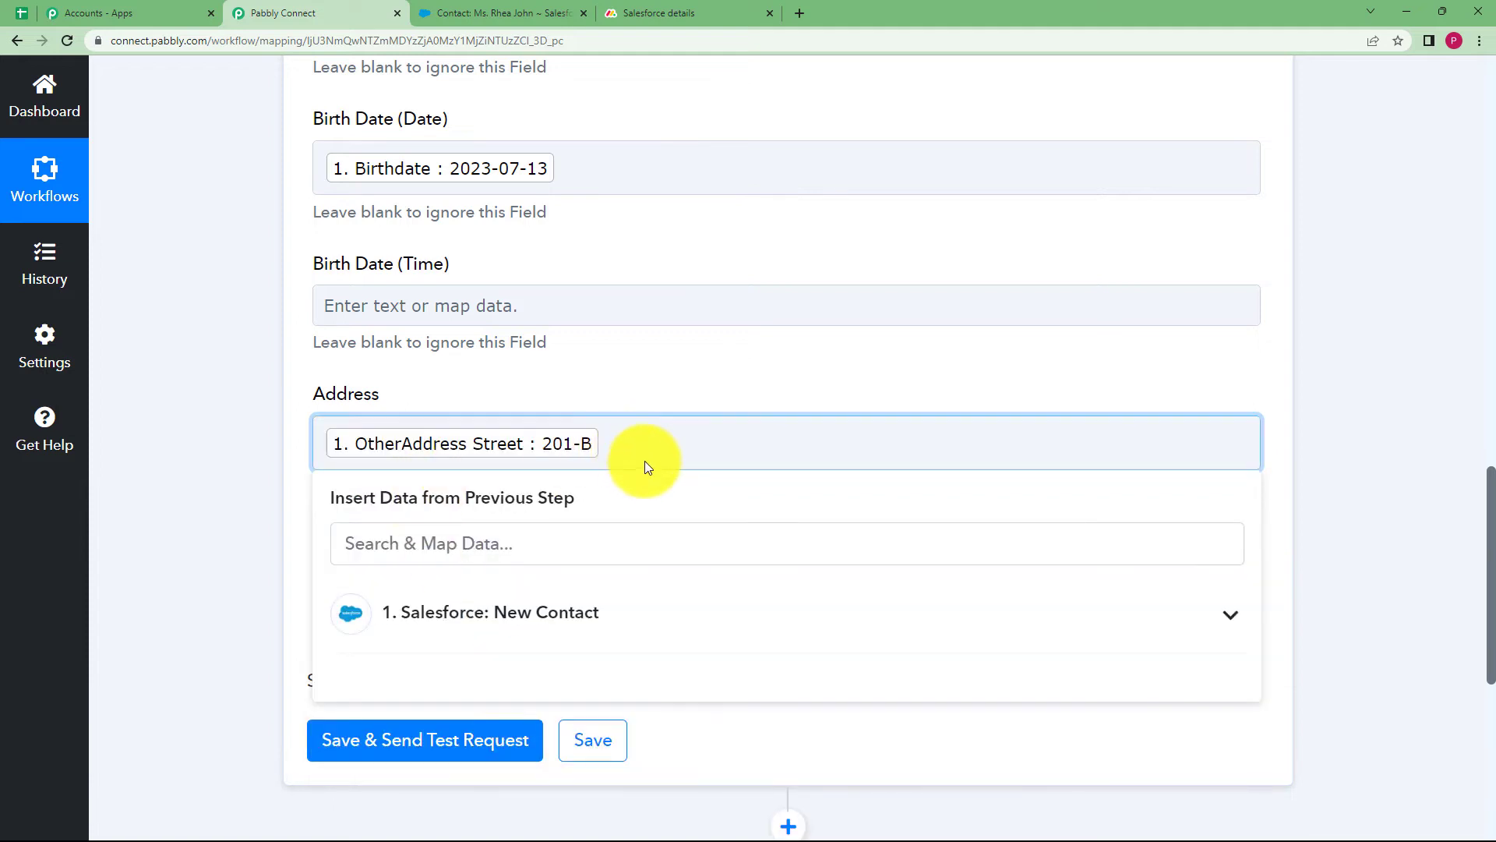
pyautogui.click(581, 615)
pyautogui.click(573, 553)
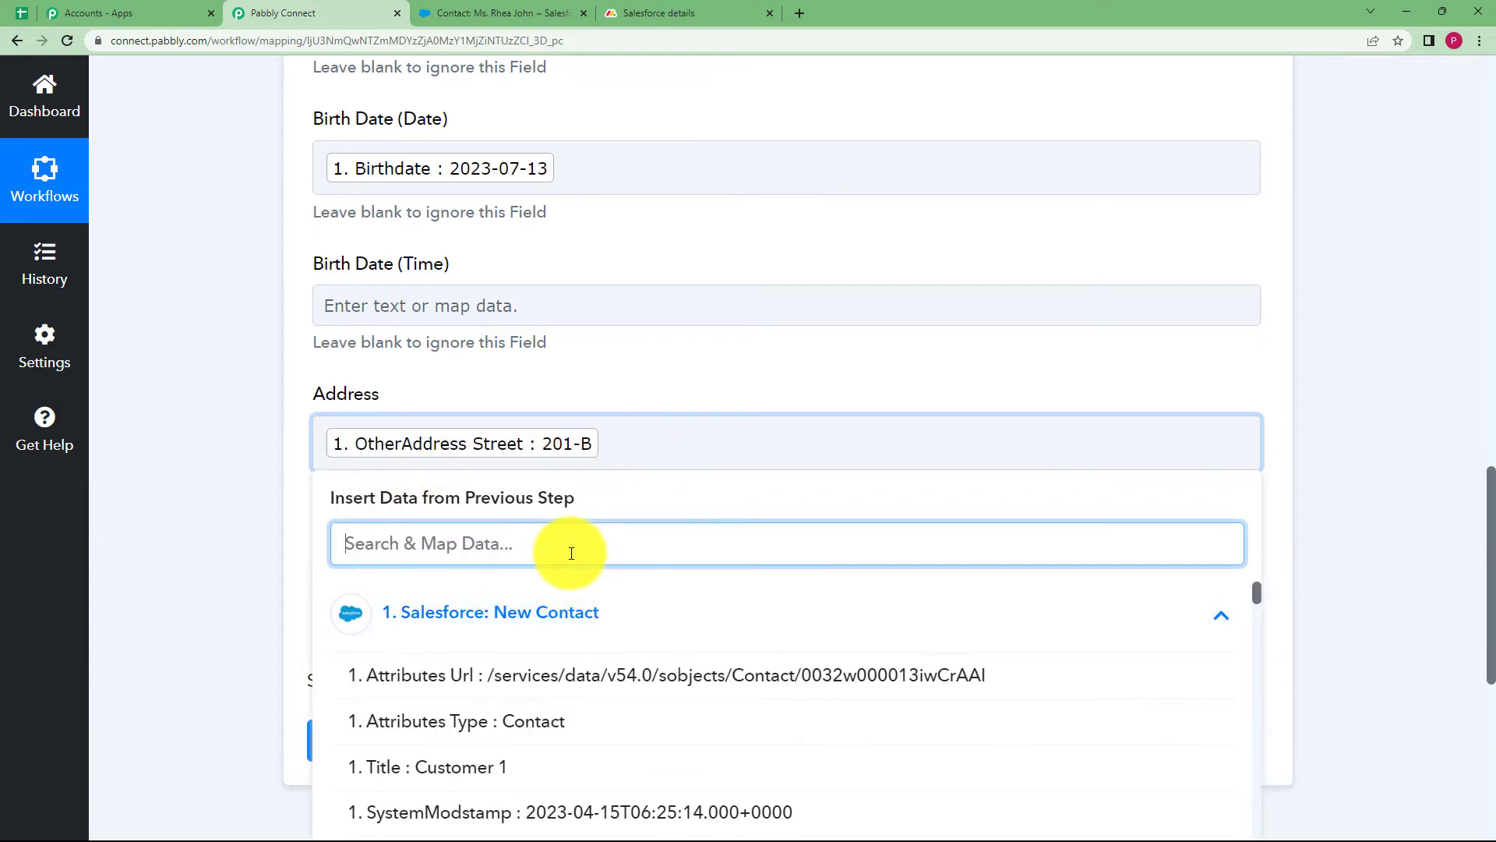
pyautogui.write('city')
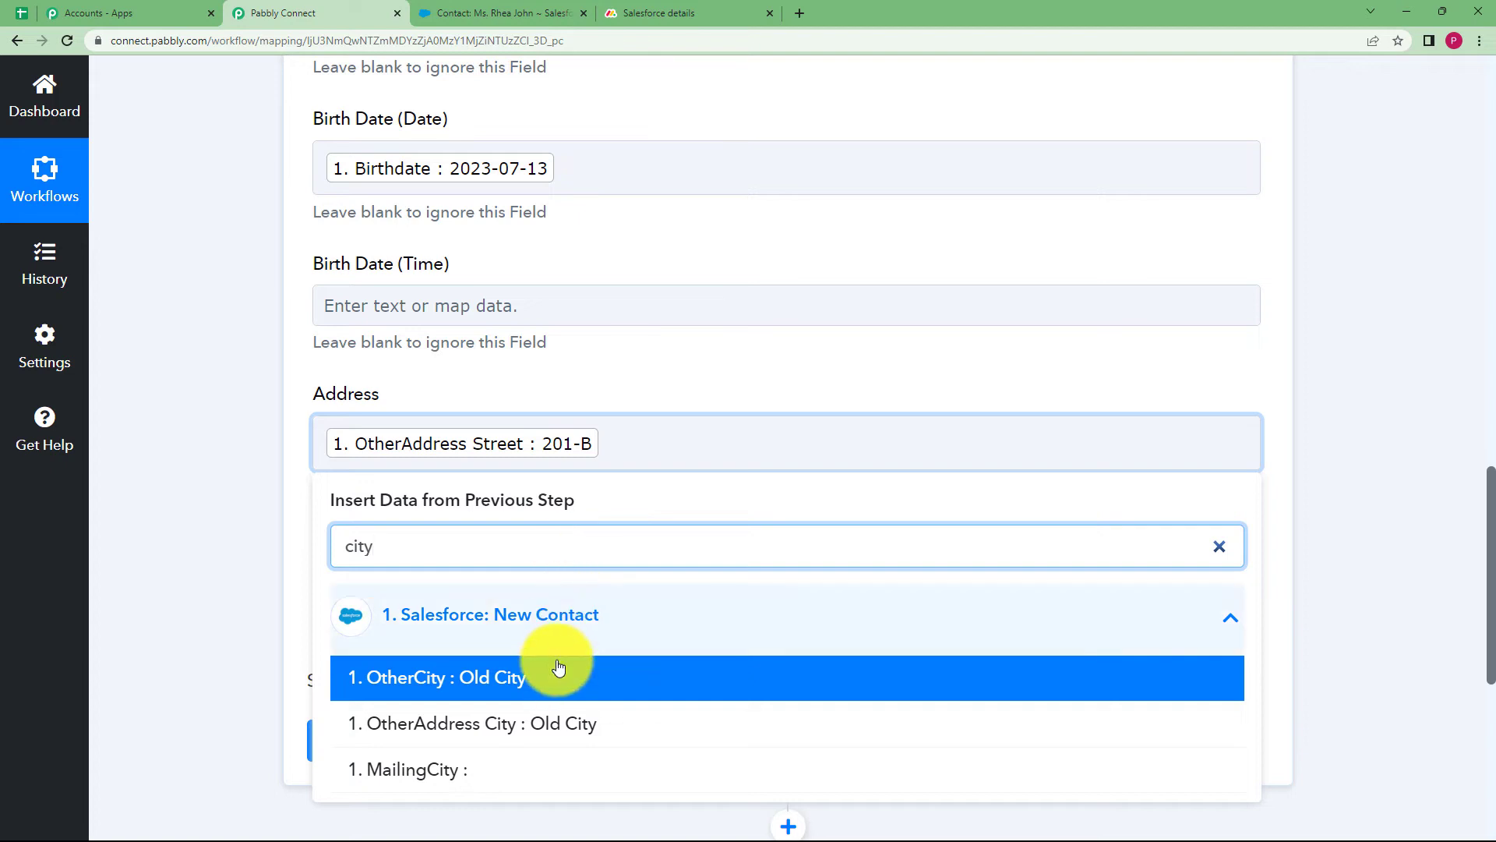
pyautogui.click(601, 676)
pyautogui.click(845, 444)
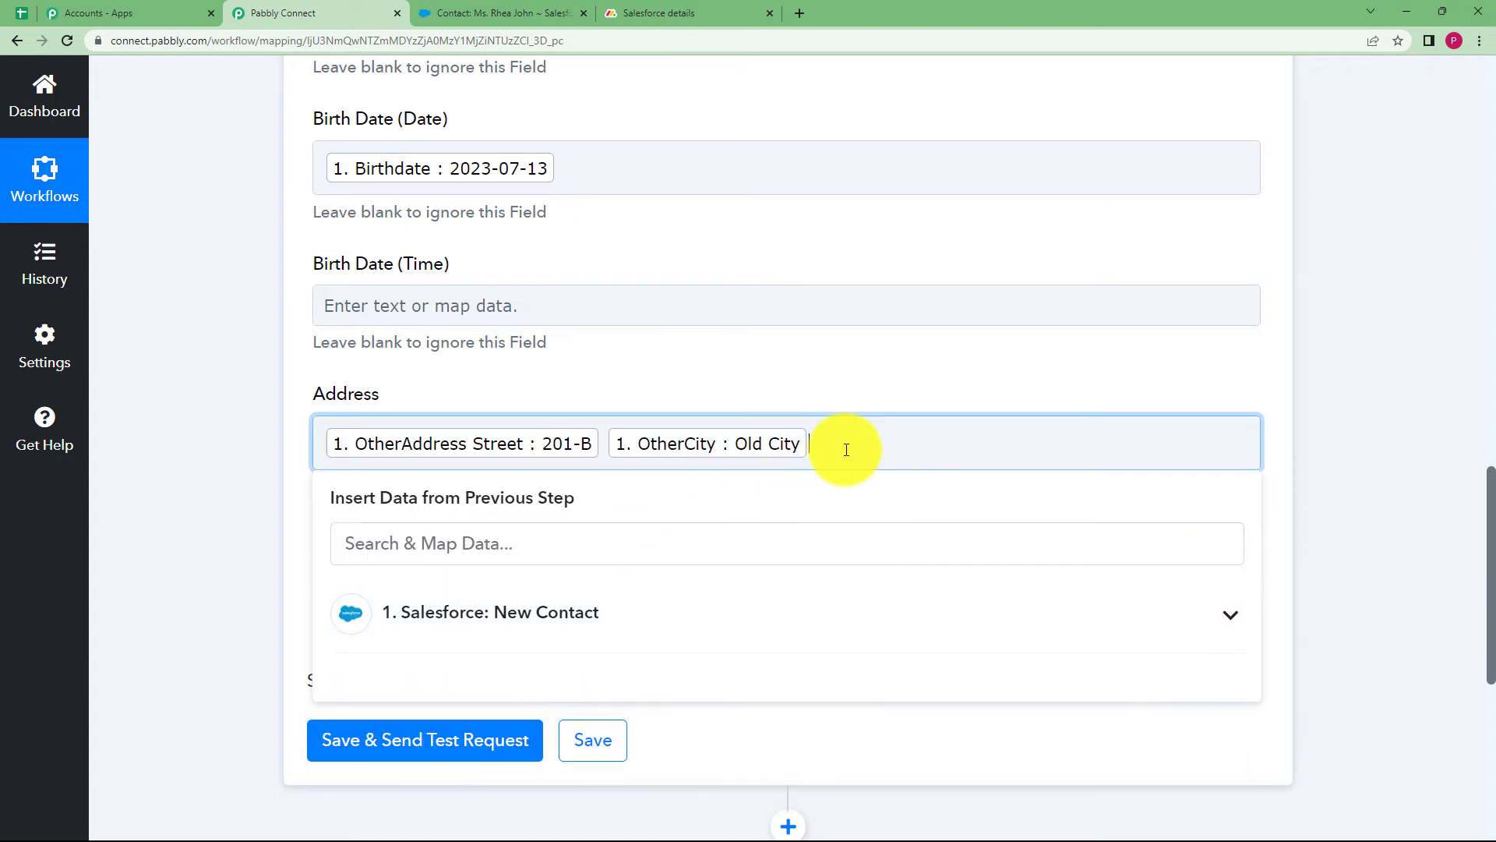
pyautogui.click(642, 615)
pyautogui.click(613, 547)
pyautogui.write('400')
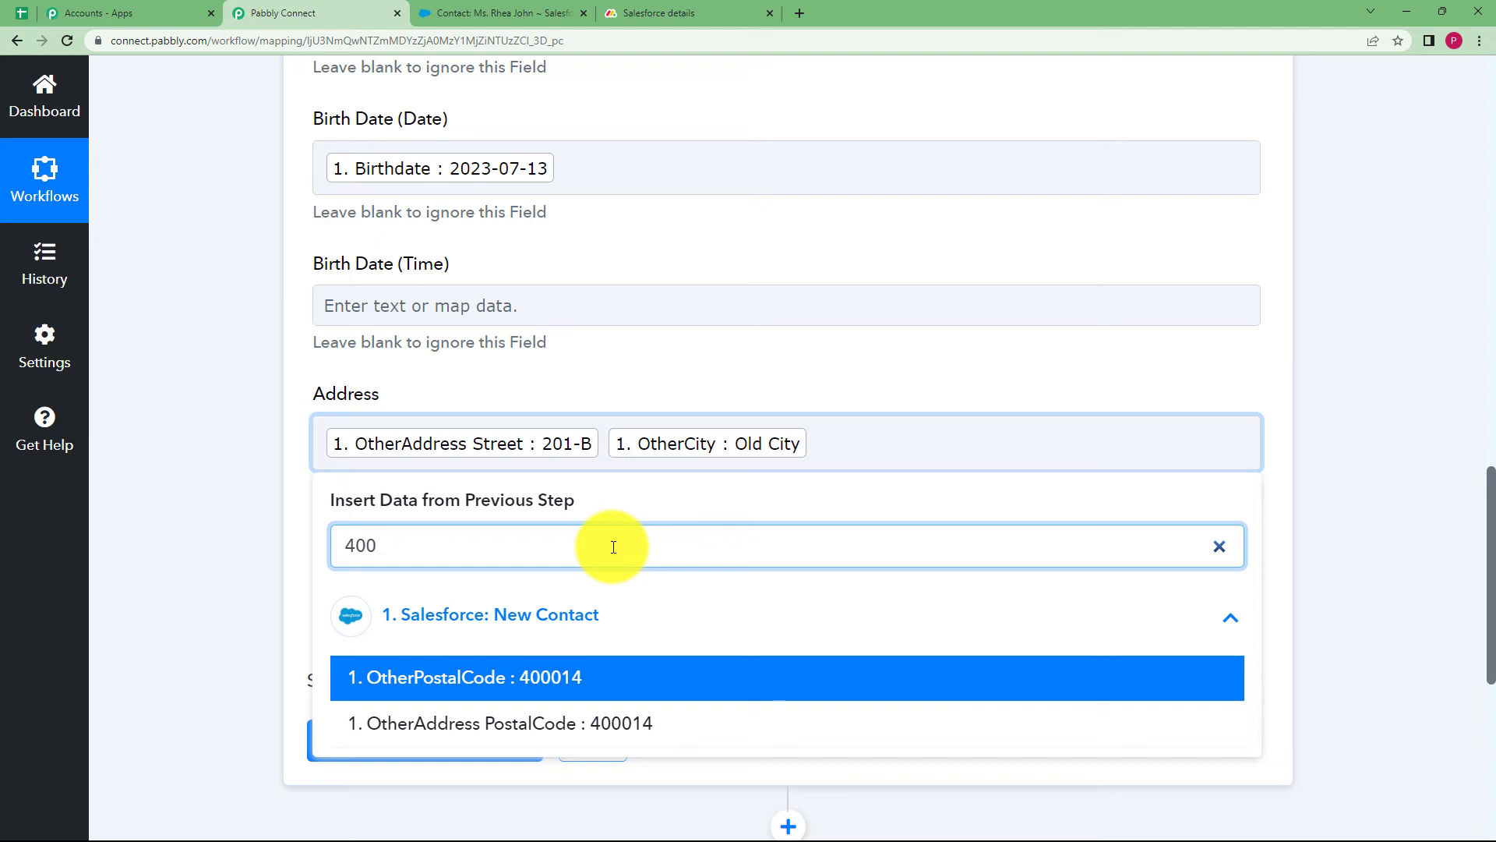
pyautogui.click(604, 685)
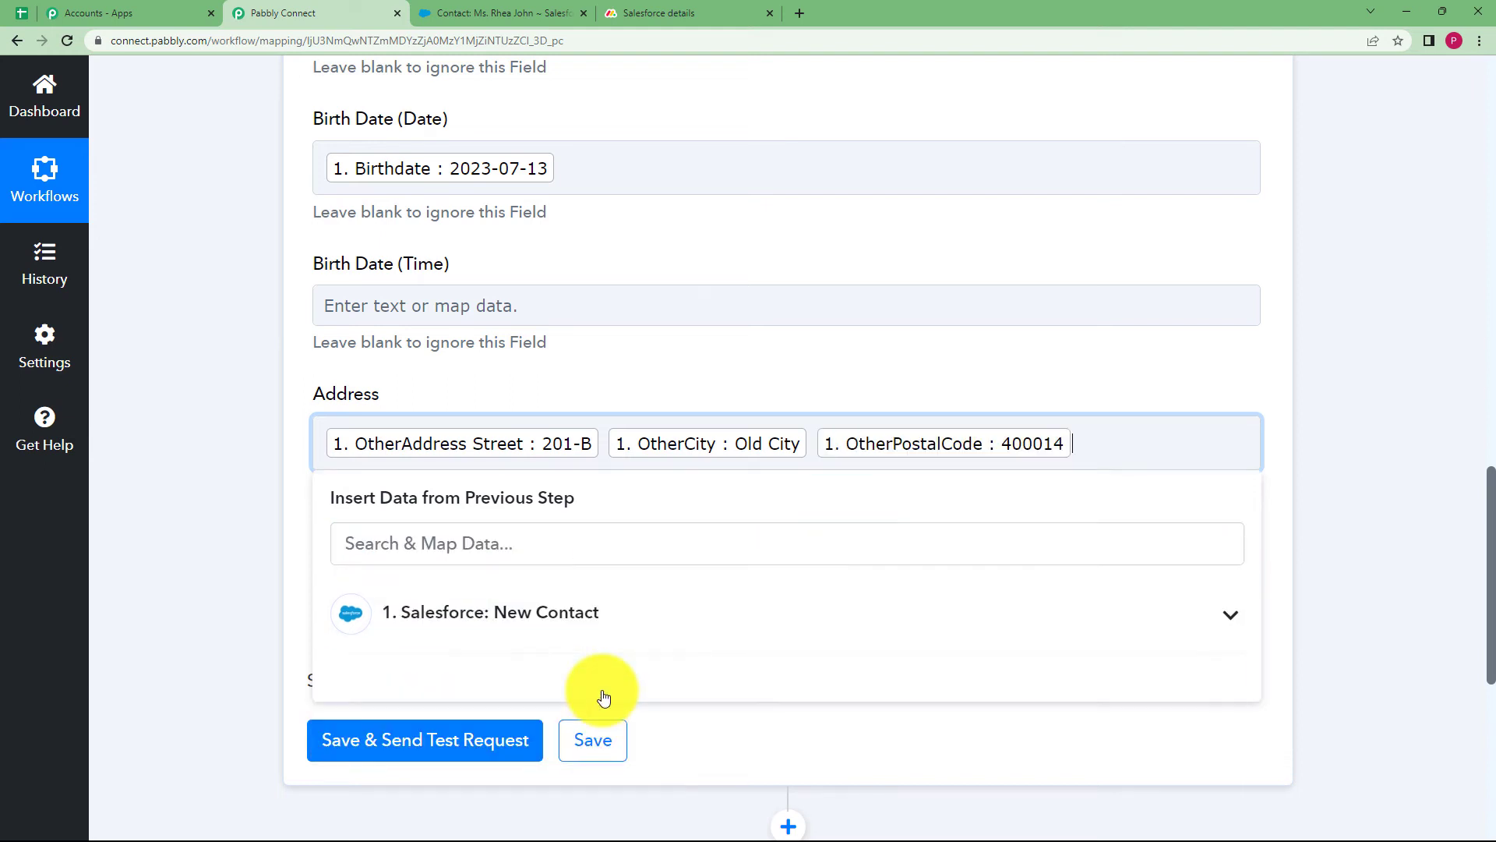
pyautogui.click(274, 438)
# Map MobilePhone into the Contact field and save with a test request
pyautogui.click(390, 568)
pyautogui.click(433, 681)
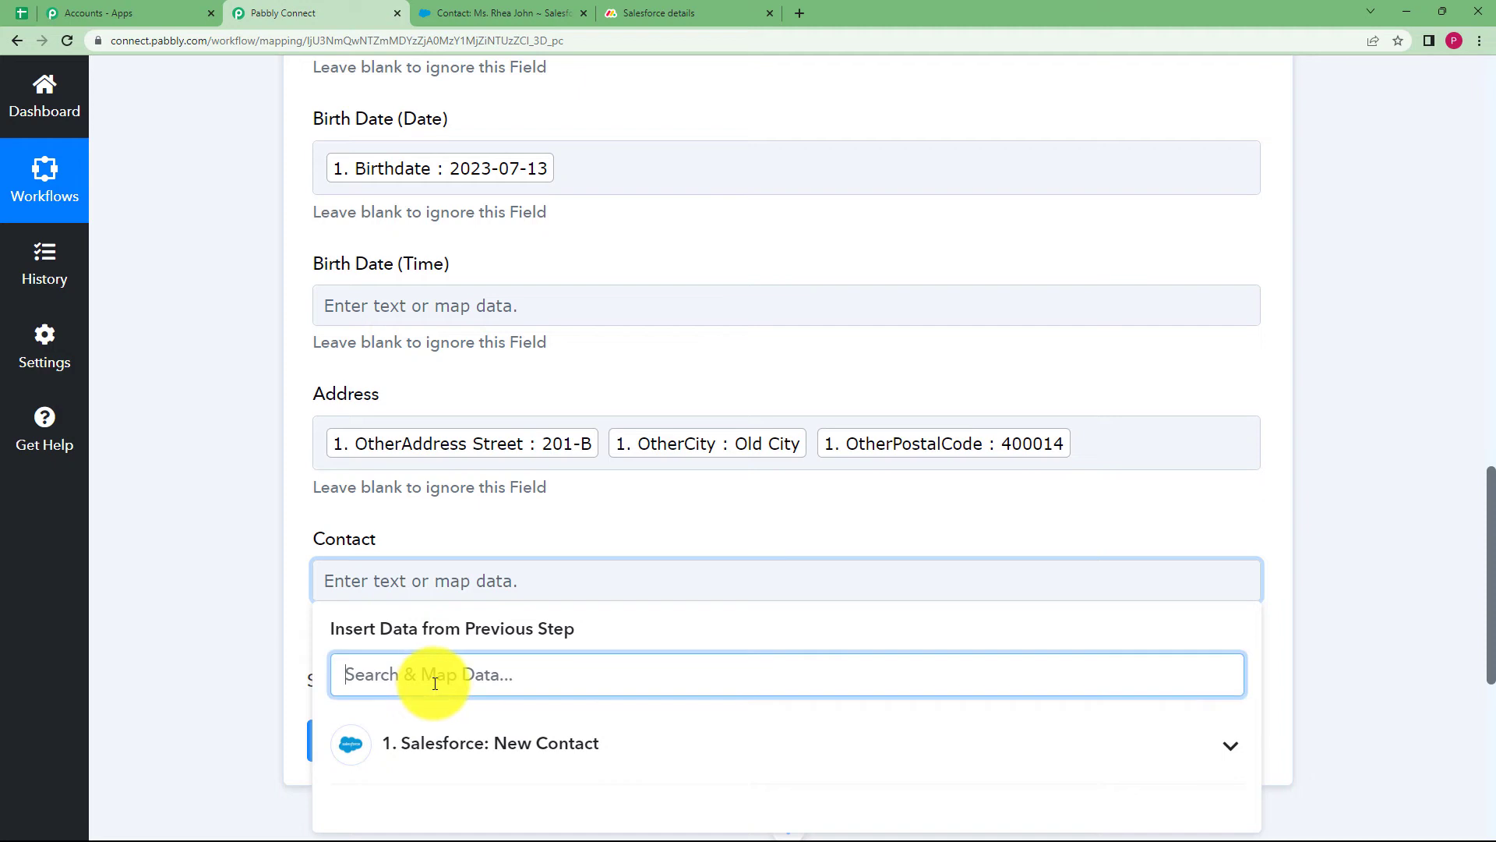
pyautogui.write('741')
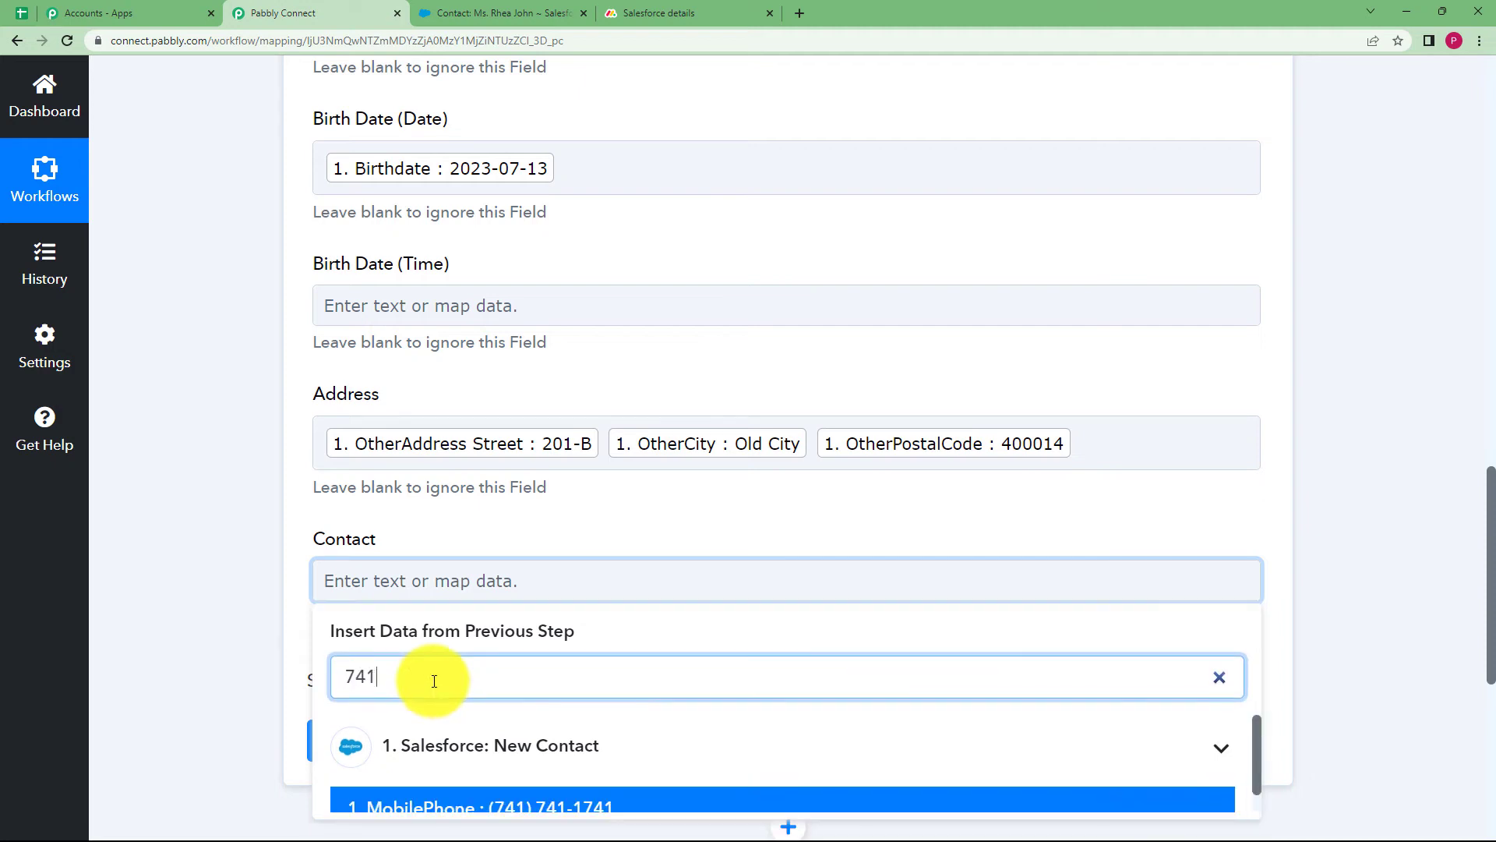
pyautogui.scroll(-4, 223, 628)
pyautogui.click(465, 504)
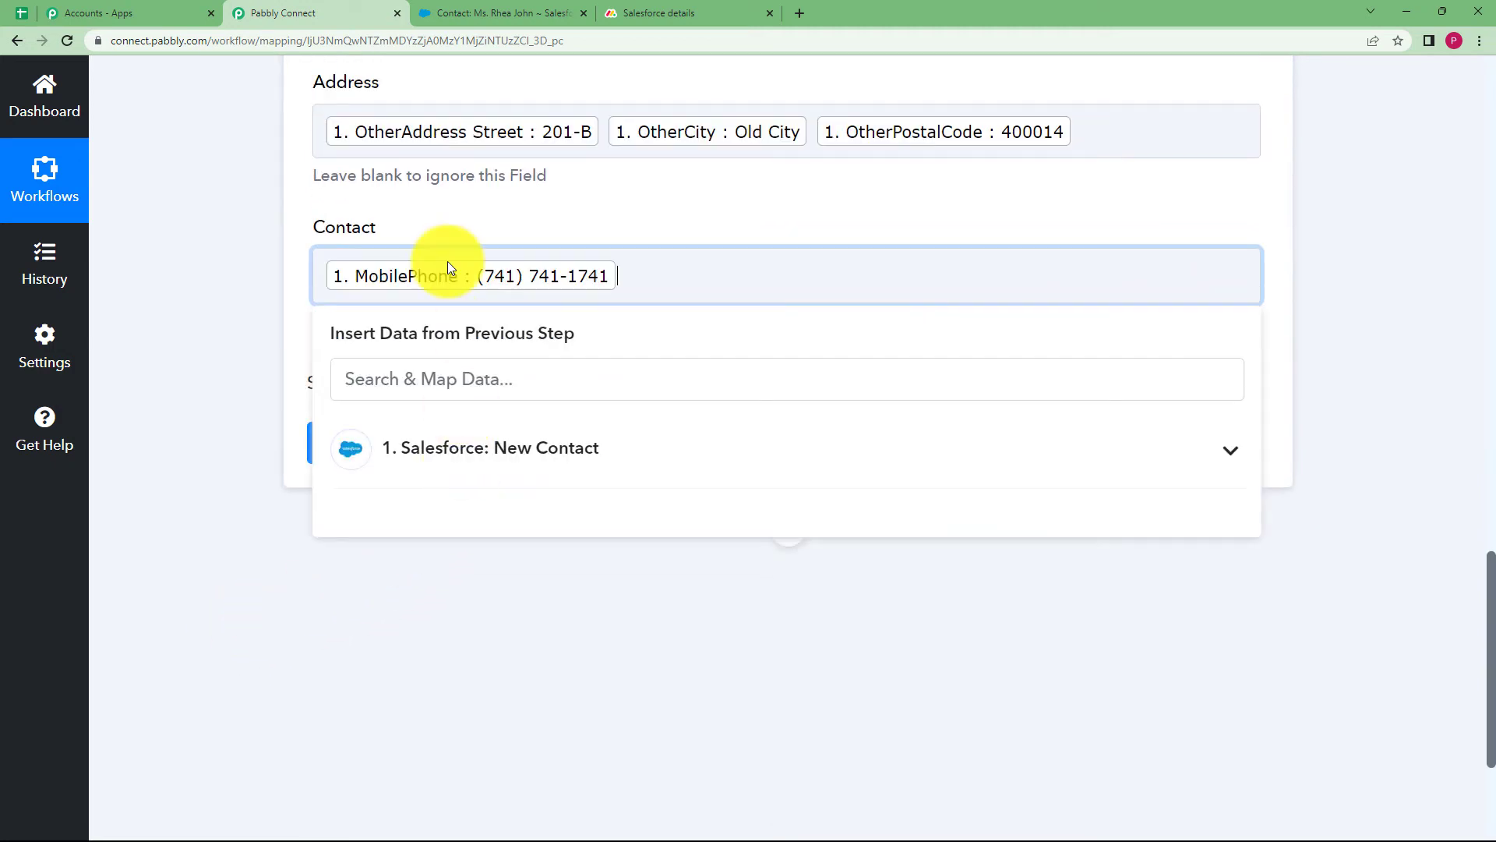
pyautogui.click(221, 371)
pyautogui.click(405, 441)
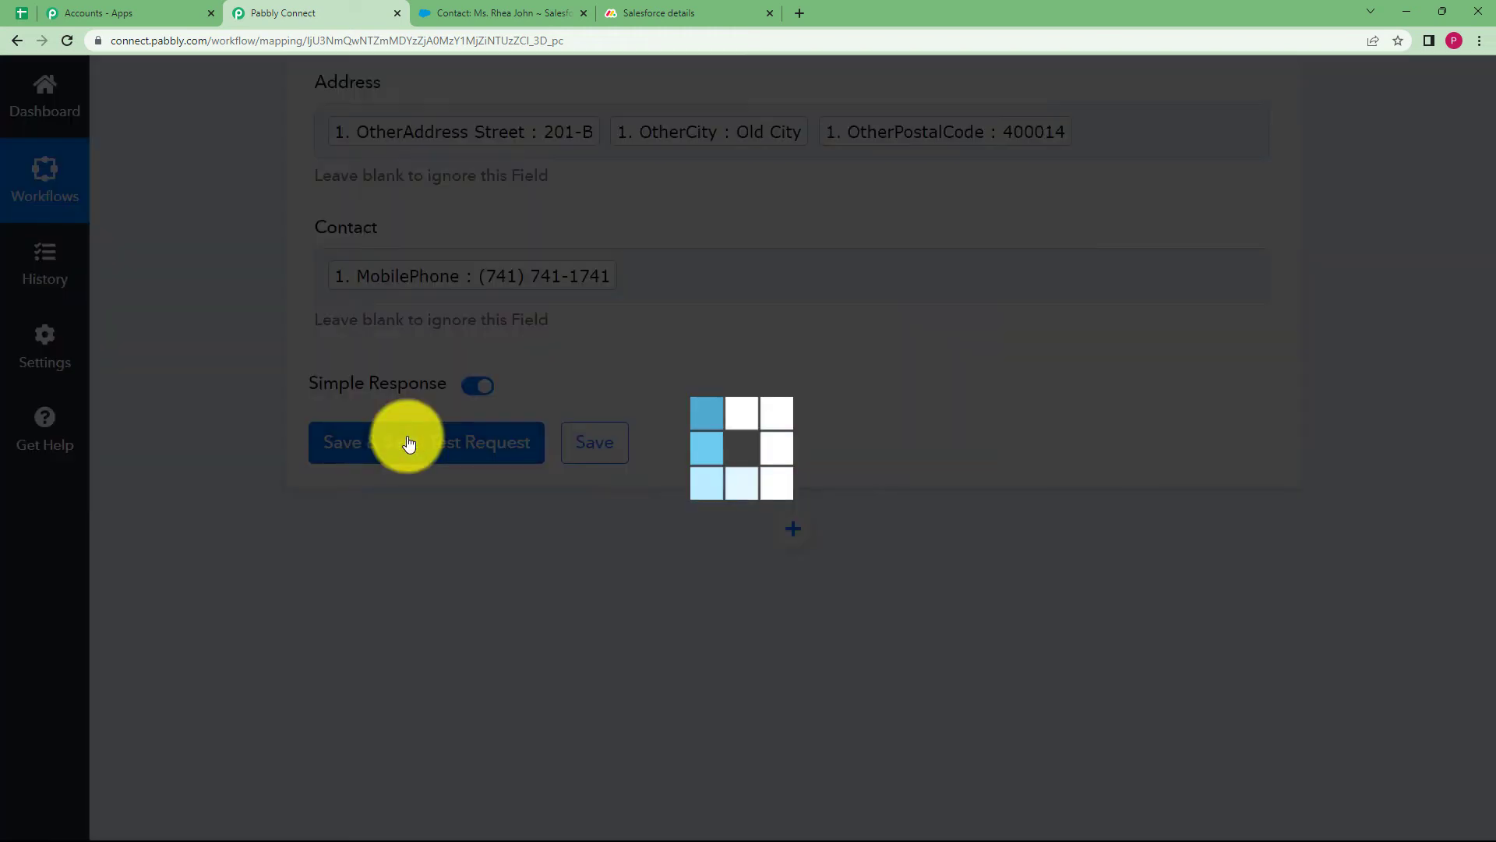
# Check the test response for the created item id and Account Id
pyautogui.scroll(2, 444, 589)
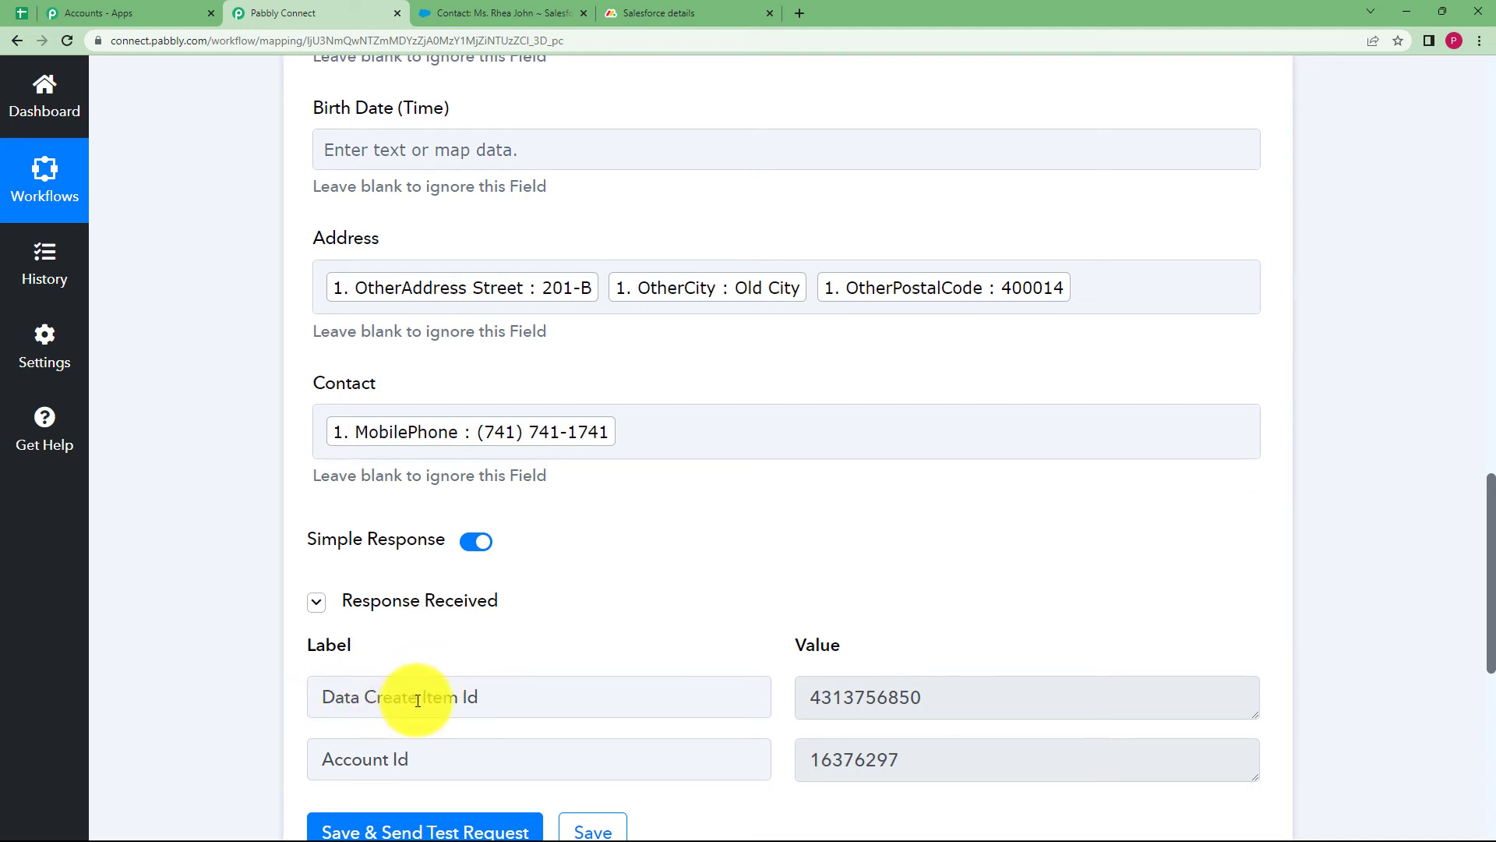
pyautogui.moveTo(935, 698); pyautogui.dragTo(808, 735)
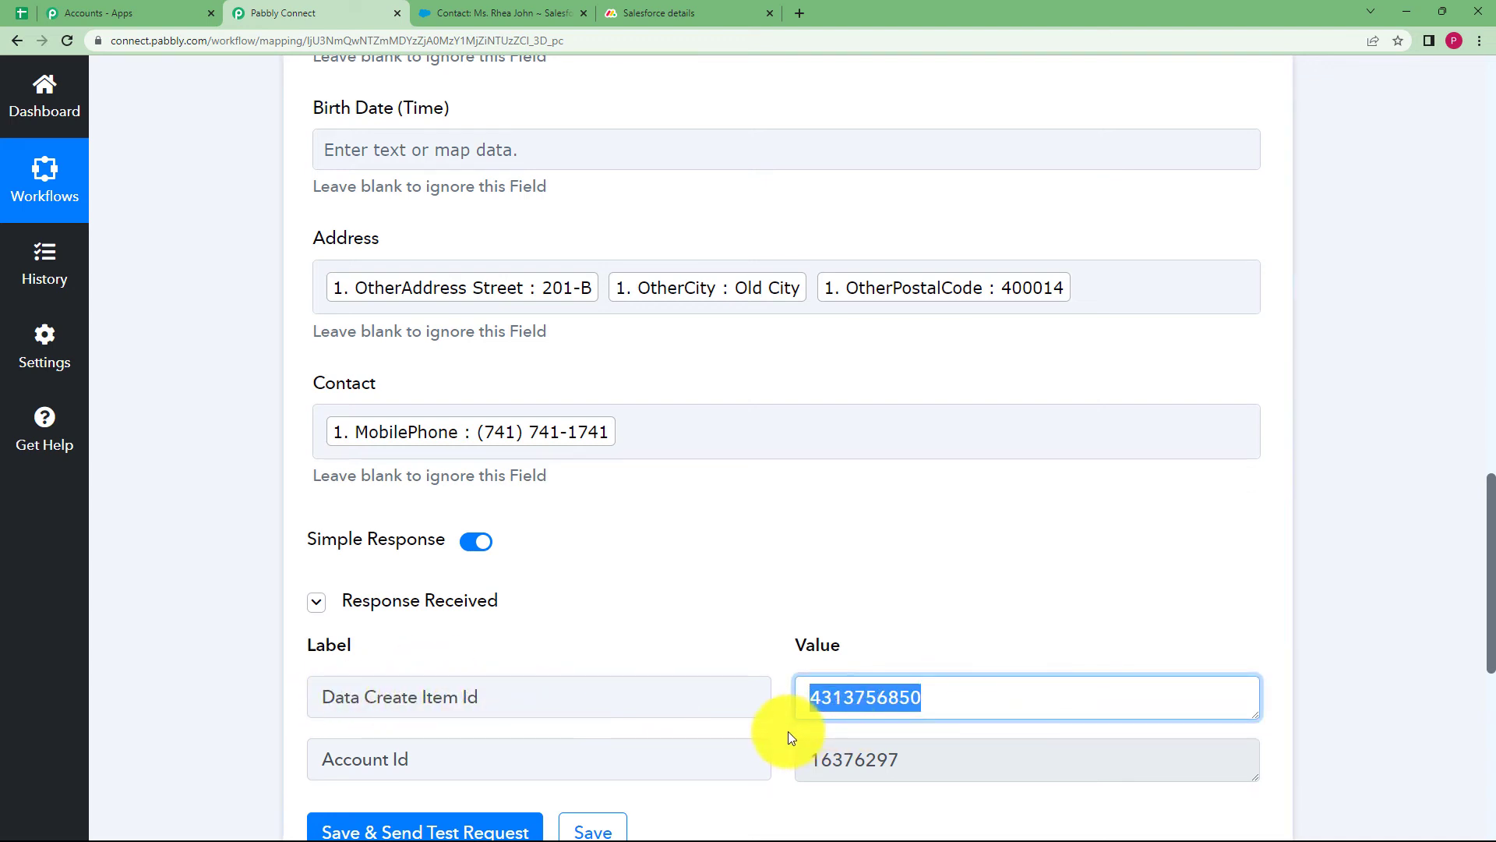
pyautogui.moveTo(916, 744); pyautogui.dragTo(770, 780)
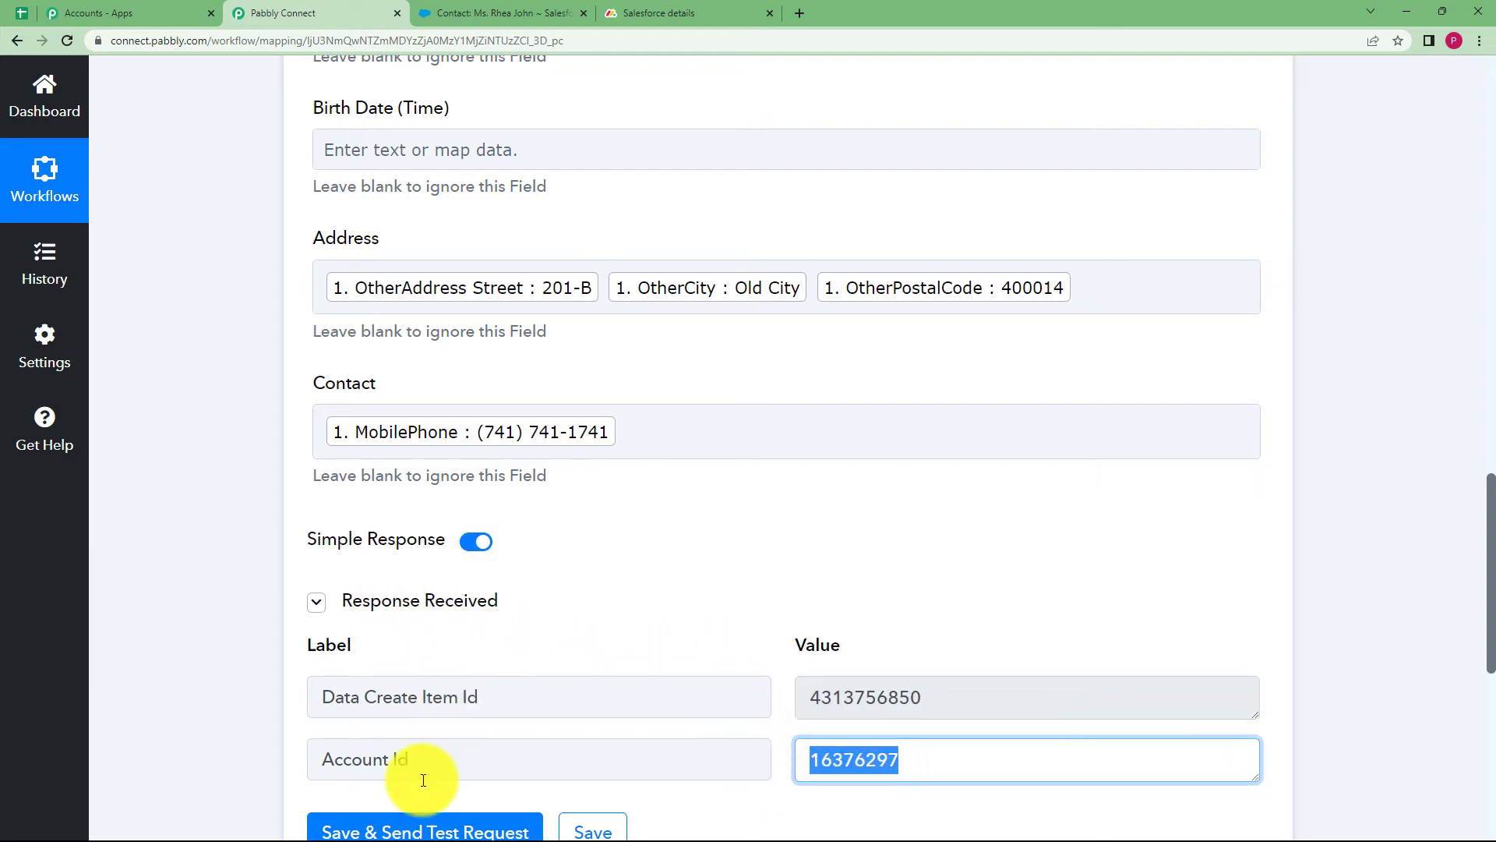
pyautogui.moveTo(461, 833)
pyautogui.click(232, 424)
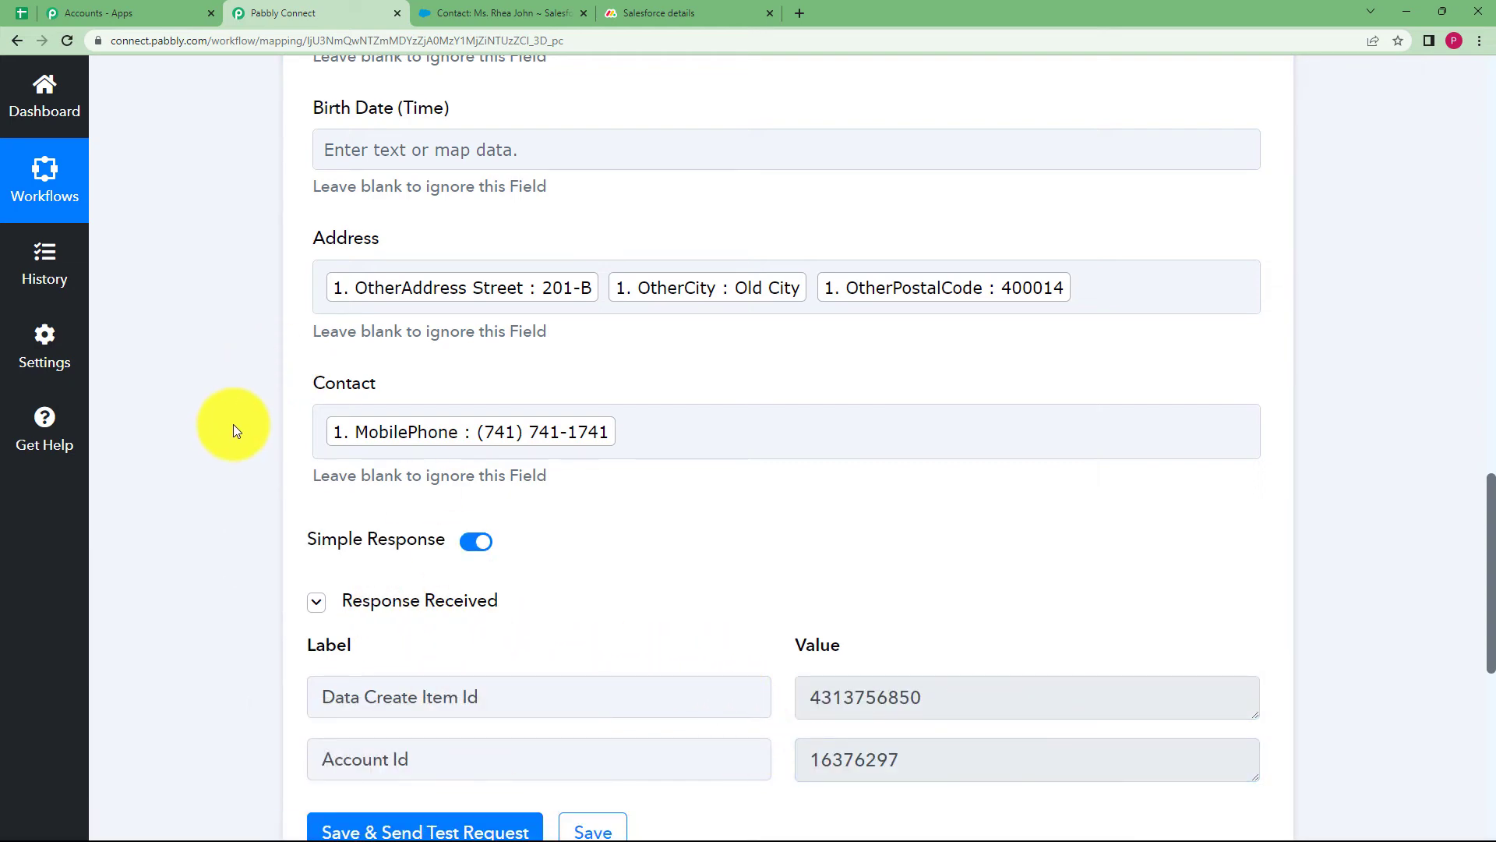
# Collapse the Monday.com Create Item action card to show the whole workflow
pyautogui.scroll(10, 233, 424)
pyautogui.scroll(6, 232, 424)
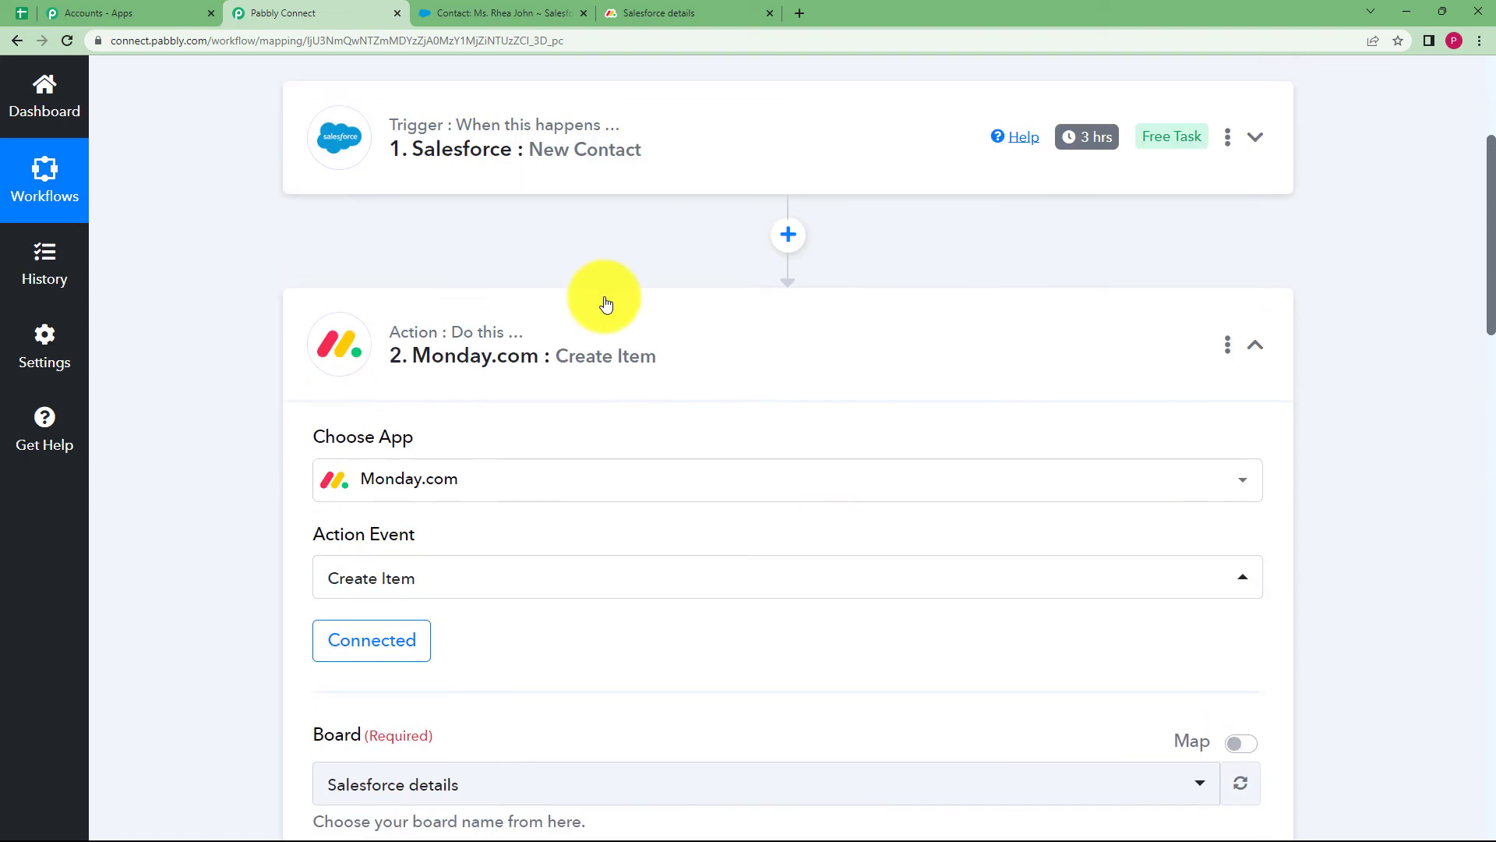
pyautogui.click(624, 325)
pyautogui.scroll(5, 567, 237)
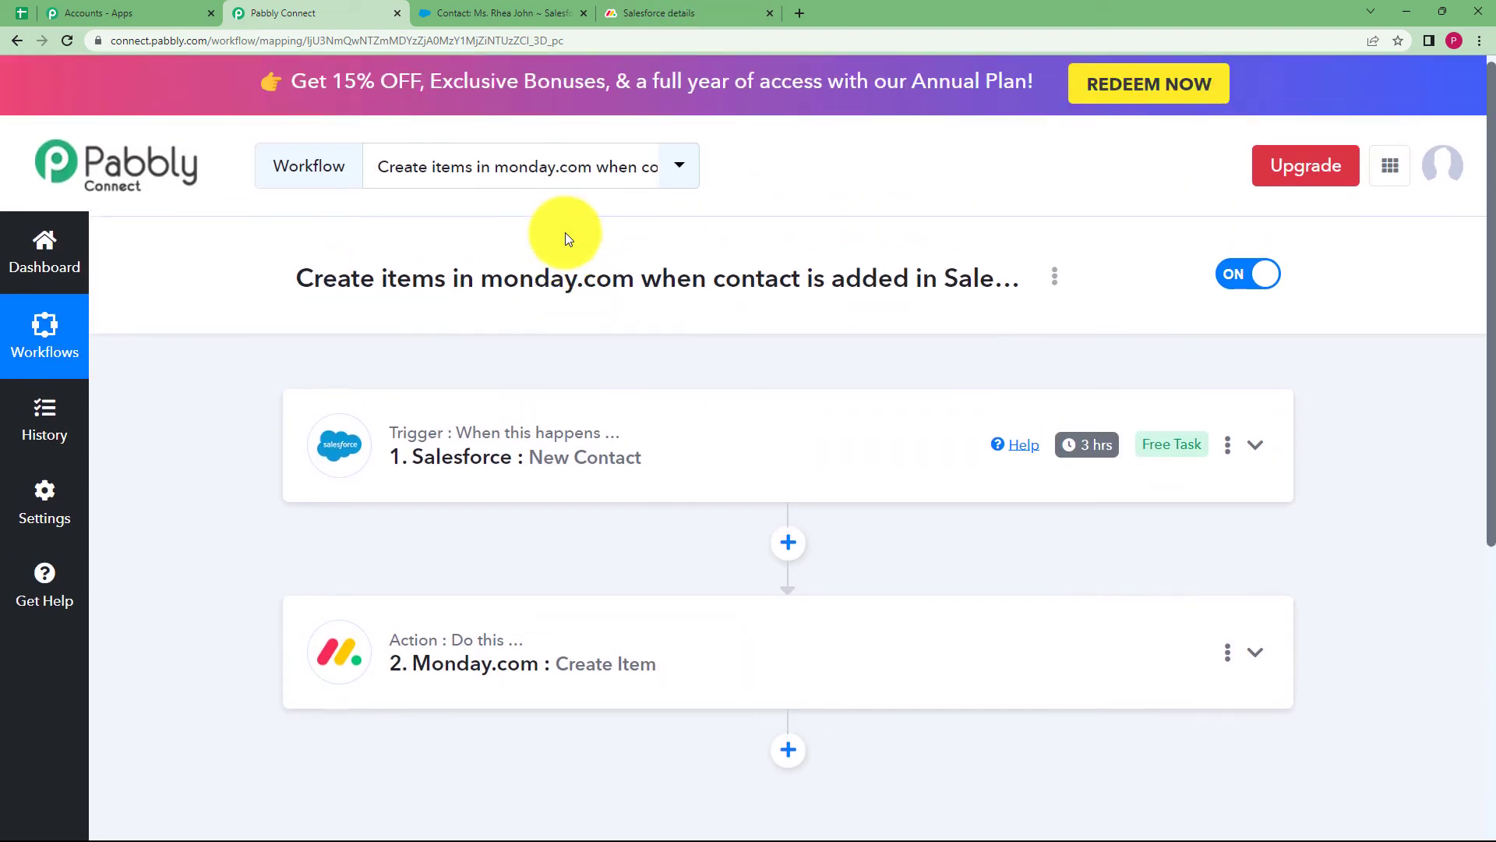
# Narrow the Item column on the monday.com board to reveal Birth Date Jul 13, then return to Pabbly
pyautogui.click(710, 10)
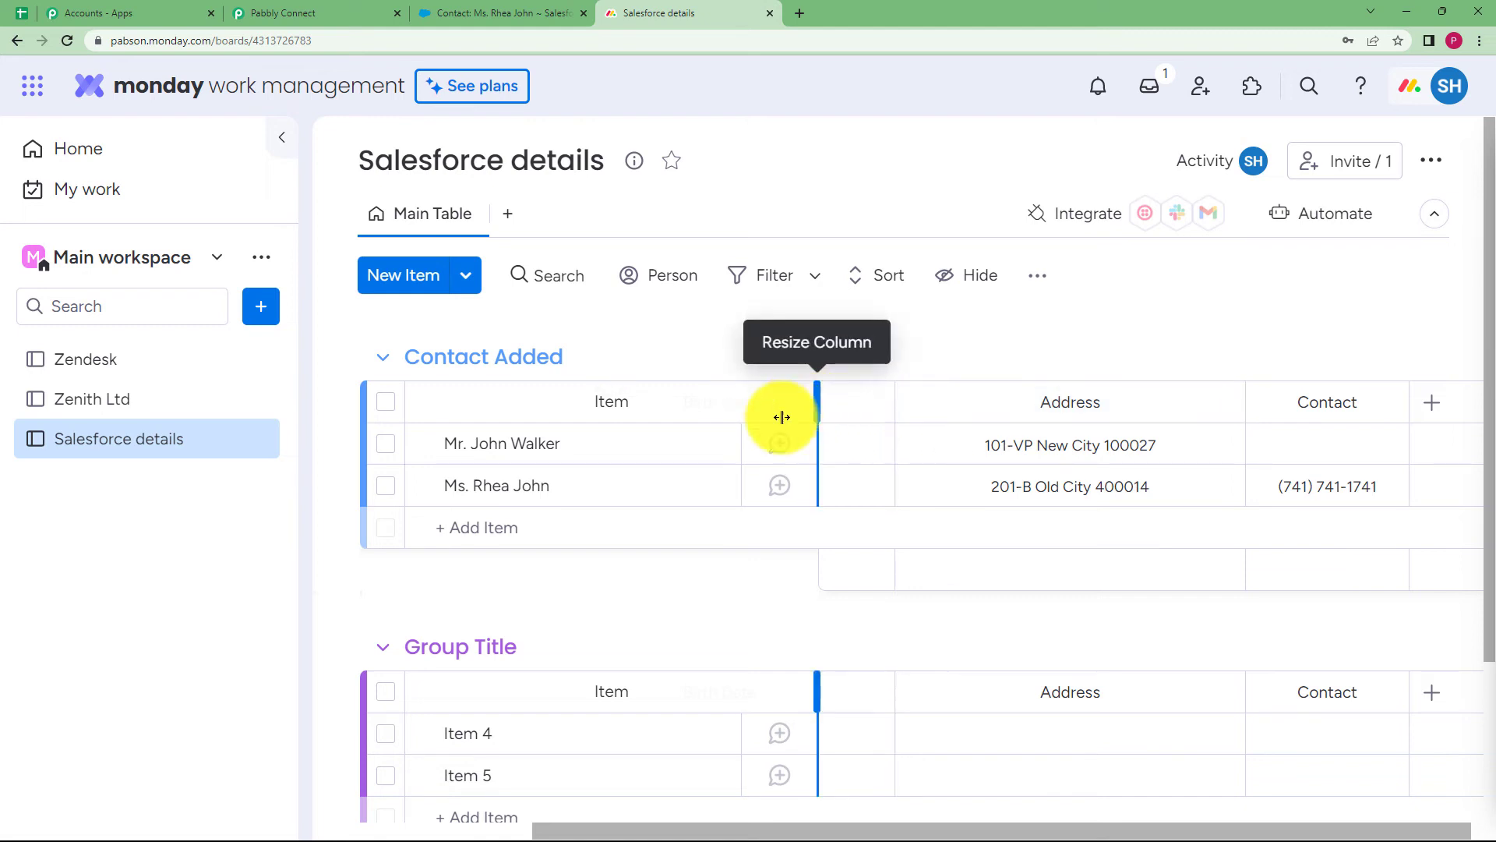
pyautogui.moveTo(781, 416); pyautogui.dragTo(628, 450)
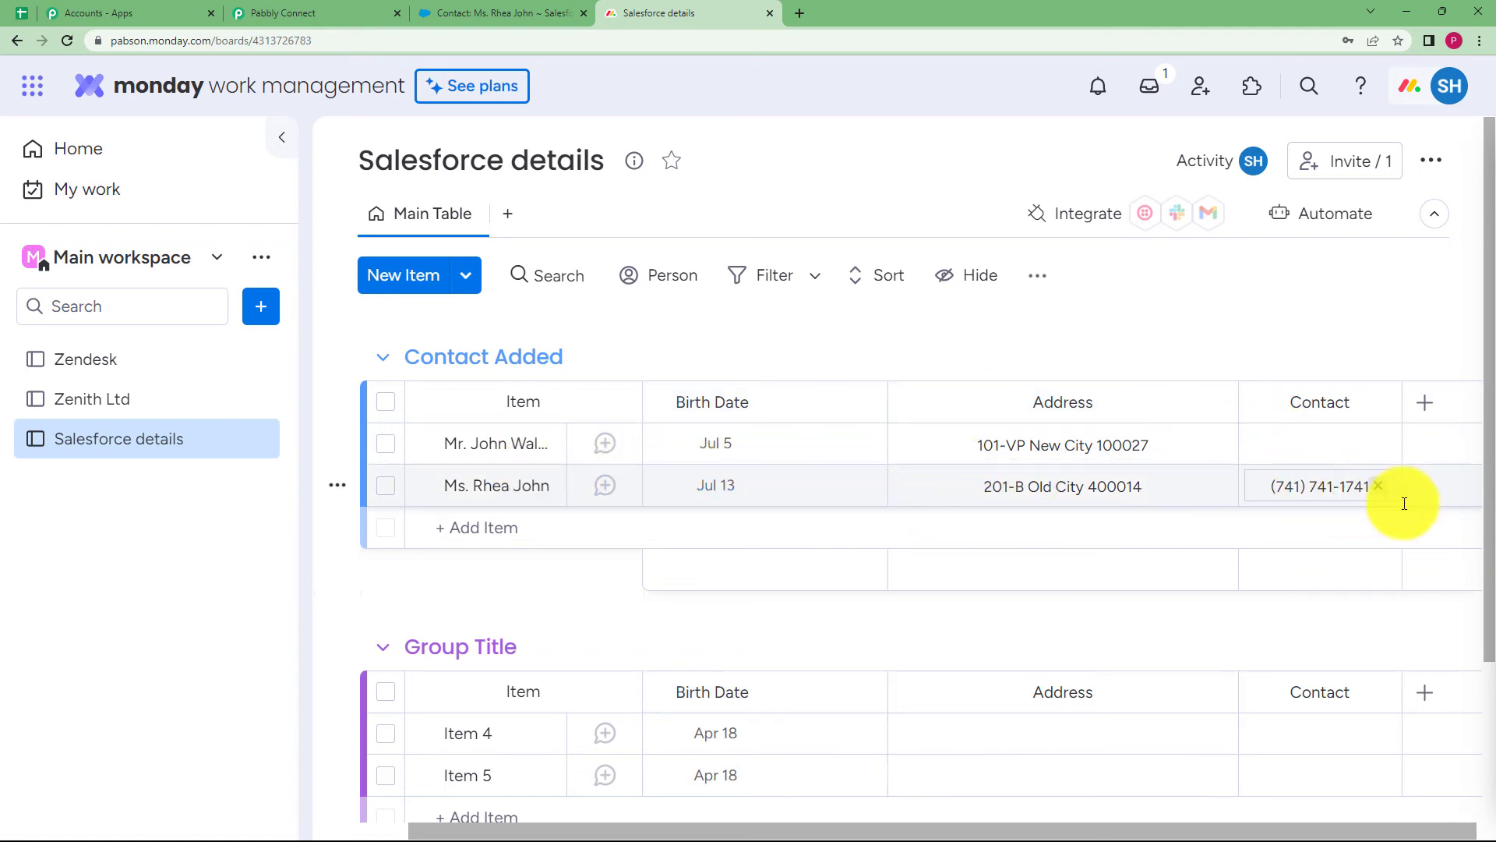
pyautogui.click(297, 9)
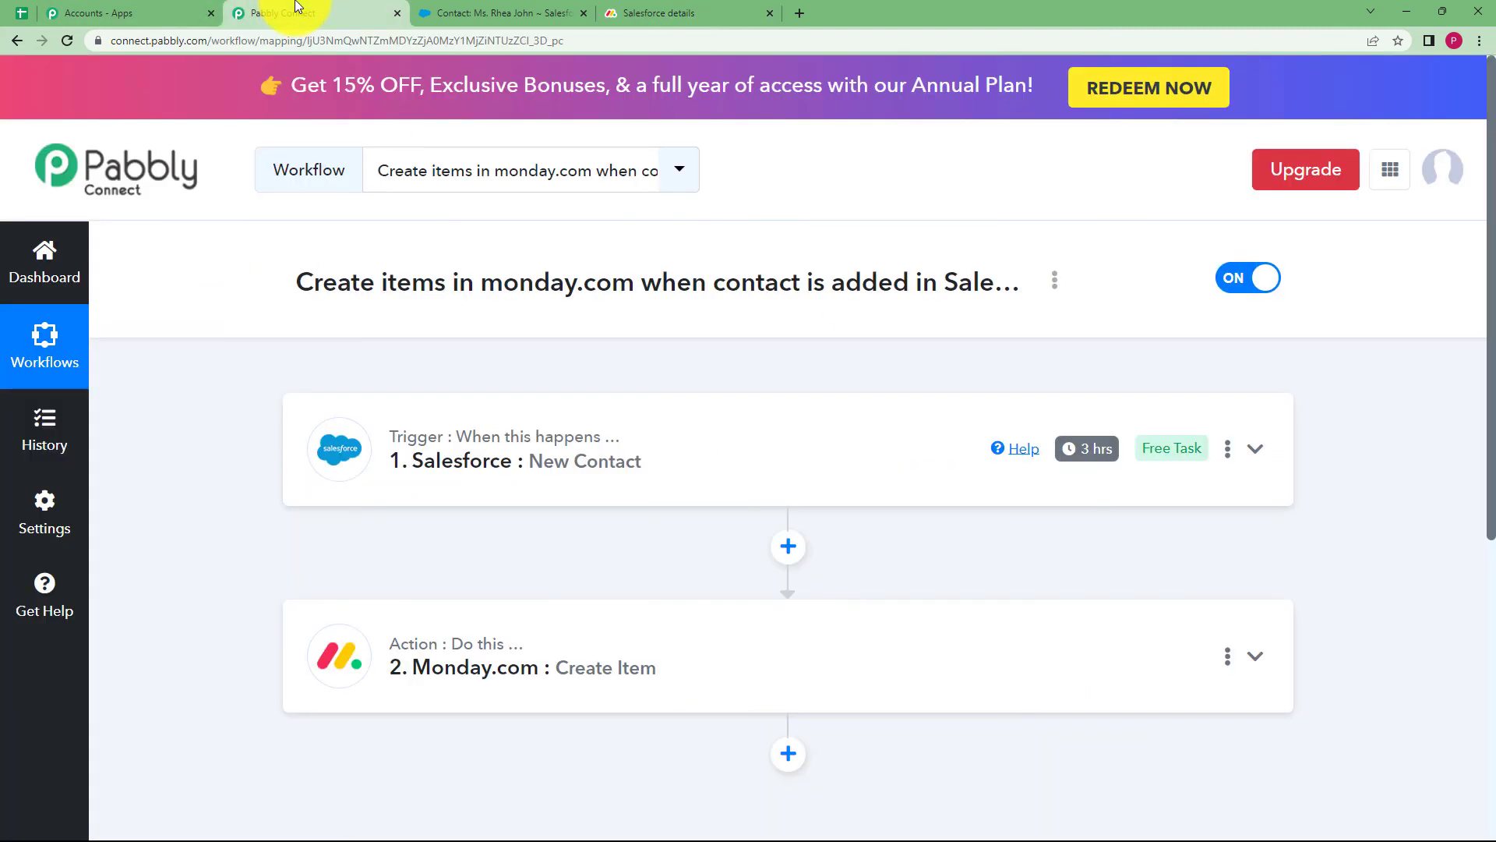